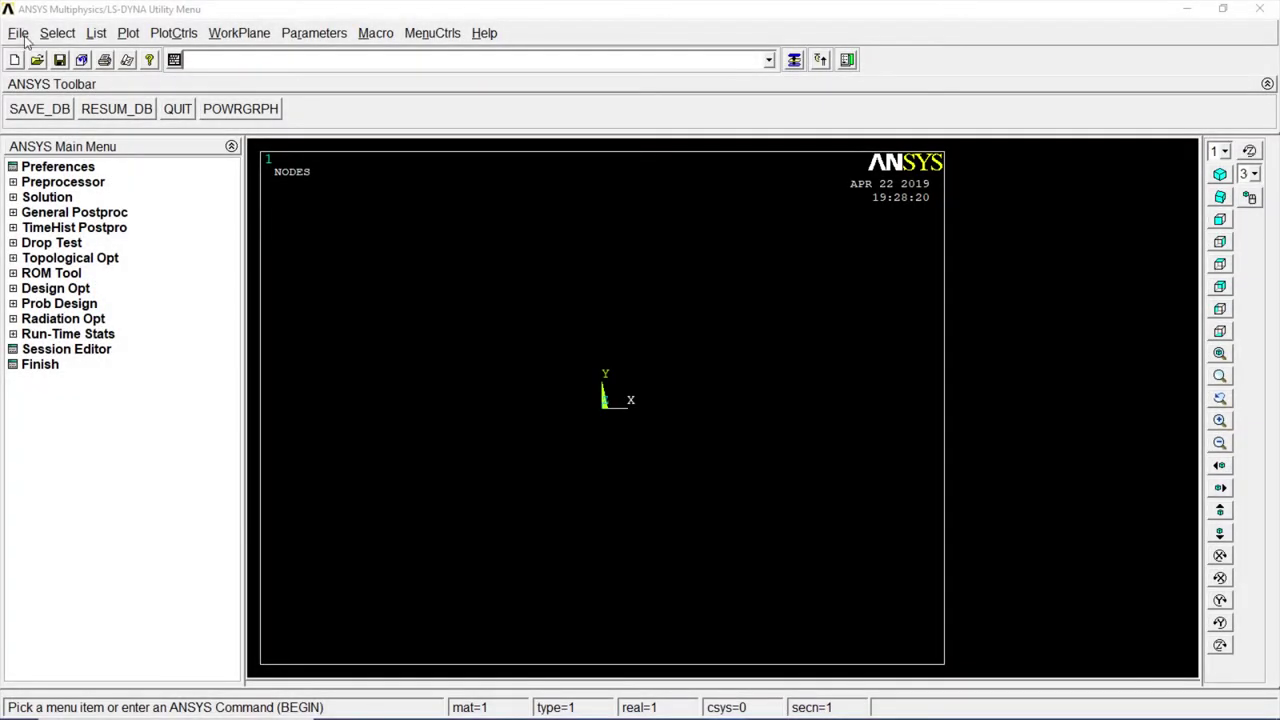
Step: Clear the database and start new without reading the start file
{"action": "left_click", "coordinate": [22, 34]}
{"action": "left_click", "coordinate": [40, 60]}
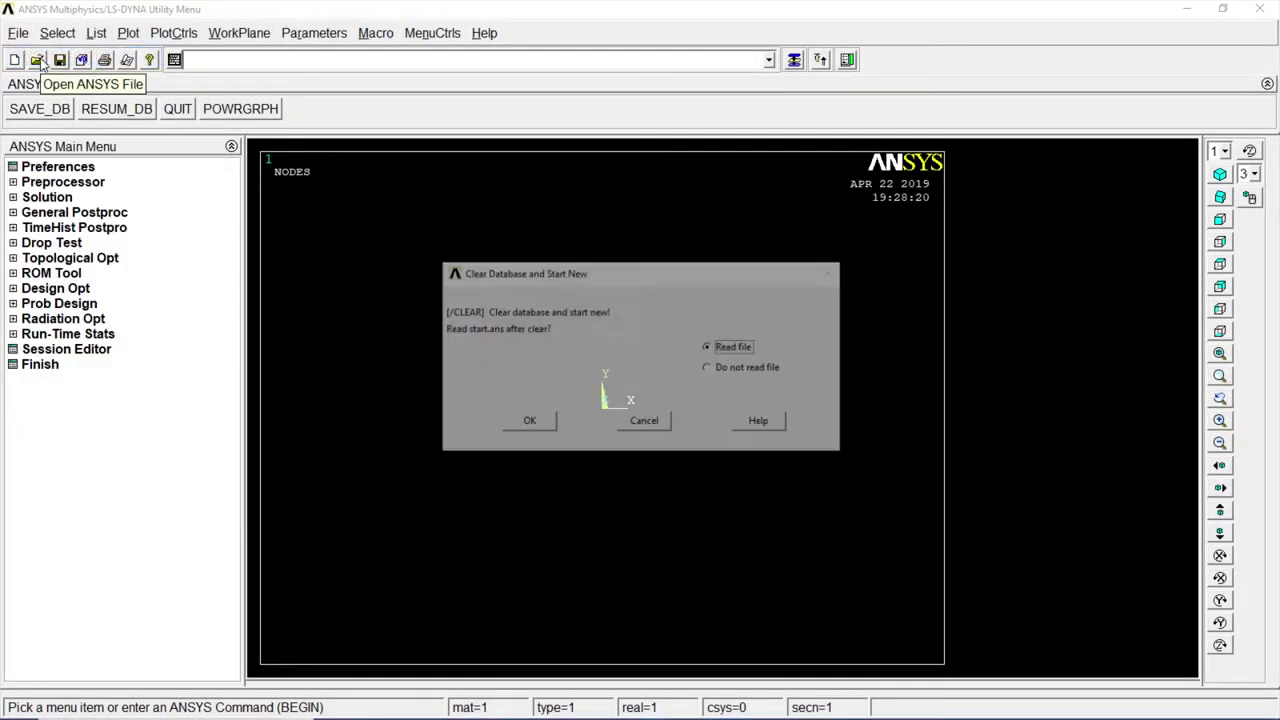
{"action": "left_click", "coordinate": [709, 368]}
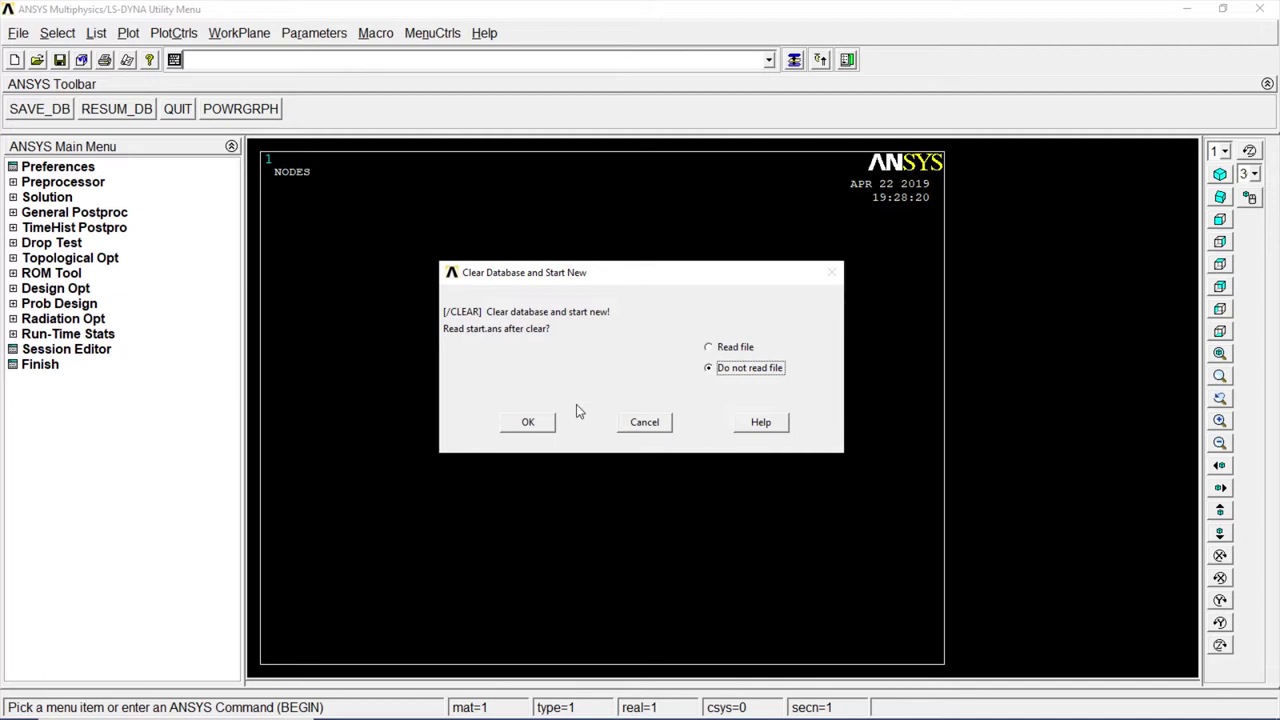
{"action": "left_click", "coordinate": [528, 422]}
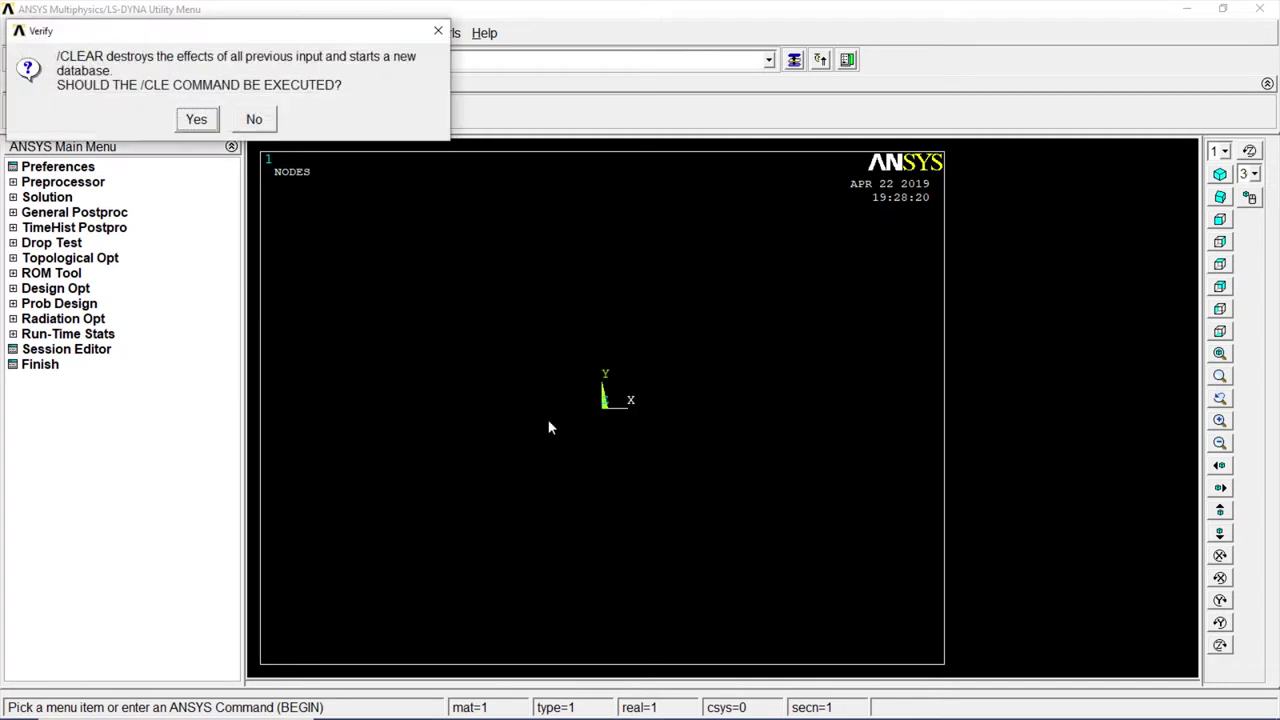
{"action": "left_click", "coordinate": [197, 119]}
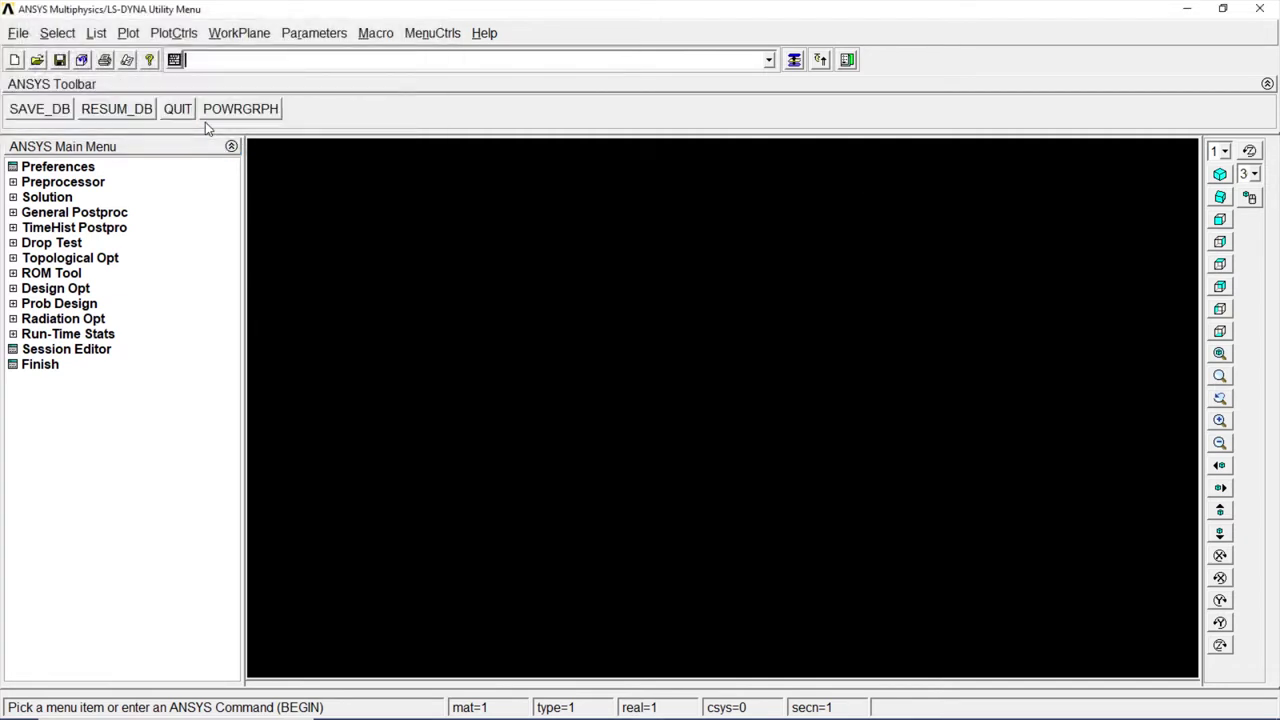
Step: Restrict the GUI preferences to the Thermal discipline
{"action": "left_click", "coordinate": [88, 170]}
{"action": "left_click", "coordinate": [638, 233]}
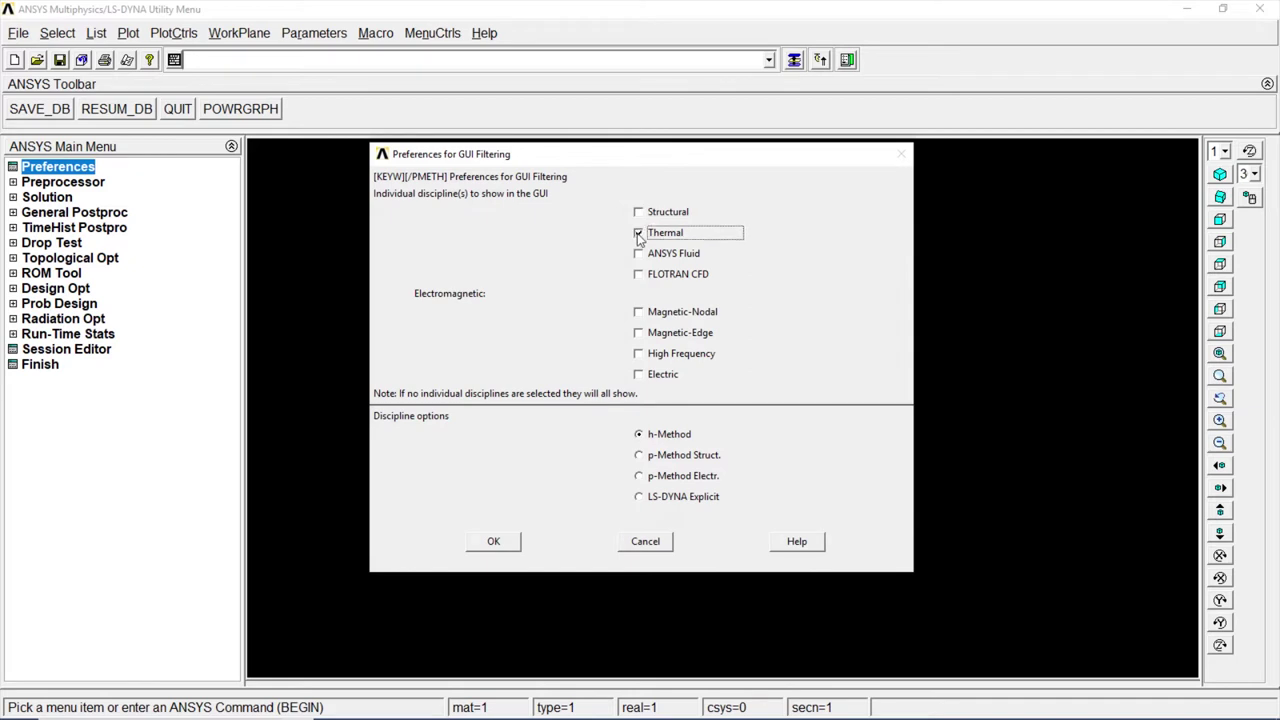
{"action": "left_click", "coordinate": [514, 545]}
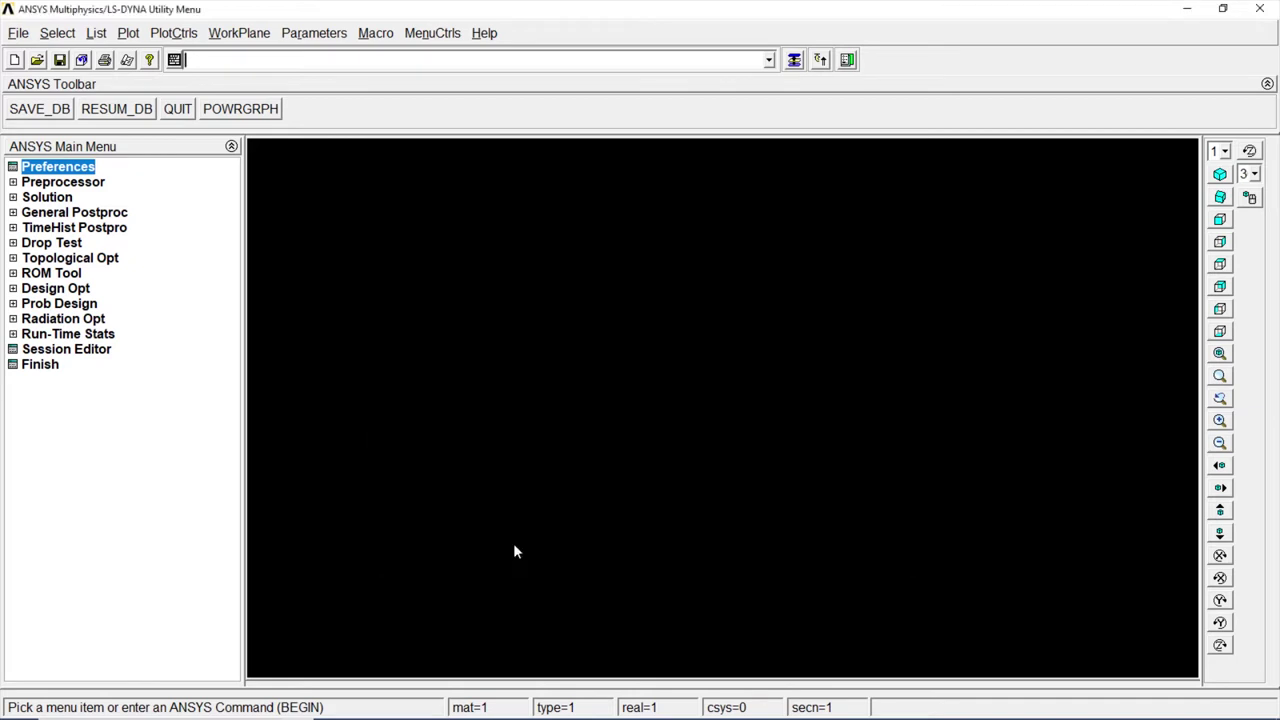
Step: Add element type 1 as Link 3D conduction LINK33
{"action": "left_click", "coordinate": [100, 185]}
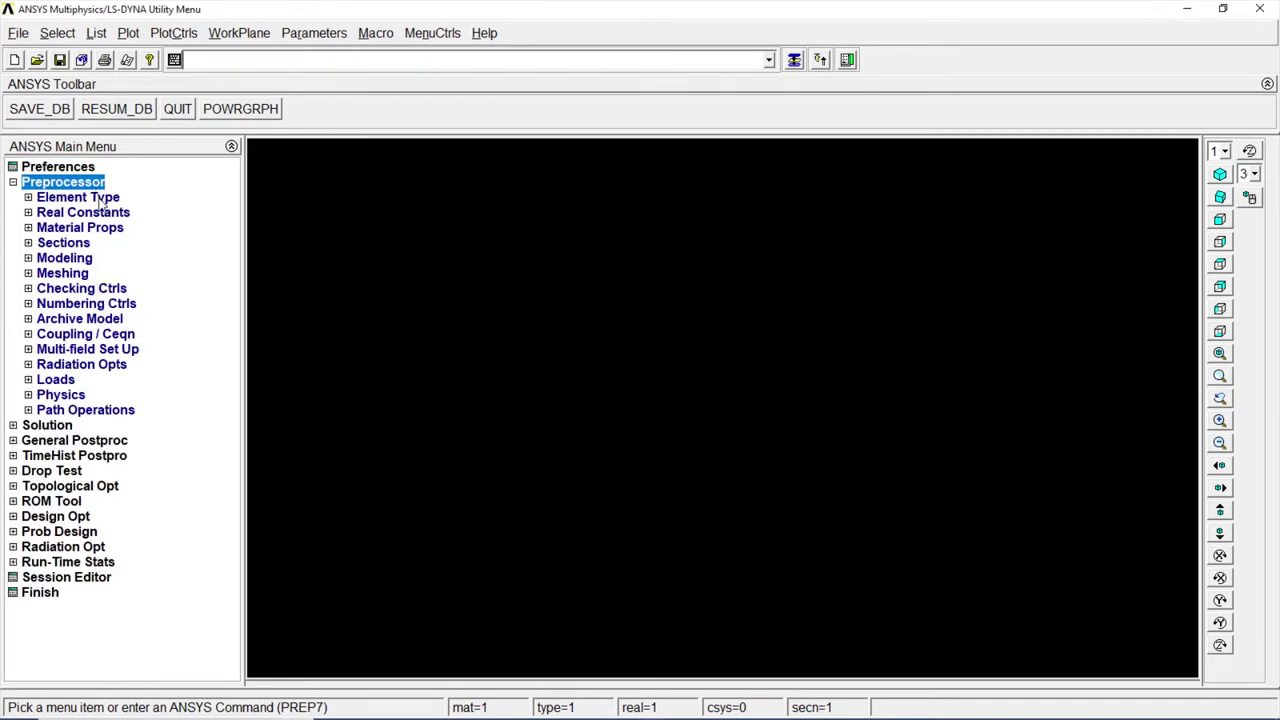
{"action": "left_click", "coordinate": [101, 198]}
{"action": "left_click", "coordinate": [104, 213]}
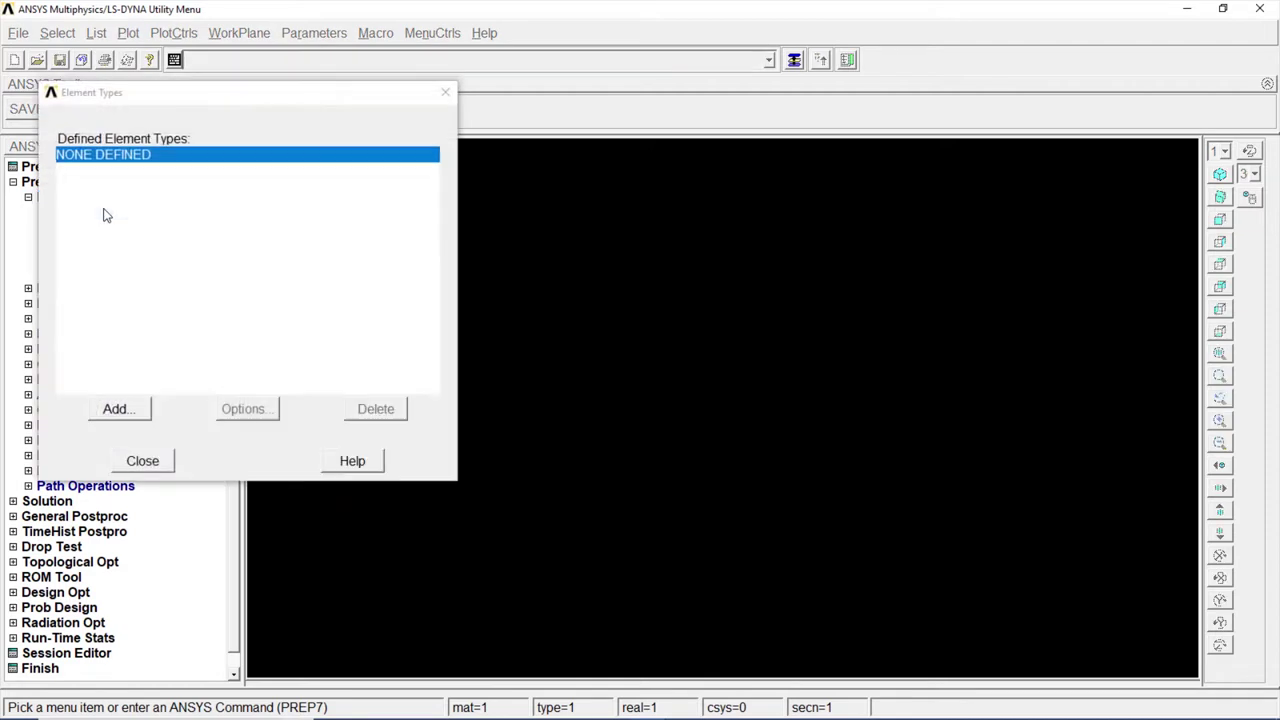
{"action": "left_click", "coordinate": [140, 411]}
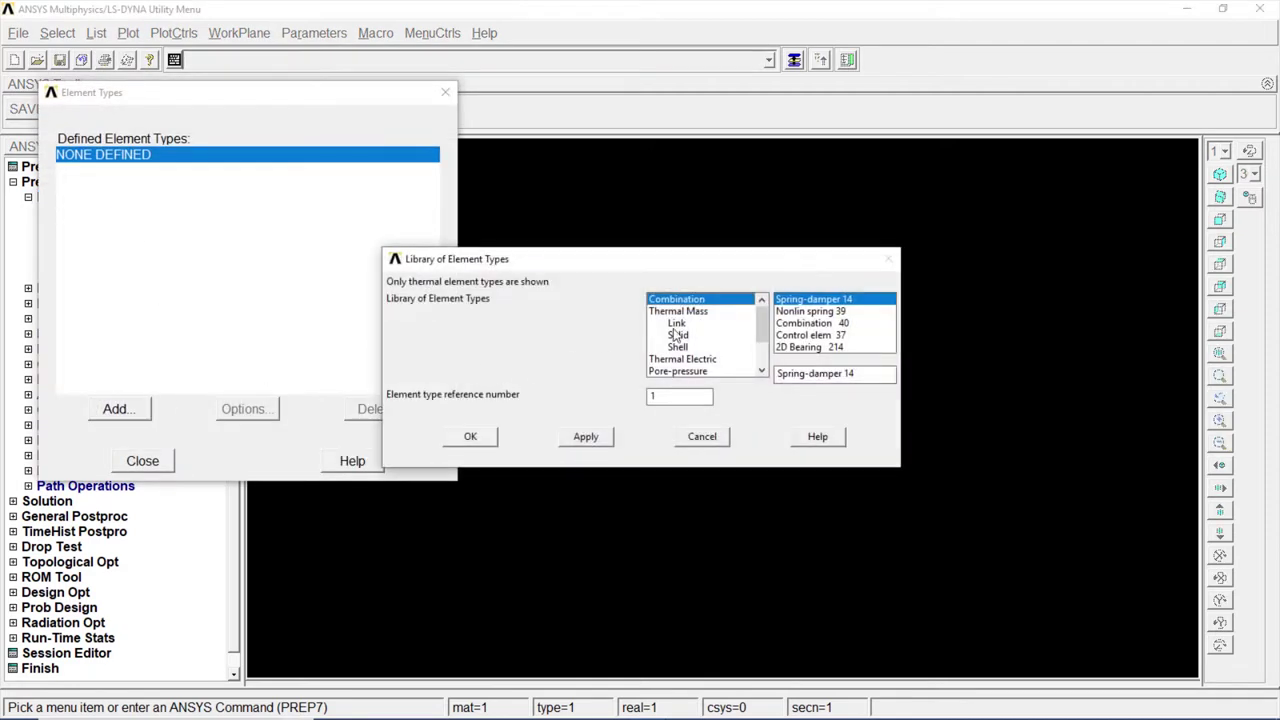
{"action": "left_click", "coordinate": [677, 324]}
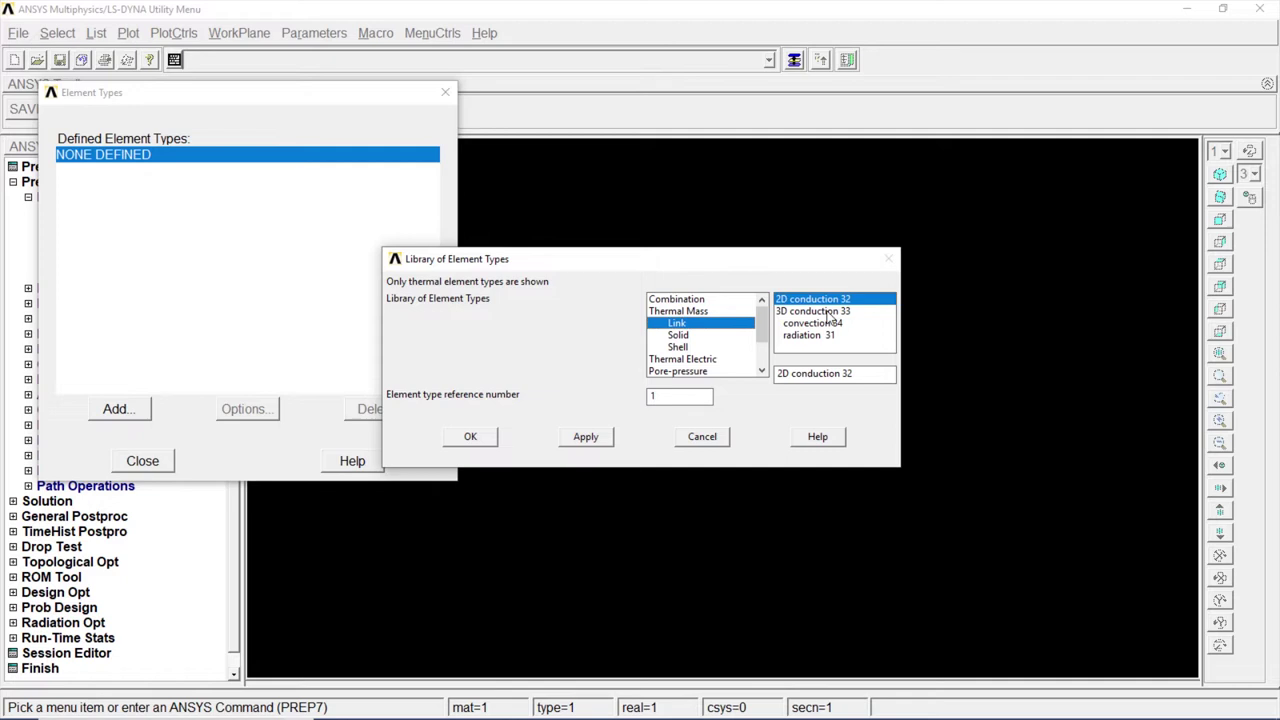
{"action": "left_click", "coordinate": [826, 312]}
{"action": "left_click", "coordinate": [490, 430]}
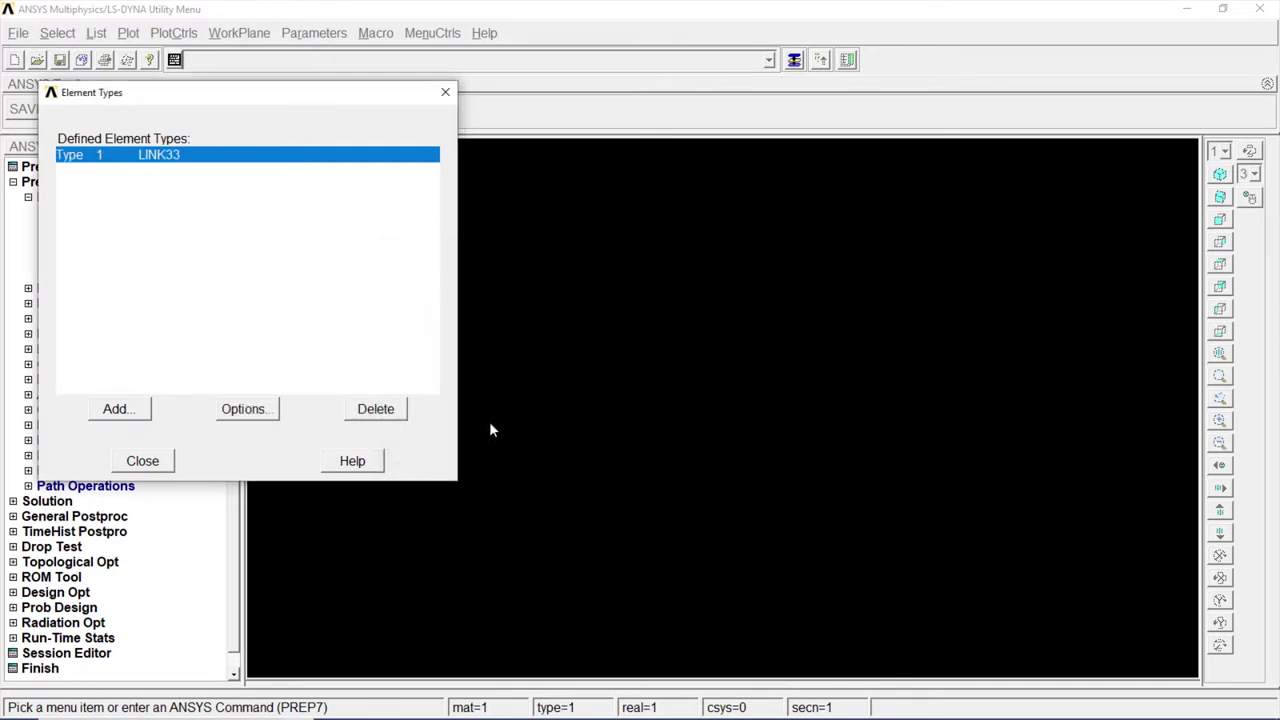
Step: Add element type 2 as Link convection LINK34
{"action": "left_click", "coordinate": [137, 411]}
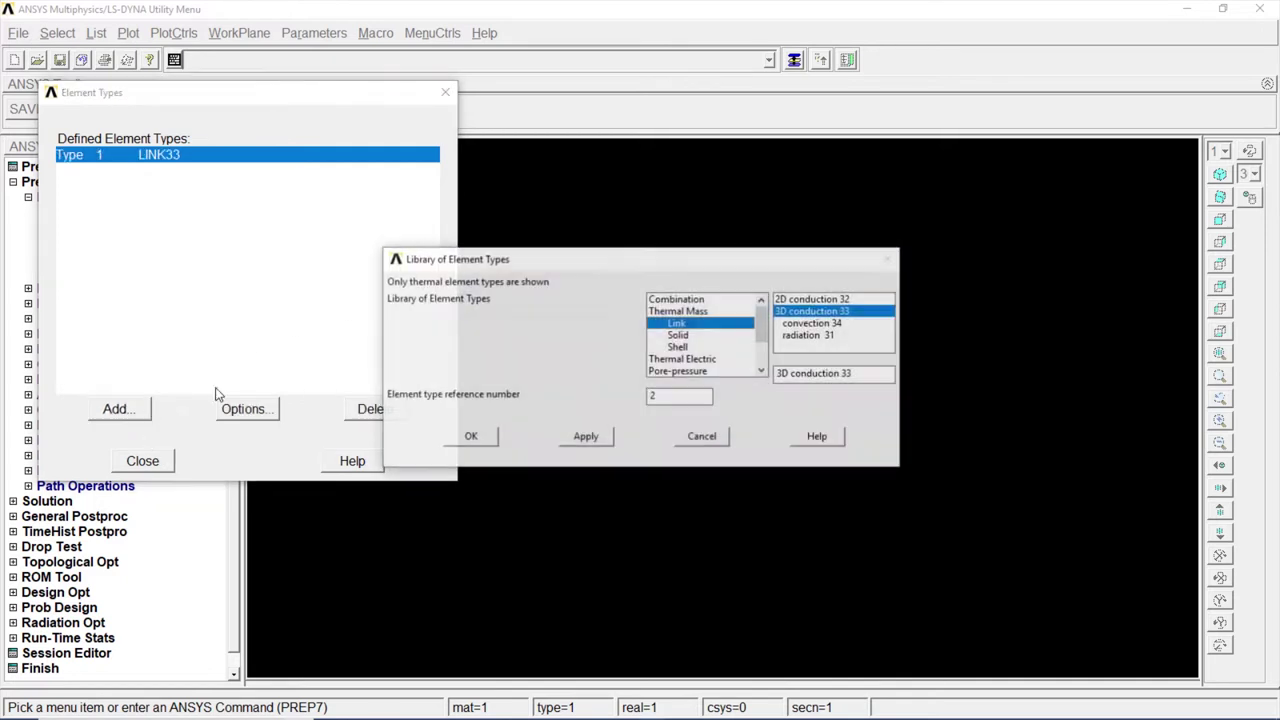
{"action": "left_click", "coordinate": [800, 324]}
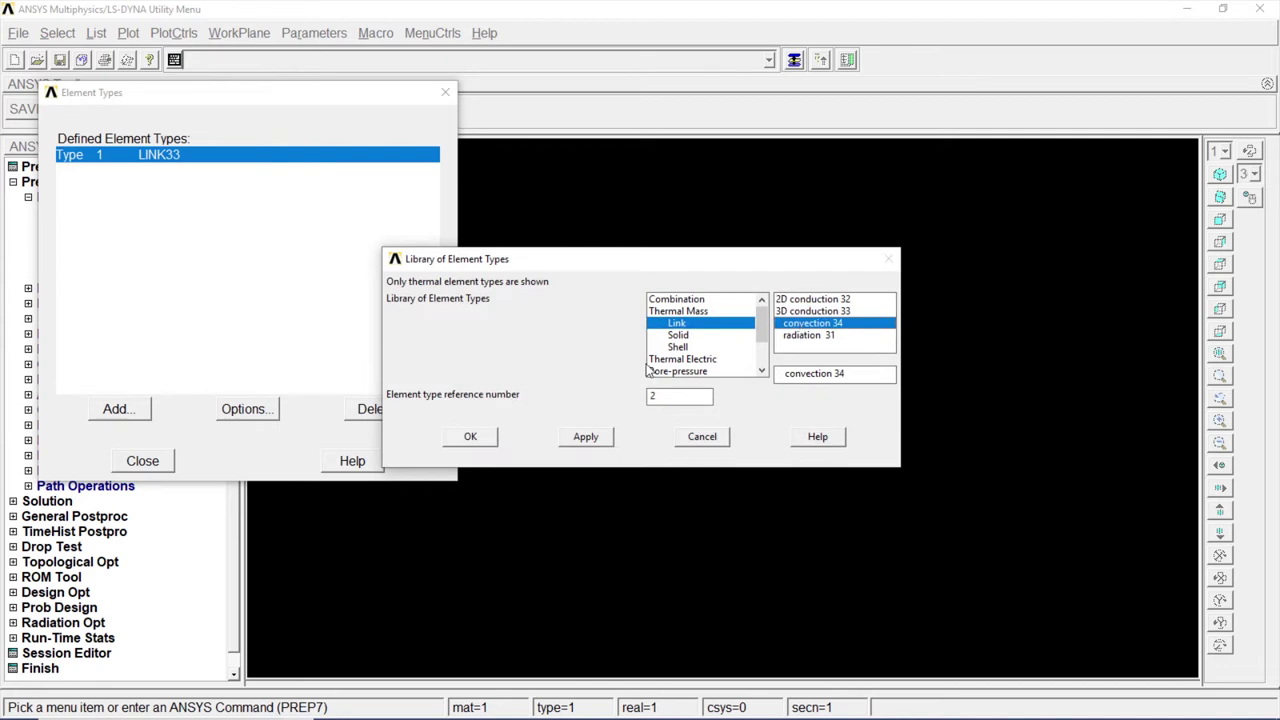
{"action": "left_click", "coordinate": [490, 434]}
{"action": "left_click", "coordinate": [164, 462]}
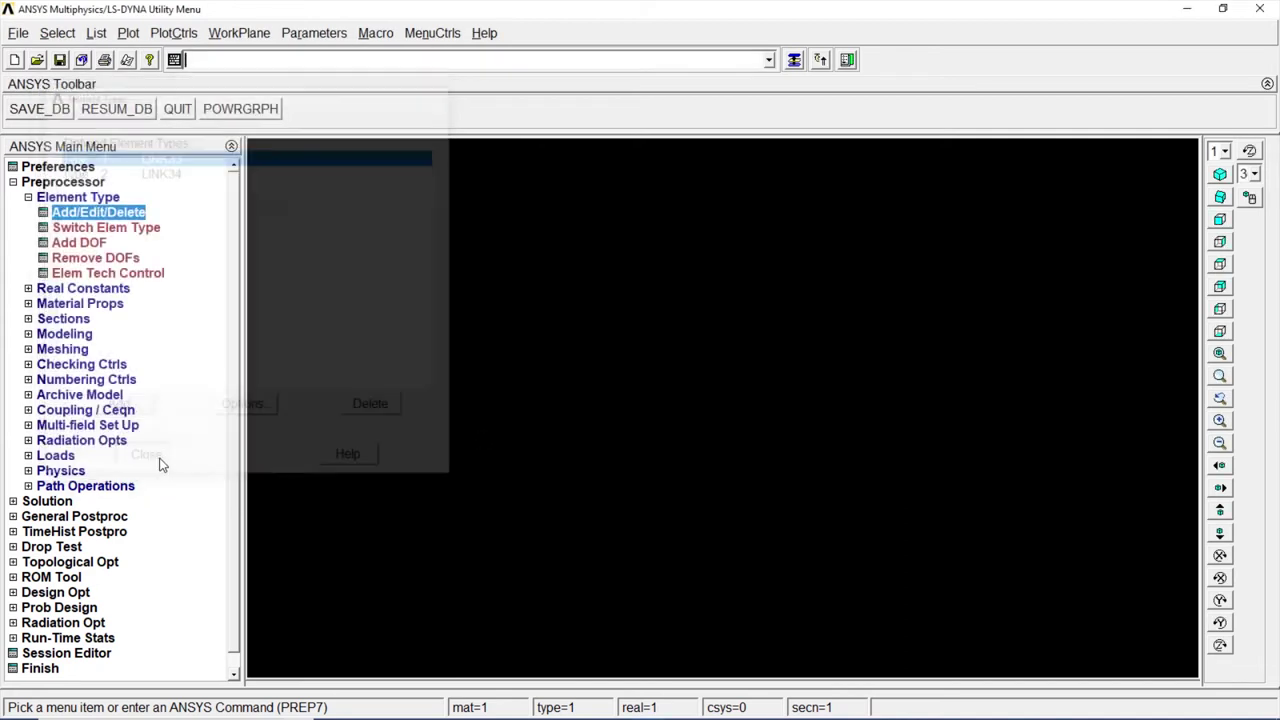
Step: Create real constant set 1 for the LINK33 element type
{"action": "left_click", "coordinate": [110, 290]}
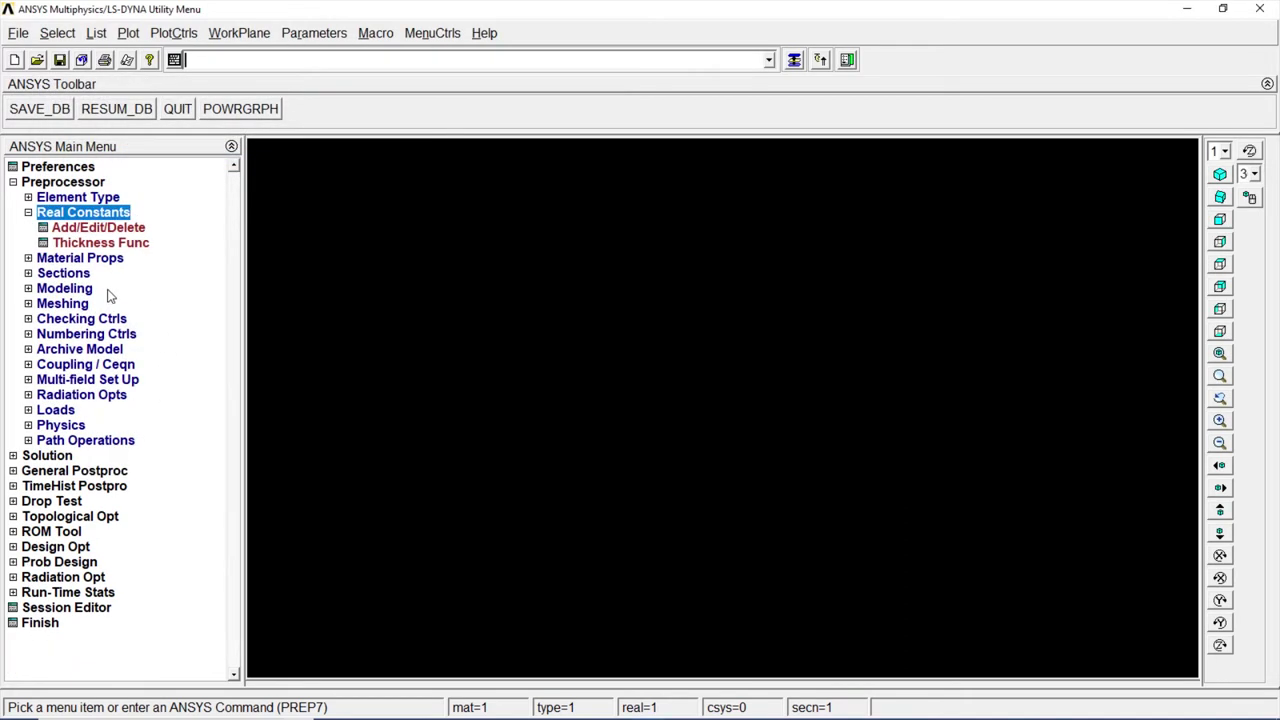
{"action": "left_click", "coordinate": [121, 229]}
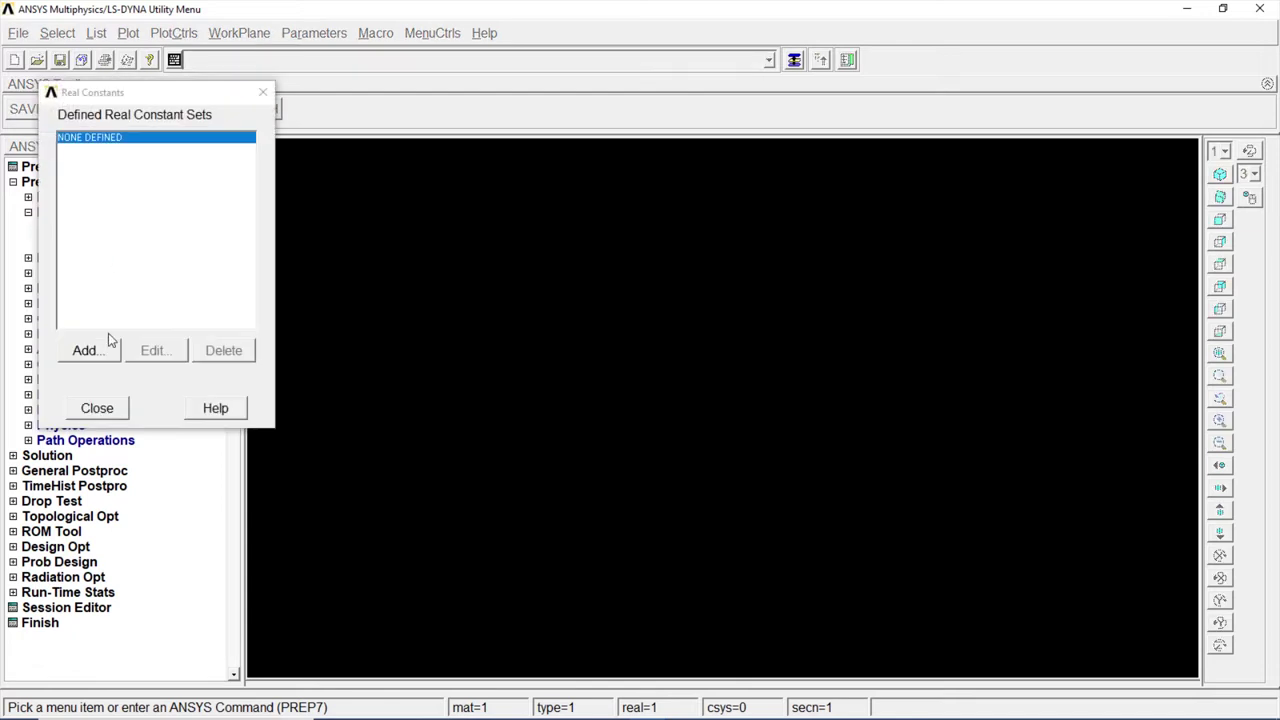
{"action": "left_click", "coordinate": [106, 349]}
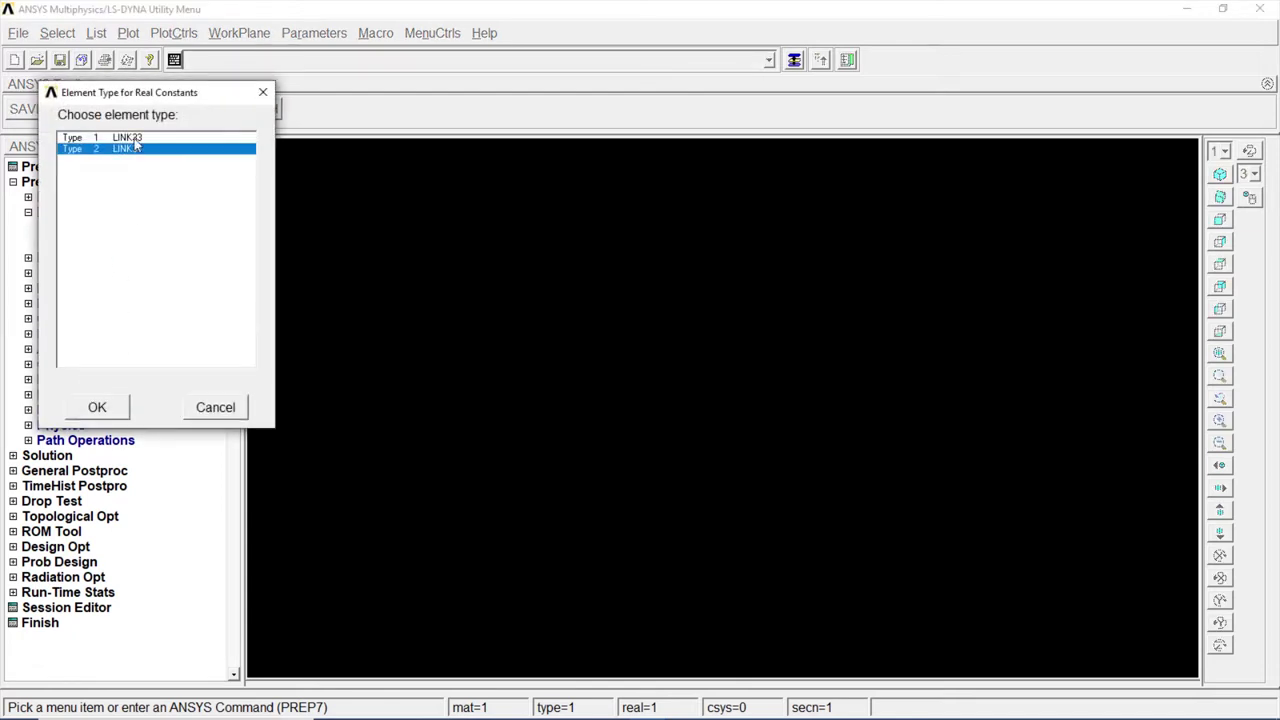
{"action": "left_click", "coordinate": [133, 139]}
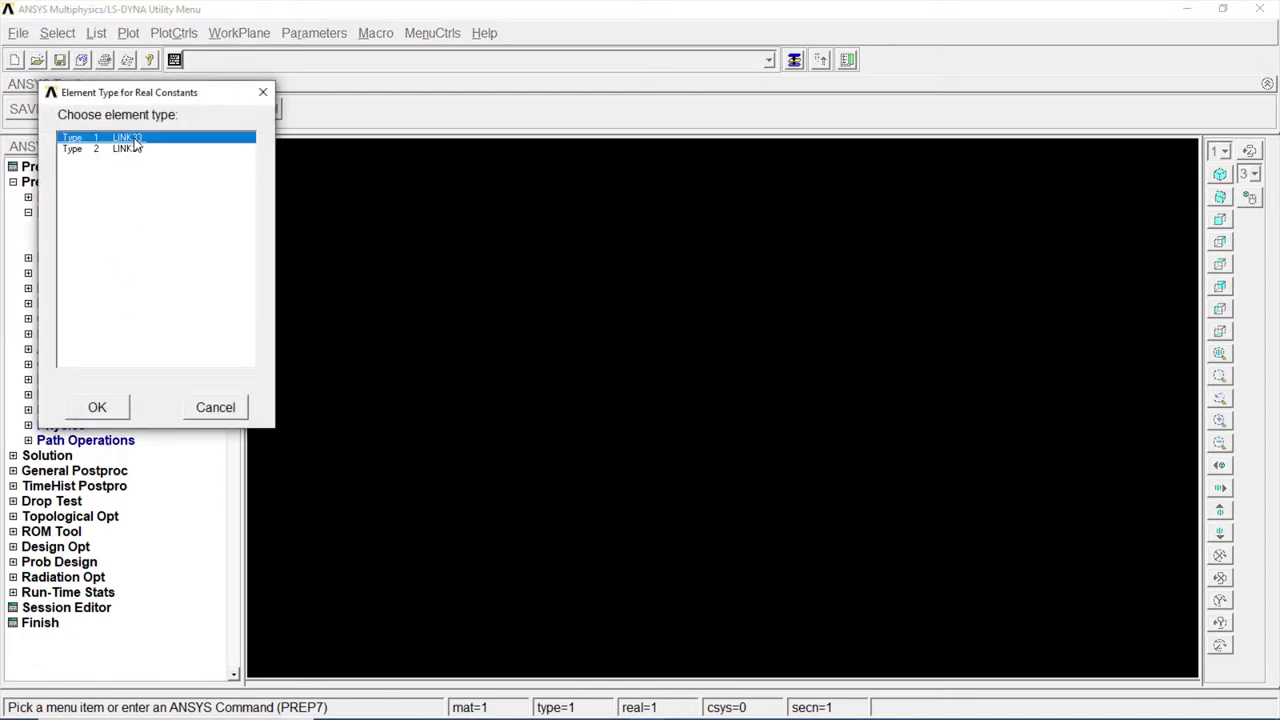
{"action": "left_click", "coordinate": [115, 405]}
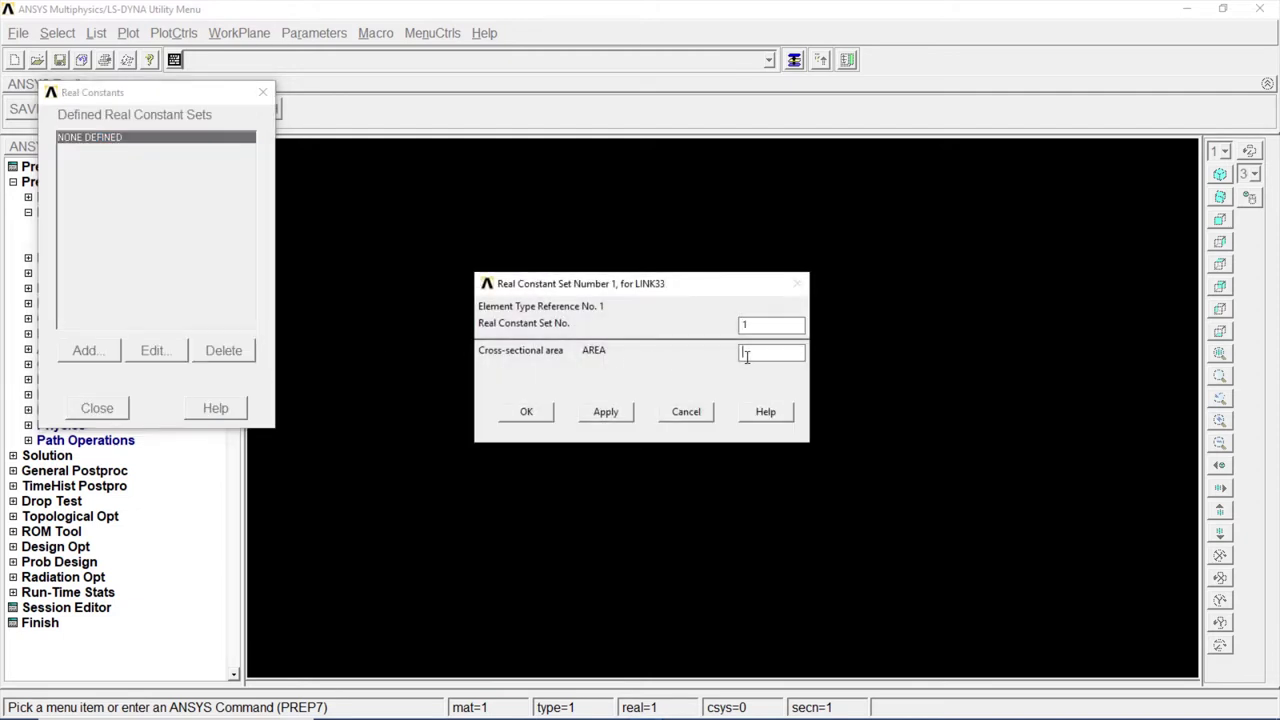
{"action": "left_click", "coordinate": [532, 413]}
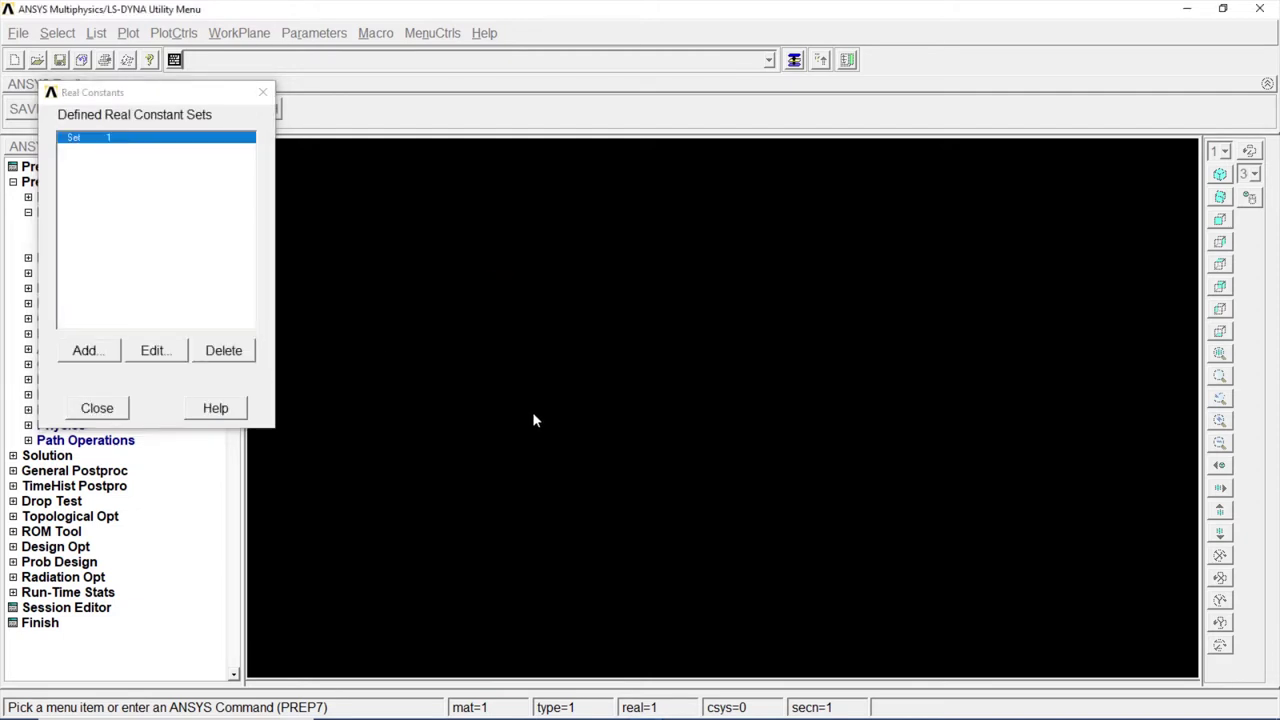
Step: Create real constant set 2 for LINK34 with convection surface area 1
{"action": "left_click", "coordinate": [103, 350]}
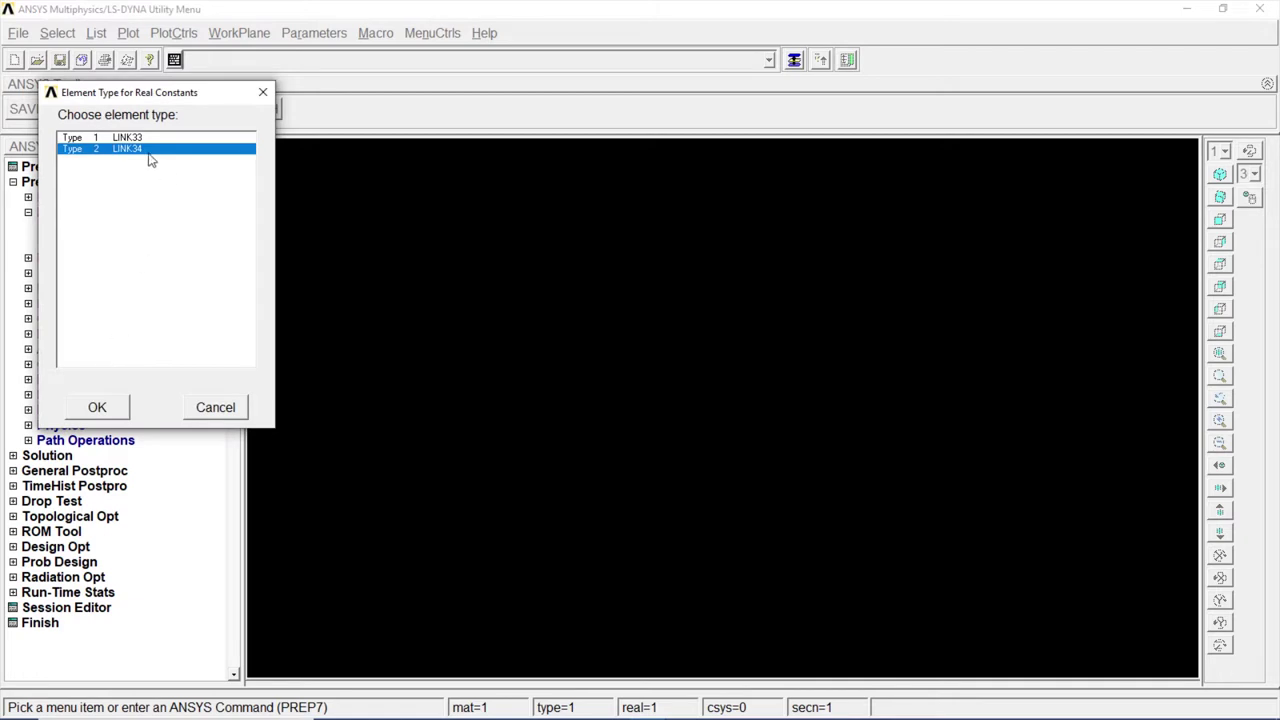
{"action": "left_click", "coordinate": [97, 407]}
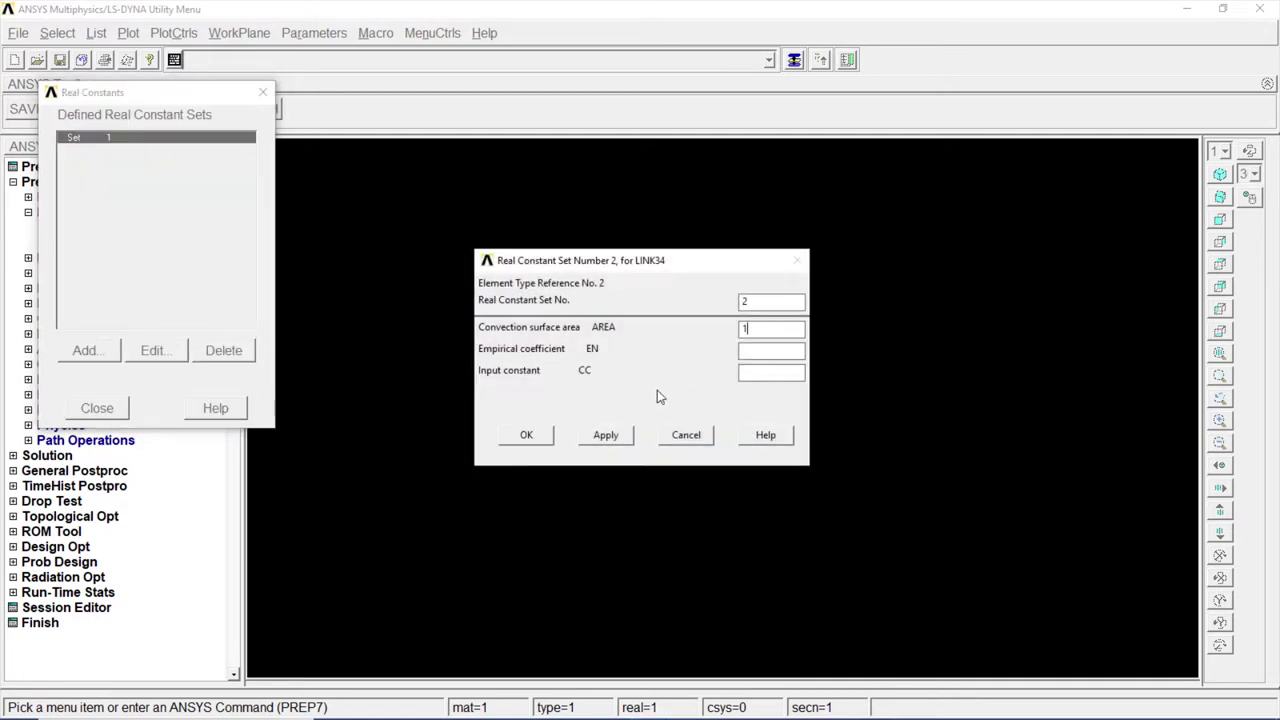
{"action": "left_click", "coordinate": [540, 436]}
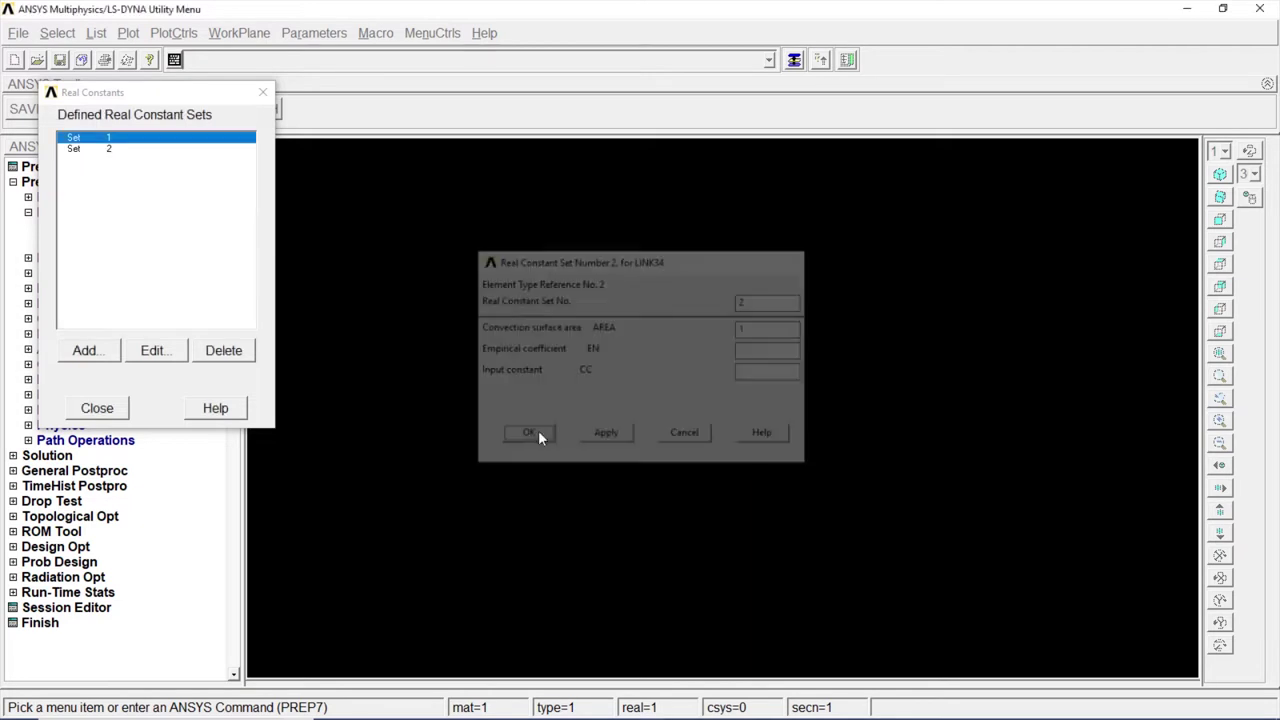
{"action": "left_click", "coordinate": [113, 410]}
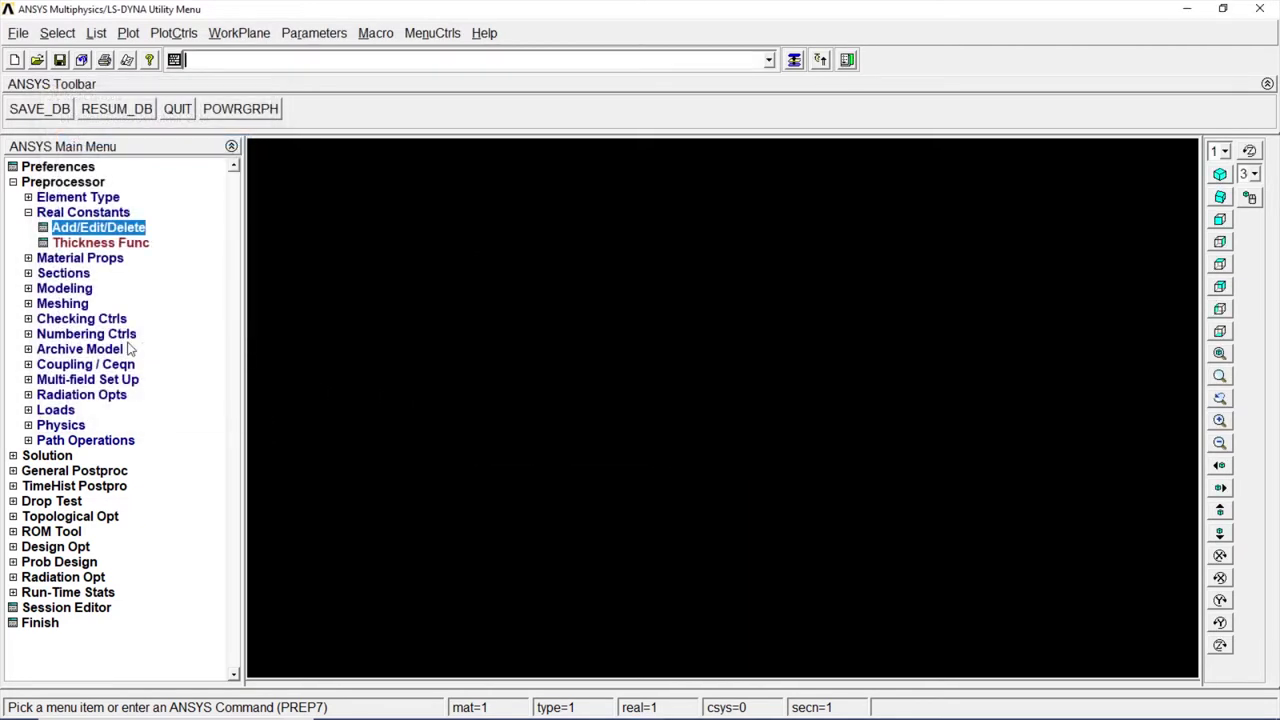
Step: Define isotropic thermal conductivity KXX for material 1
{"action": "left_click", "coordinate": [104, 259]}
{"action": "left_click", "coordinate": [128, 289]}
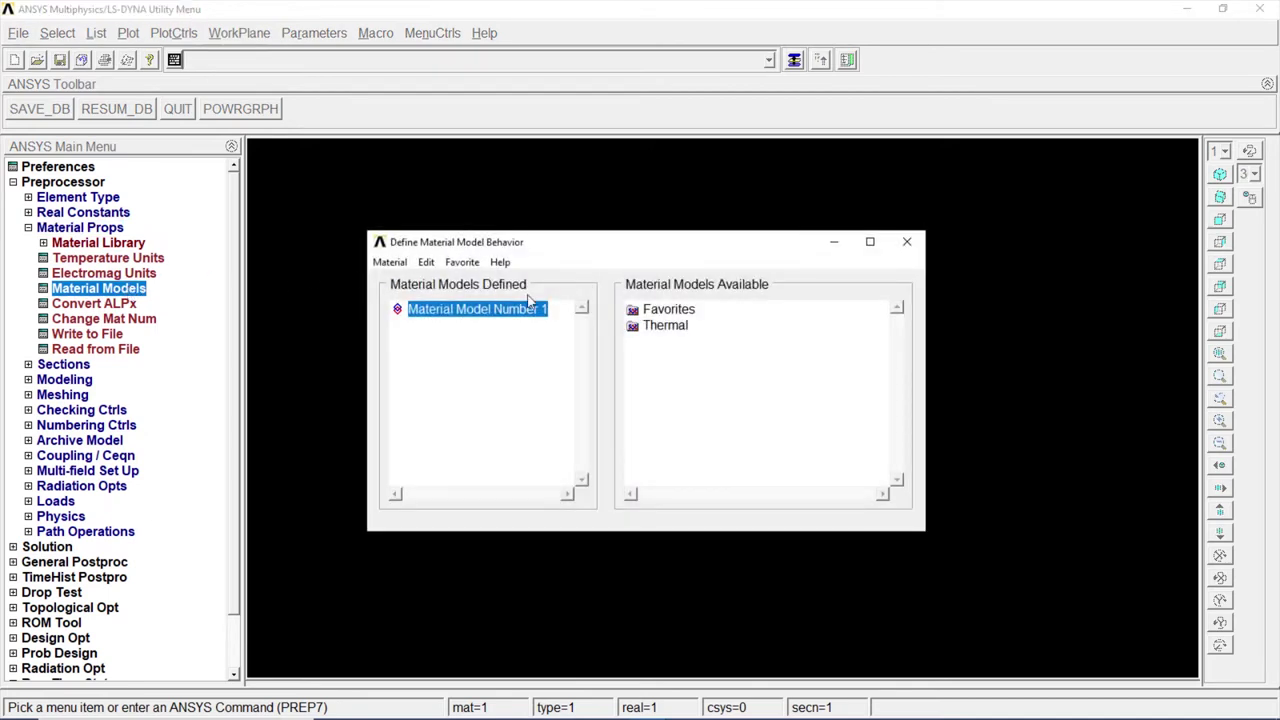
{"action": "double_click", "coordinate": [660, 327]}
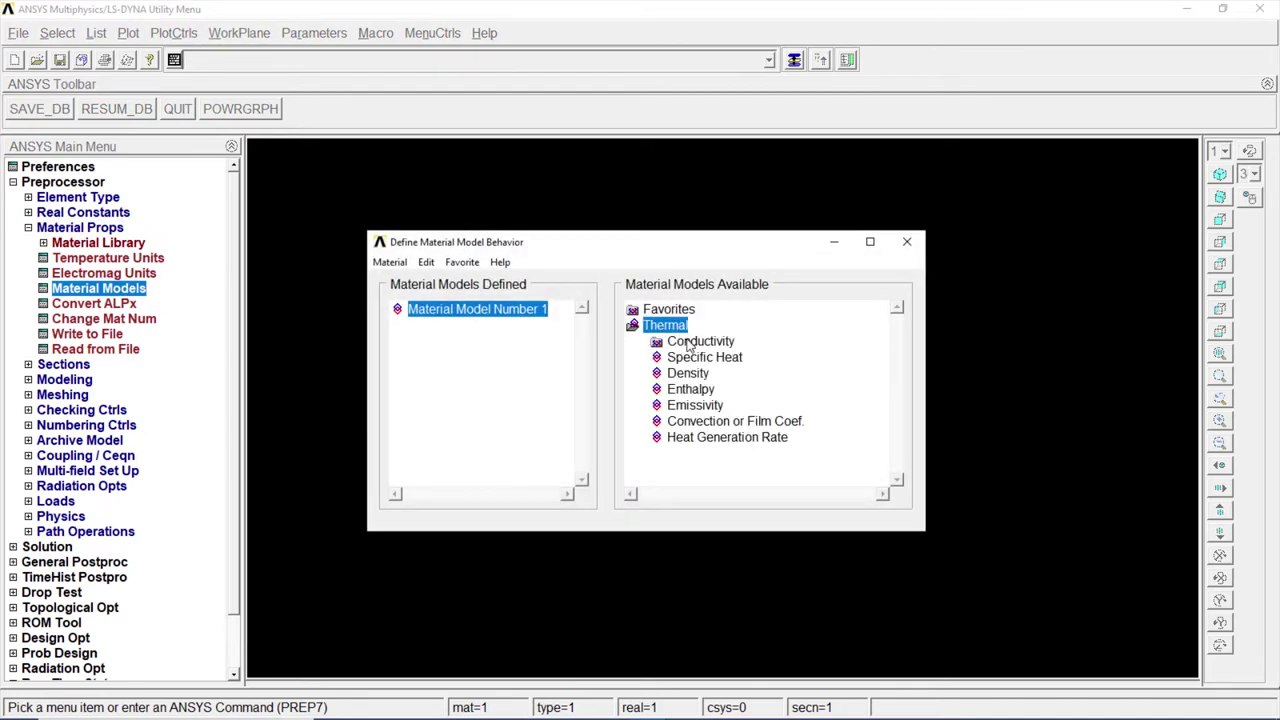
{"action": "double_click", "coordinate": [692, 345]}
{"action": "double_click", "coordinate": [712, 358]}
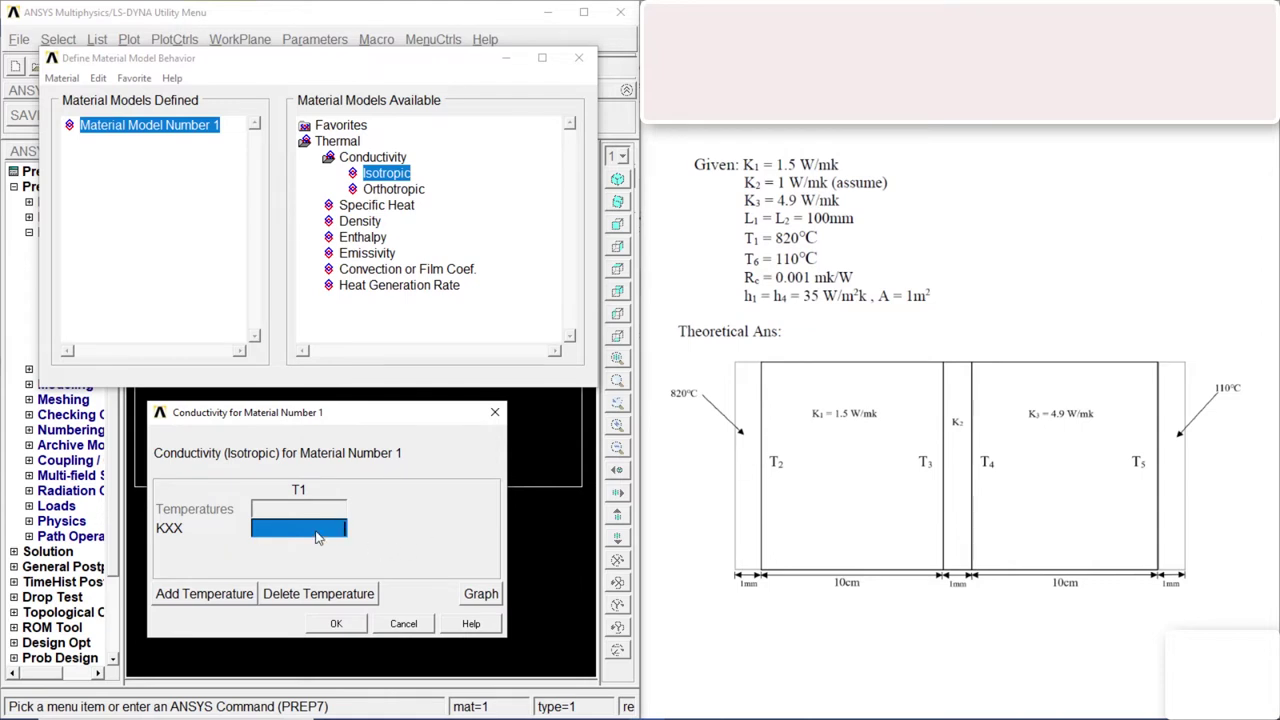
{"action": "type", "text": "1.5"}
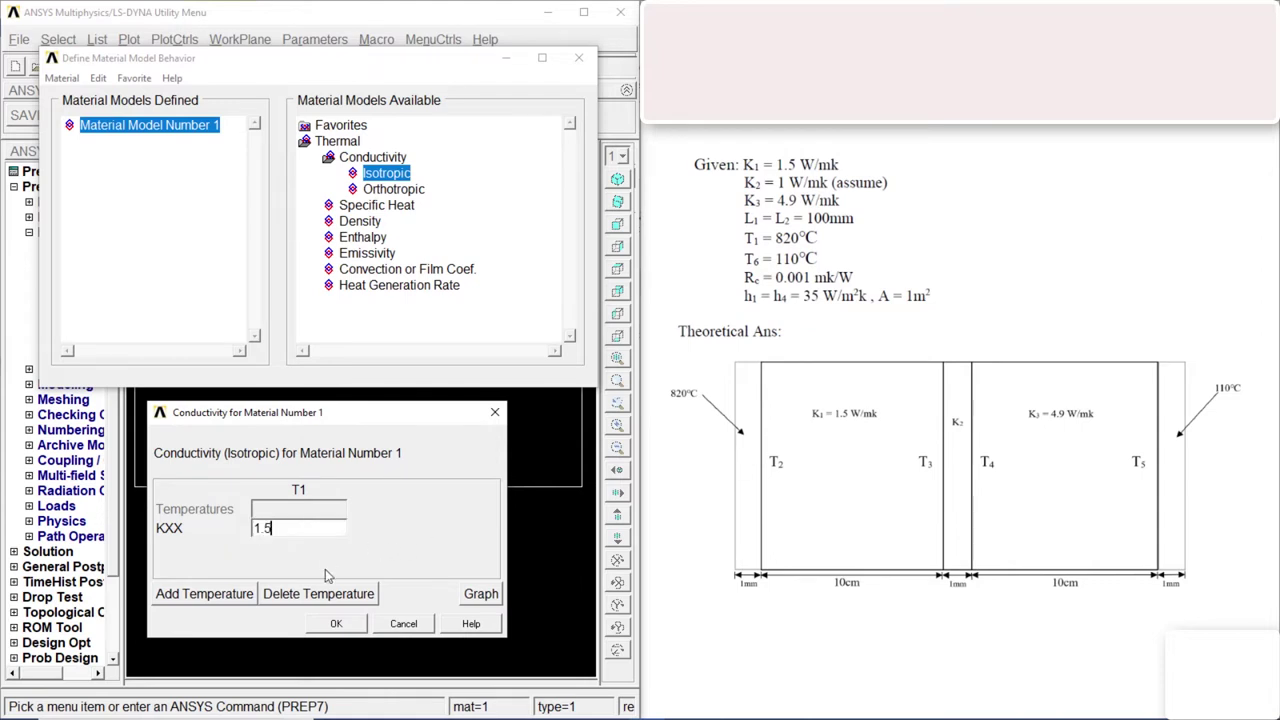
{"action": "left_click", "coordinate": [336, 623]}
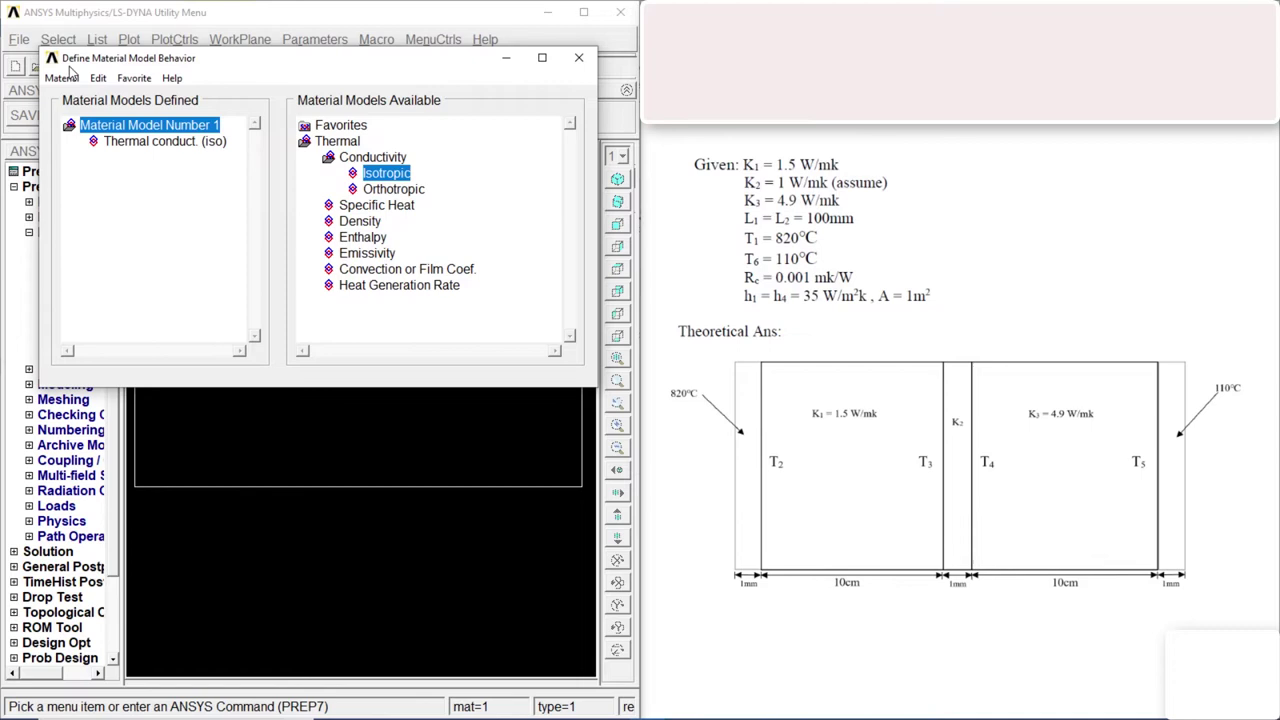
Step: Add material 2 with isotropic thermal conductivity KXX of 1
{"action": "left_click", "coordinate": [61, 78]}
{"action": "left_click", "coordinate": [80, 95]}
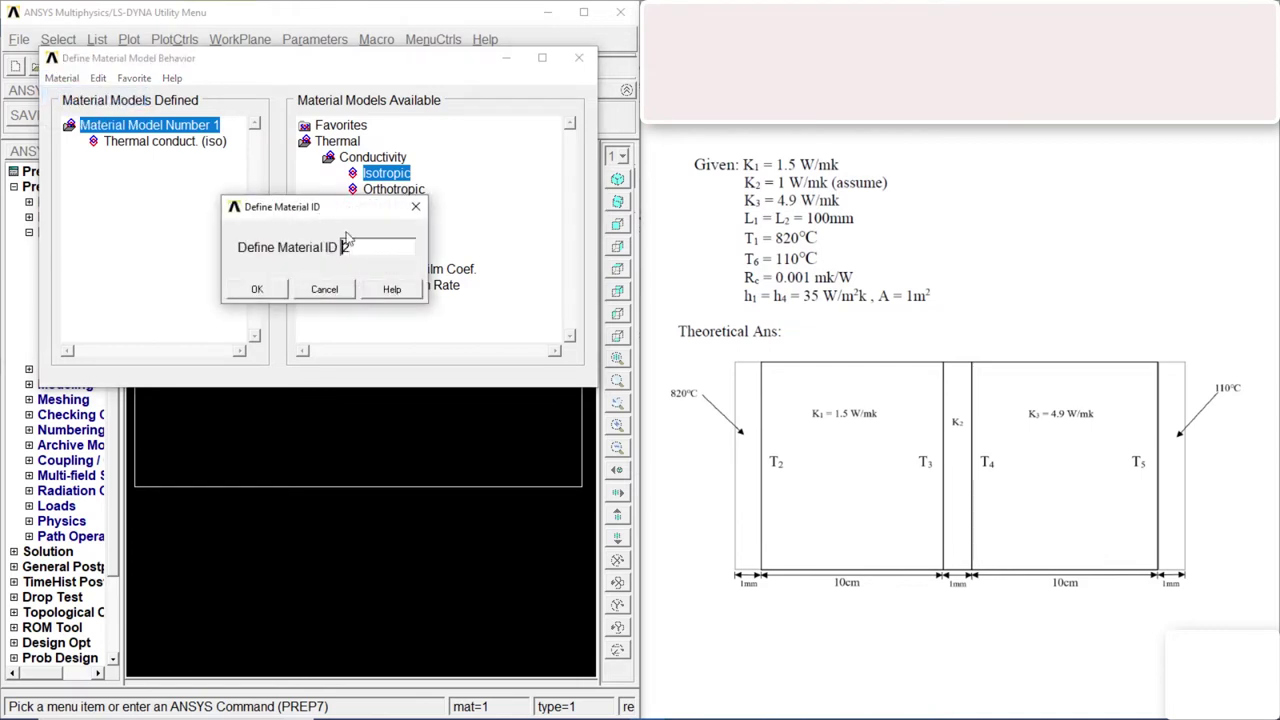
{"action": "left_click", "coordinate": [256, 289]}
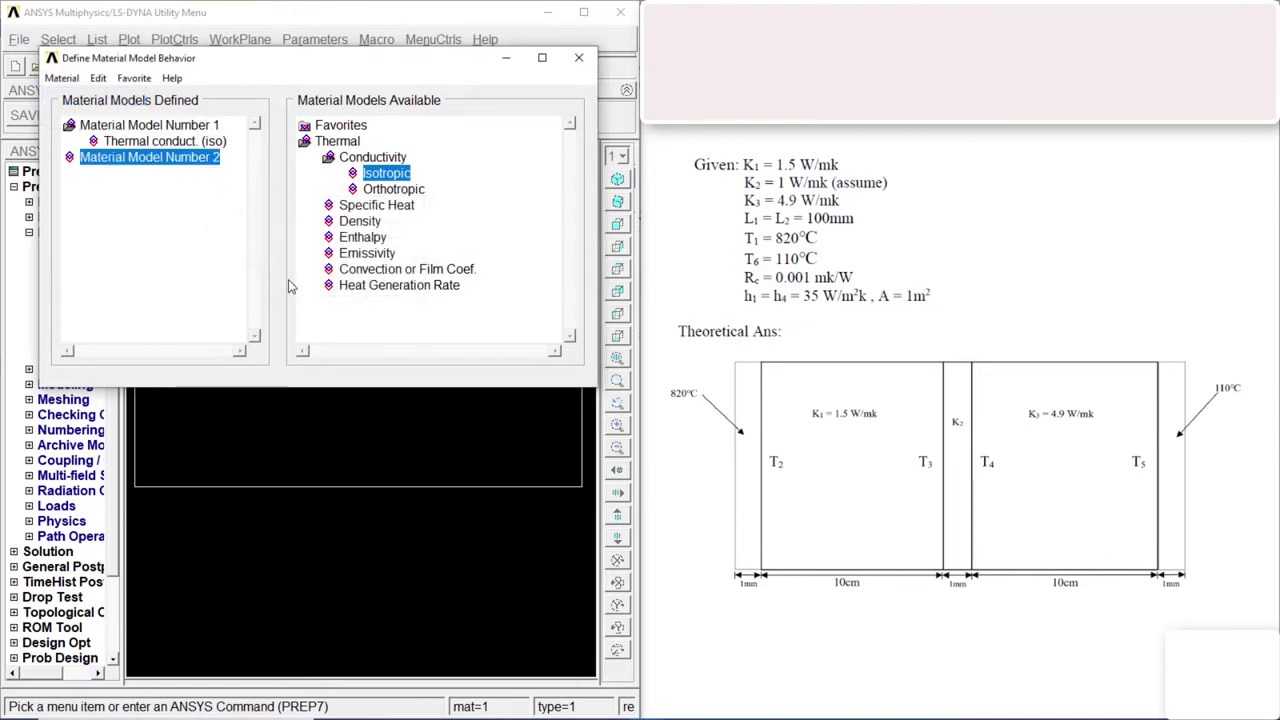
{"action": "double_click", "coordinate": [386, 175]}
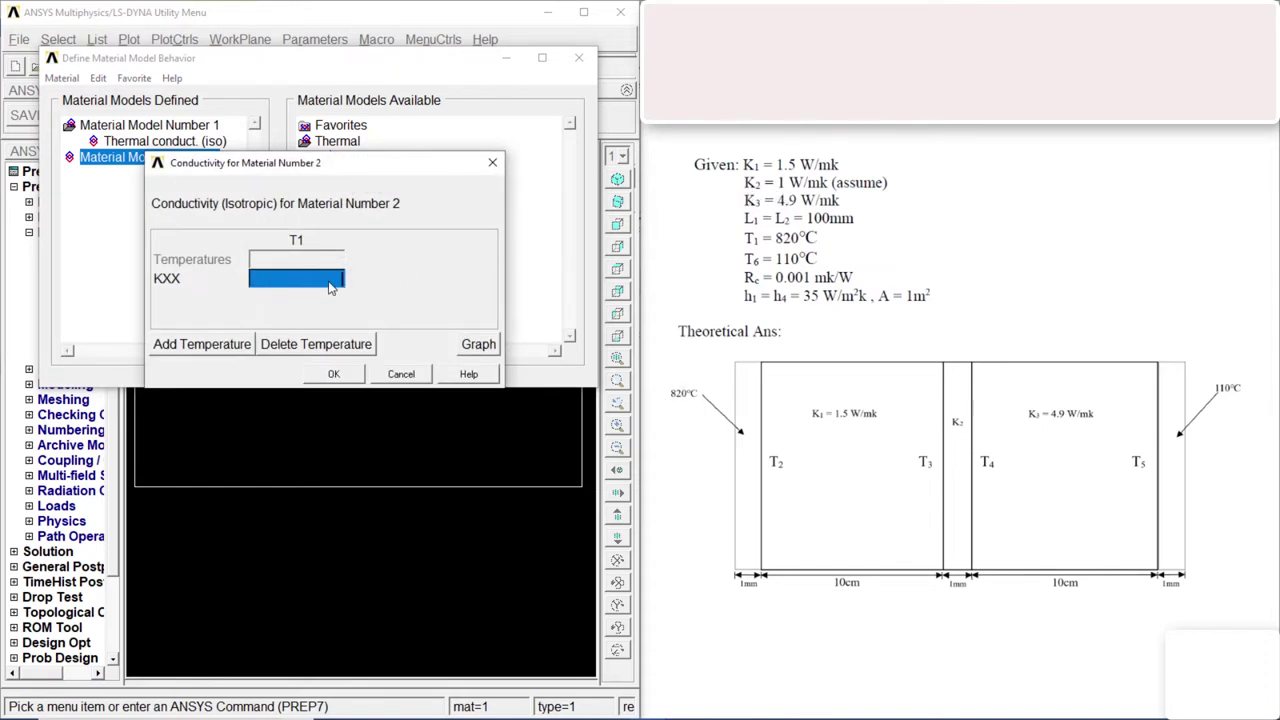
{"action": "type", "text": "1"}
{"action": "left_click", "coordinate": [333, 374]}
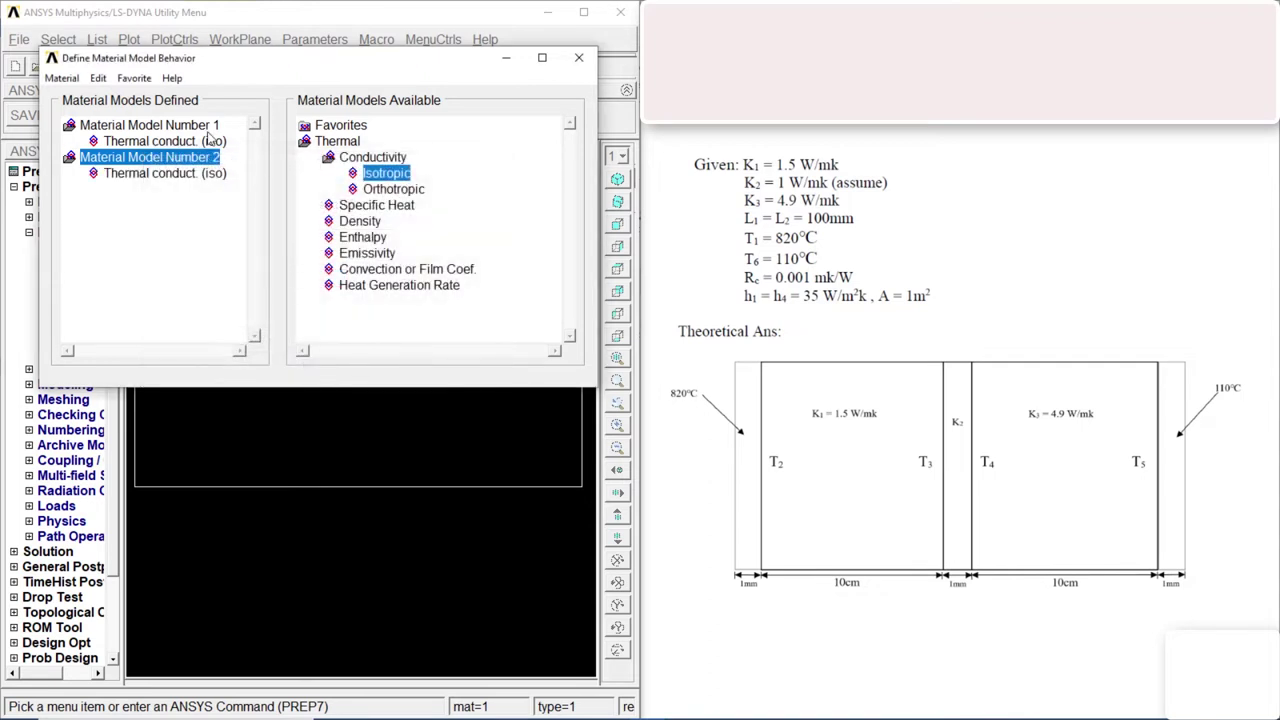
Step: Add material 3 with isotropic thermal conductivity KXX of 4.9
{"action": "left_click", "coordinate": [61, 78]}
{"action": "left_click", "coordinate": [84, 96]}
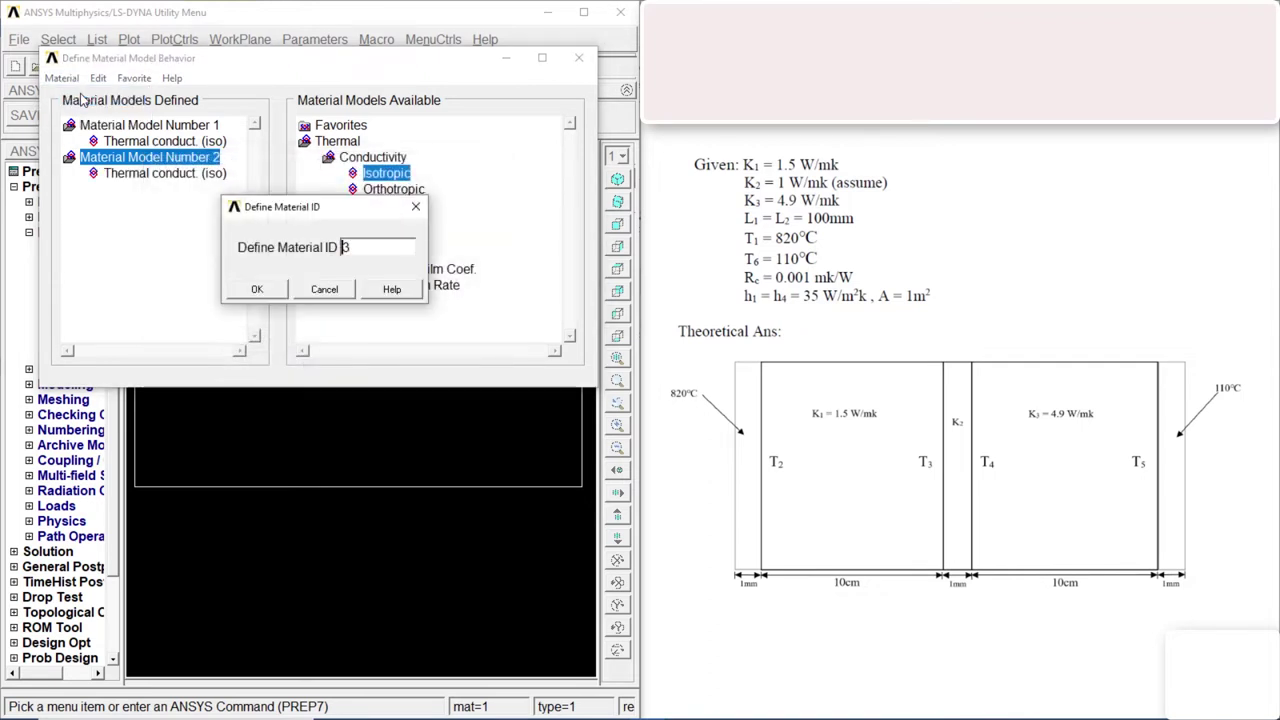
{"action": "double_click", "coordinate": [345, 248]}
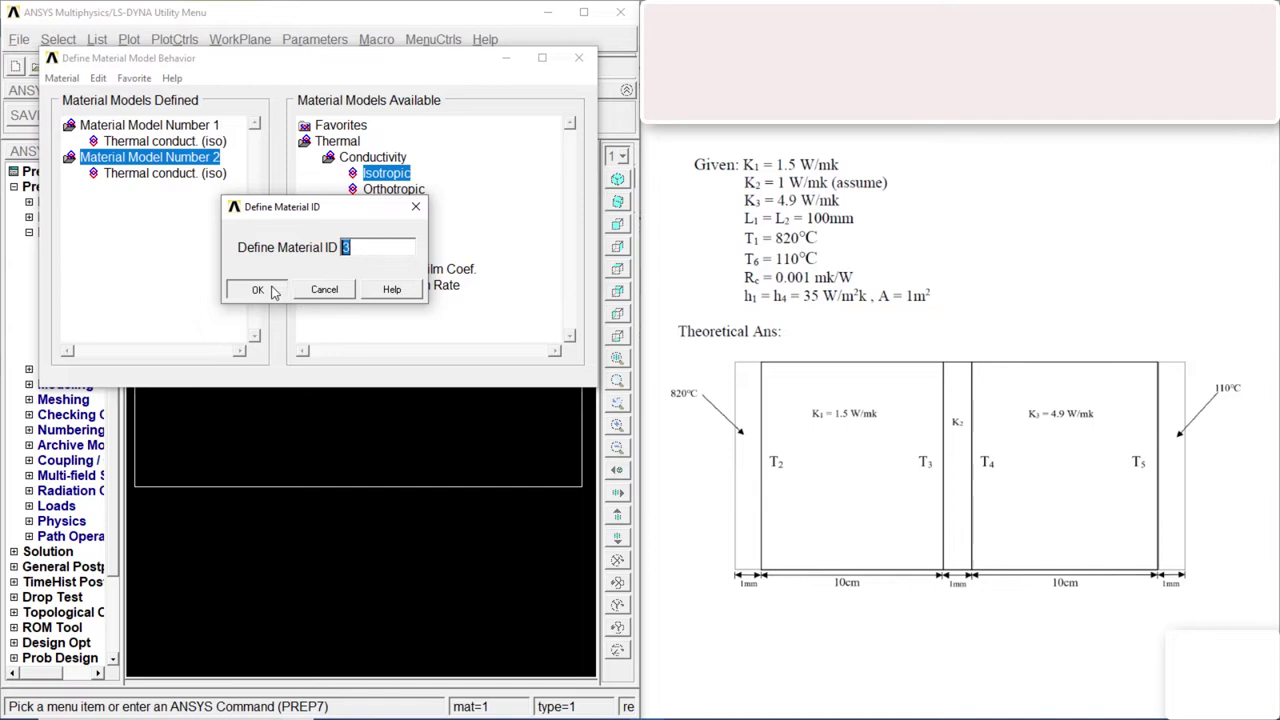
{"action": "left_click", "coordinate": [272, 290]}
{"action": "double_click", "coordinate": [390, 176]}
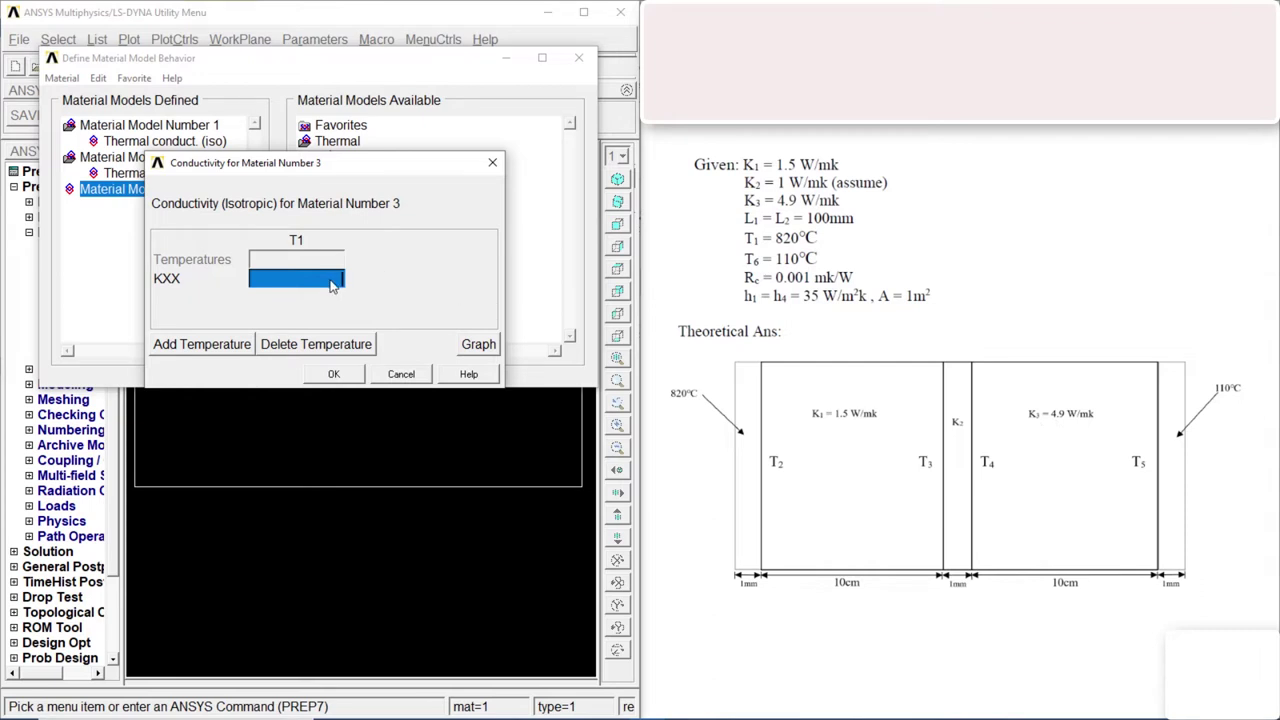
{"action": "type", "text": "4.9"}
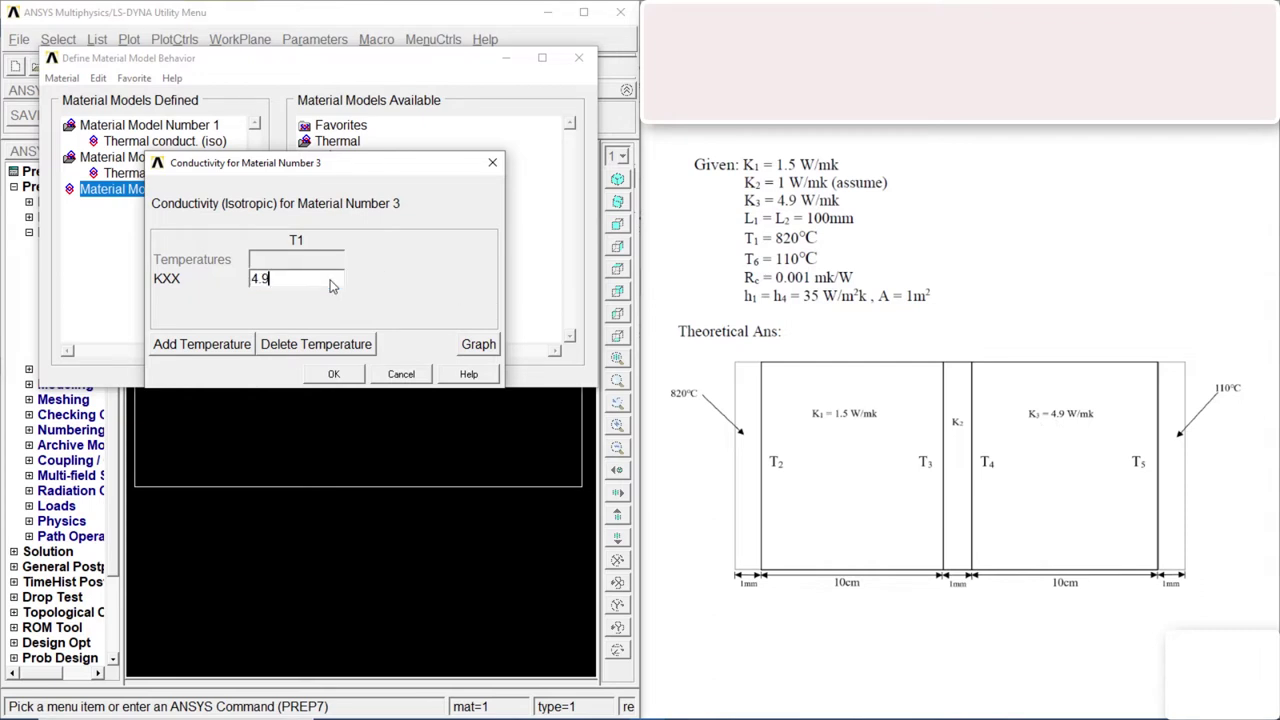
{"action": "left_click", "coordinate": [334, 374]}
Step: Add material 4 with convection film coefficient 35 and close the material window
{"action": "left_click", "coordinate": [66, 82]}
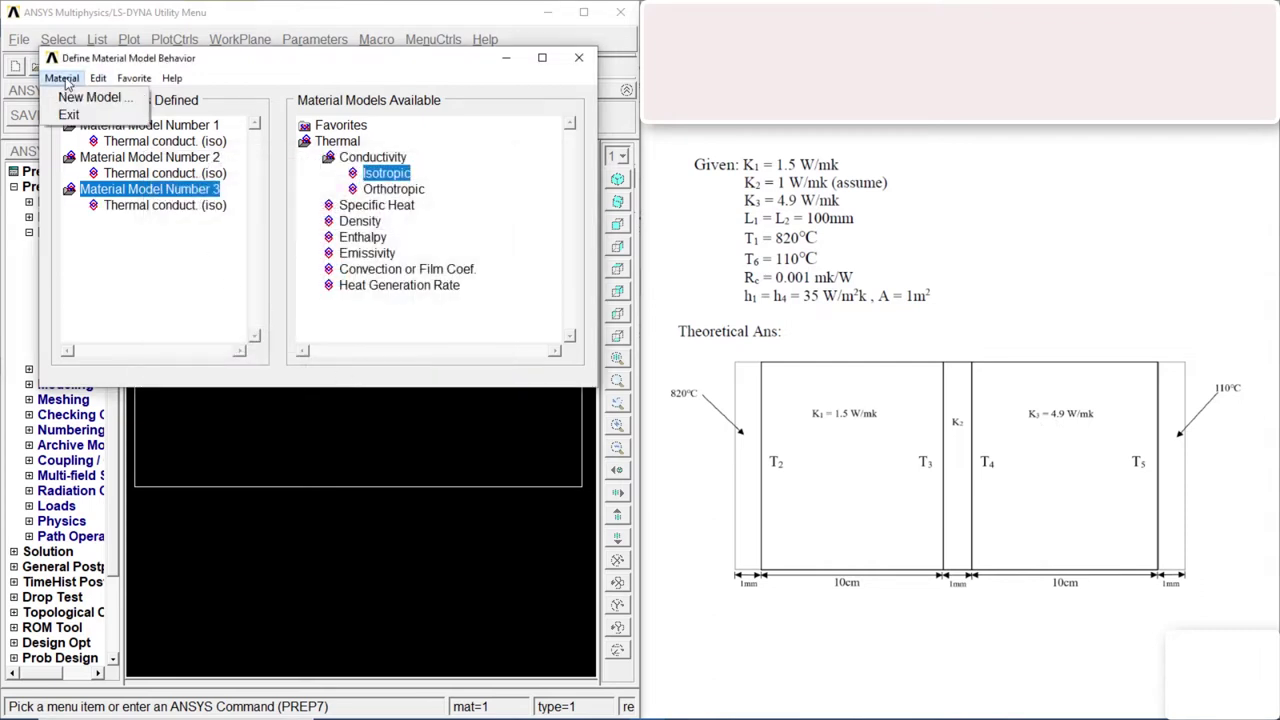
{"action": "left_click", "coordinate": [72, 96]}
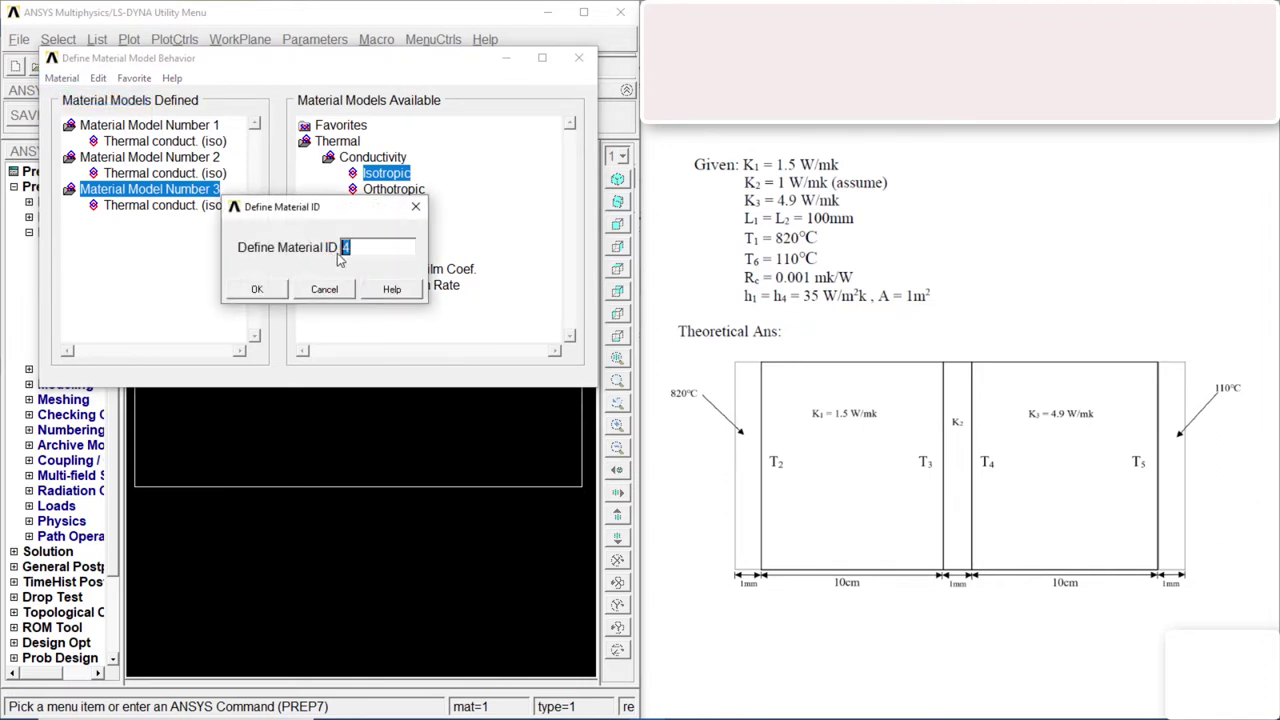
{"action": "left_click", "coordinate": [272, 289]}
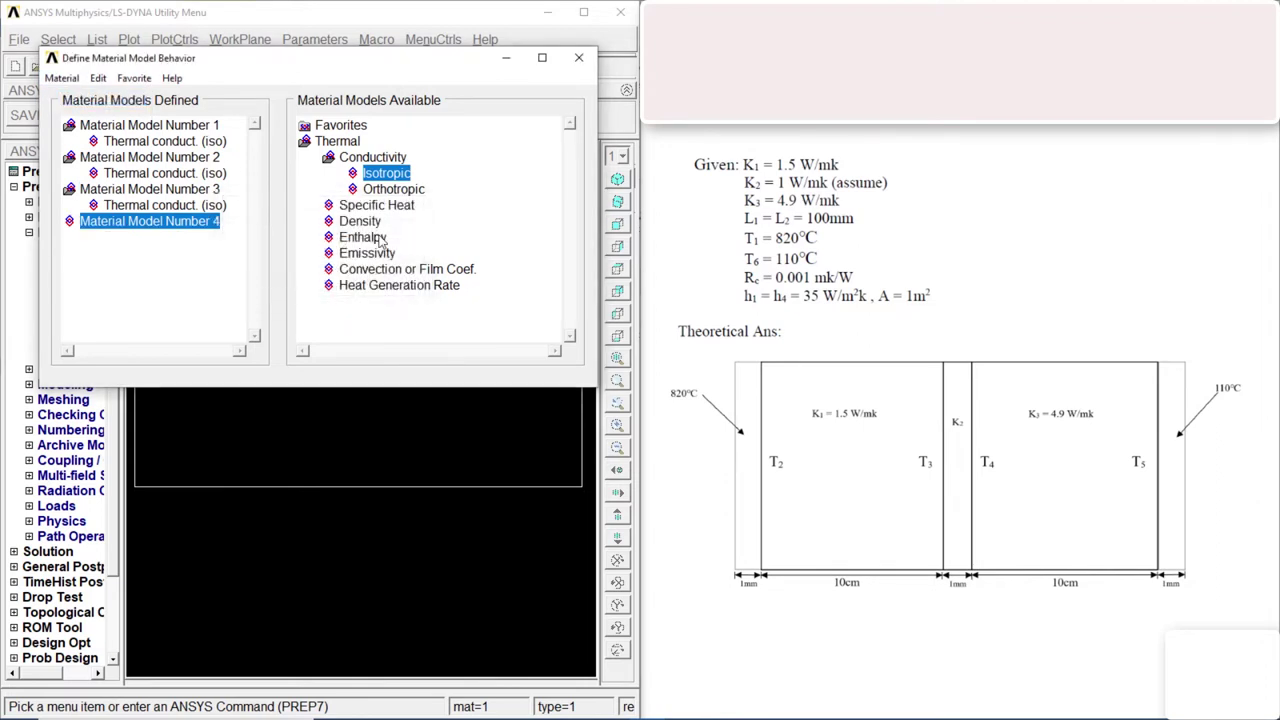
{"action": "double_click", "coordinate": [393, 272]}
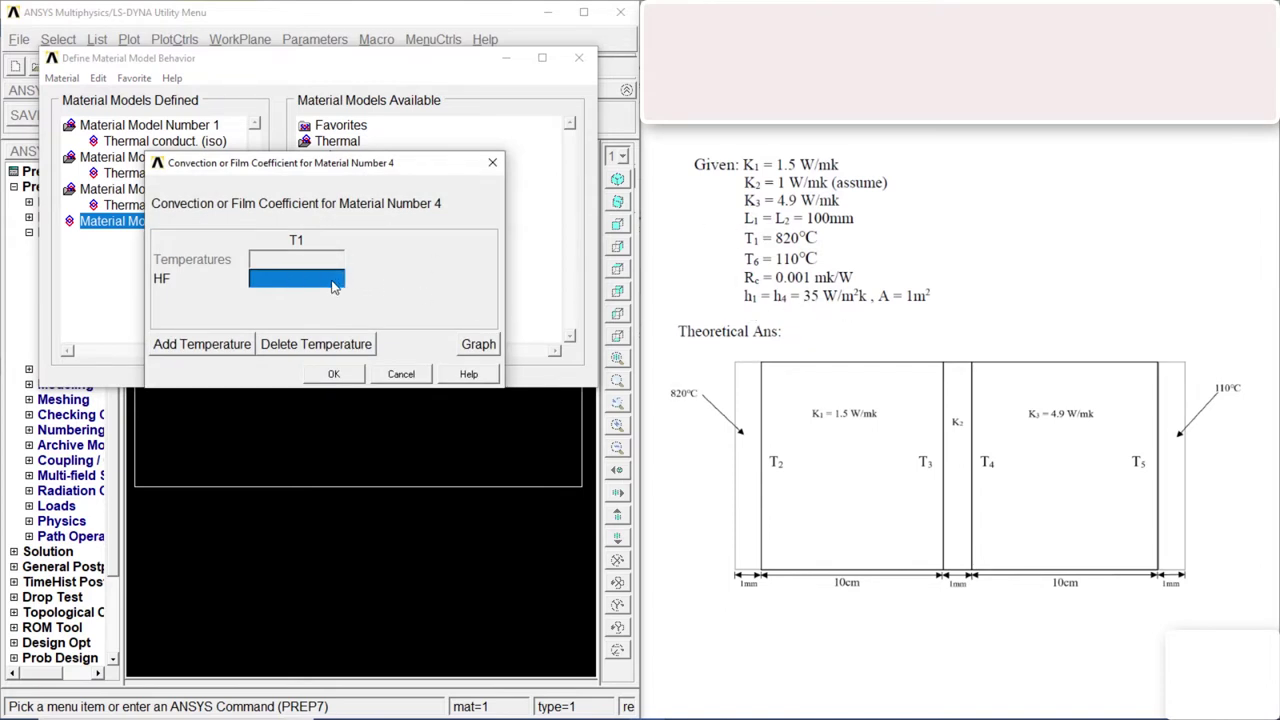
{"action": "type", "text": "35"}
{"action": "left_click", "coordinate": [357, 375]}
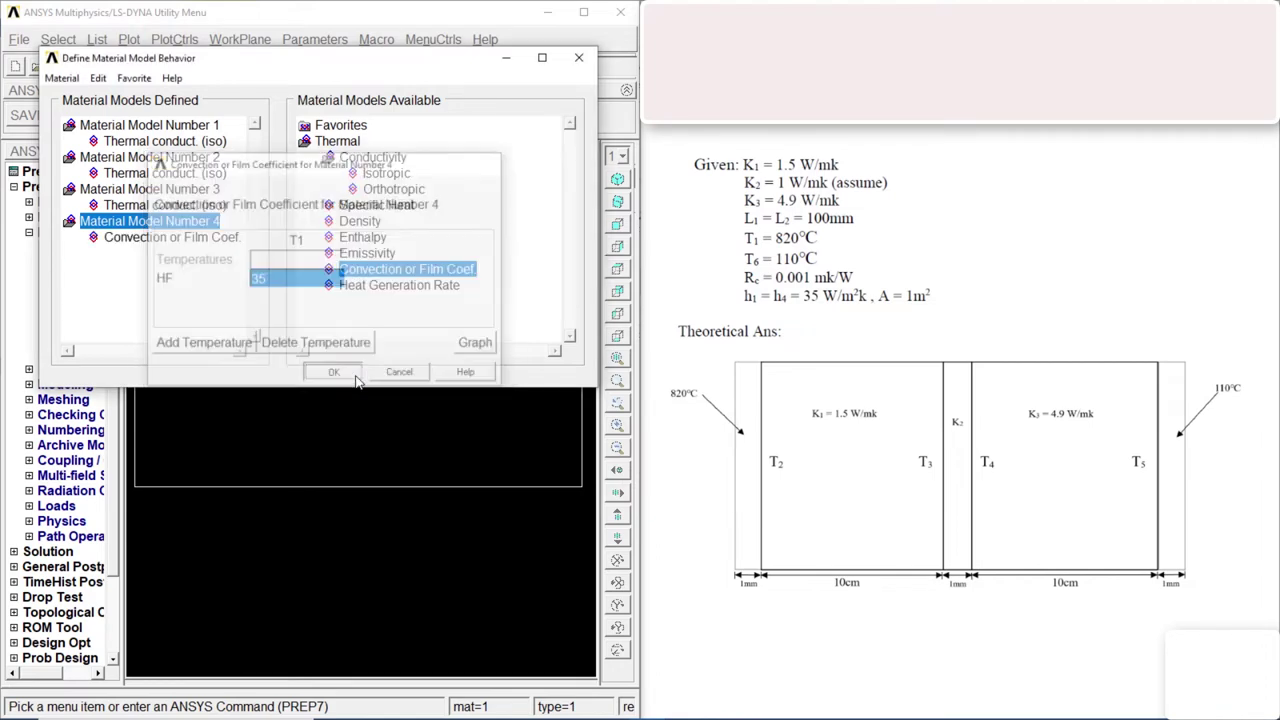
{"action": "left_click", "coordinate": [579, 58]}
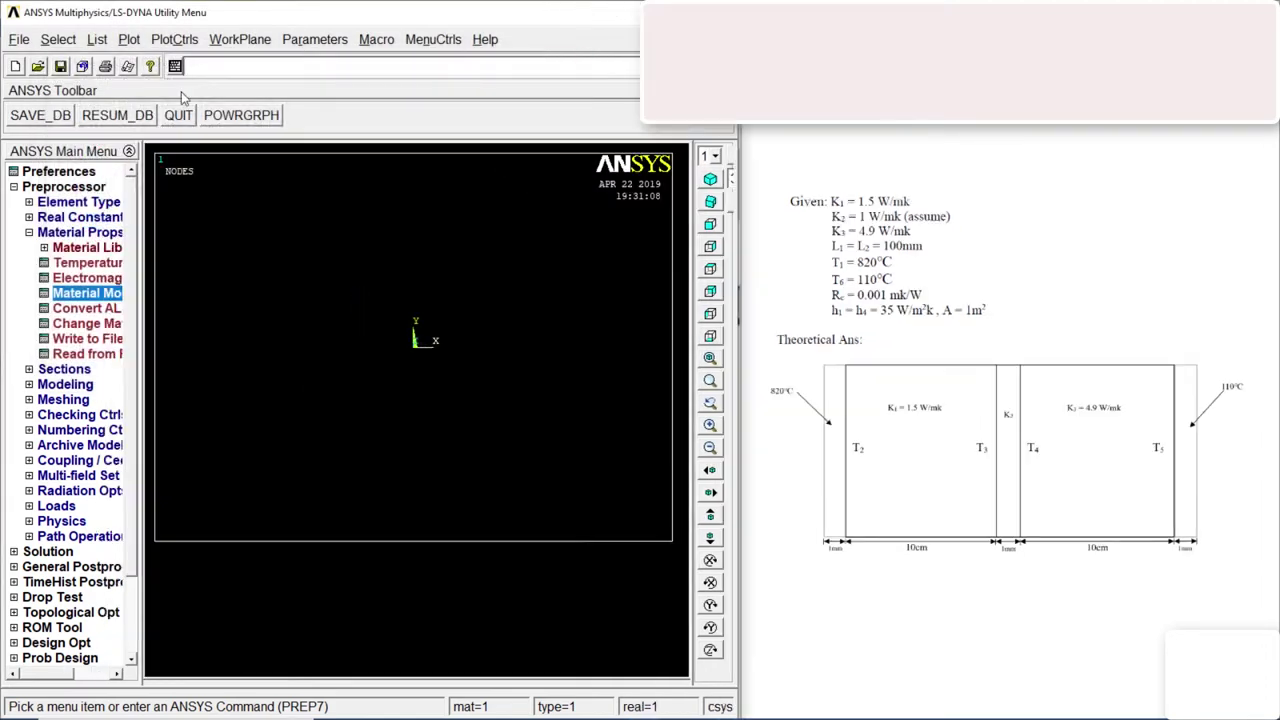
Step: Create the first wall node at its X location in the active coordinate system
{"action": "left_click", "coordinate": [60, 232]}
{"action": "left_click", "coordinate": [58, 262]}
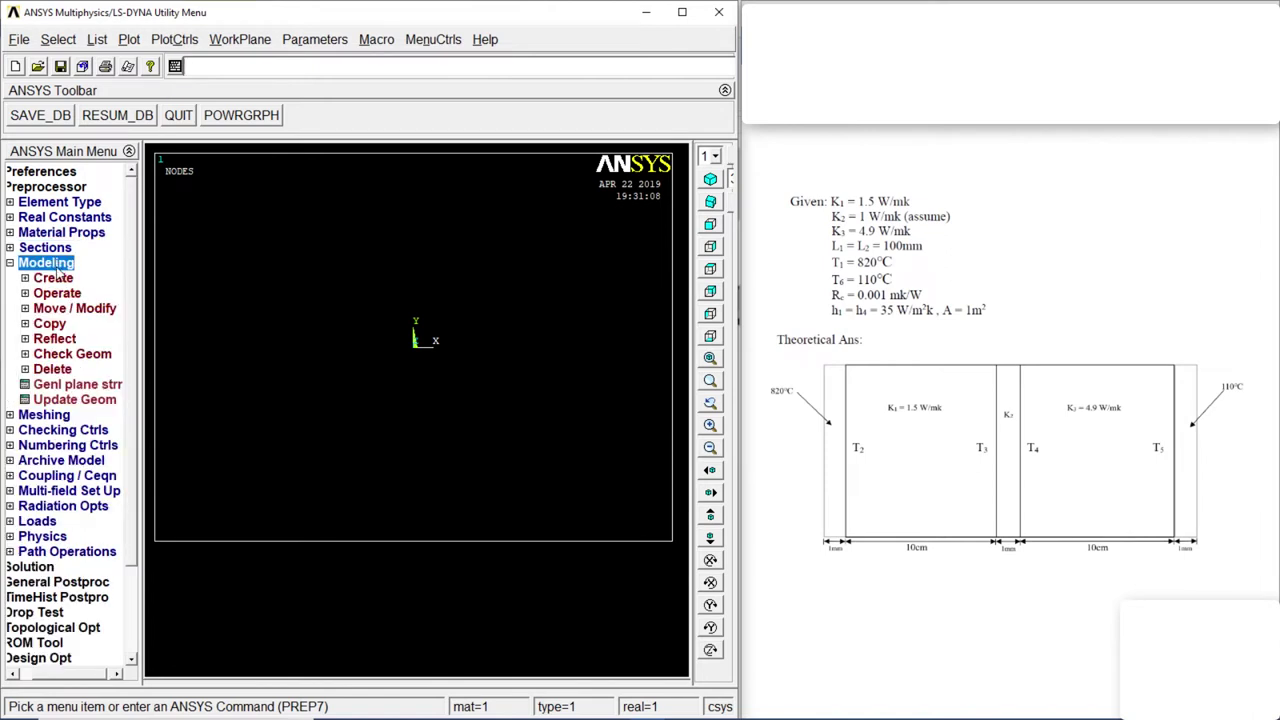
{"action": "left_click", "coordinate": [55, 278]}
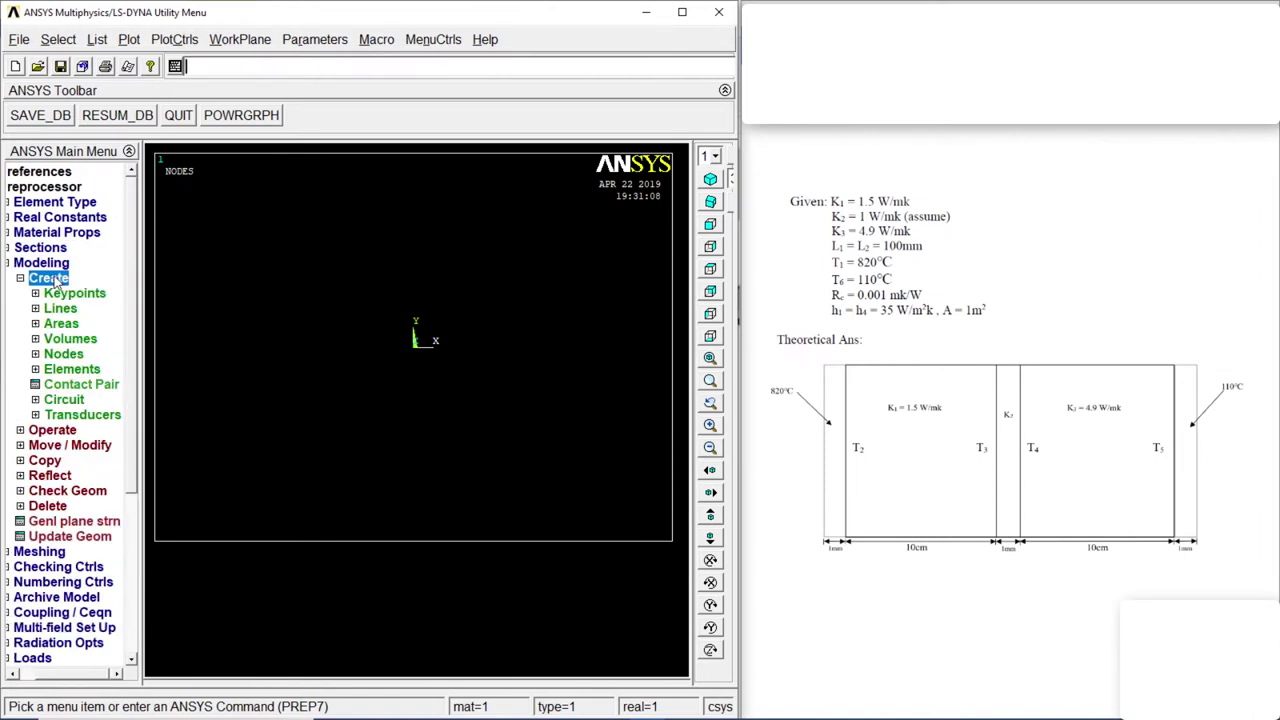
{"action": "left_click", "coordinate": [74, 354]}
{"action": "left_click", "coordinate": [76, 384]}
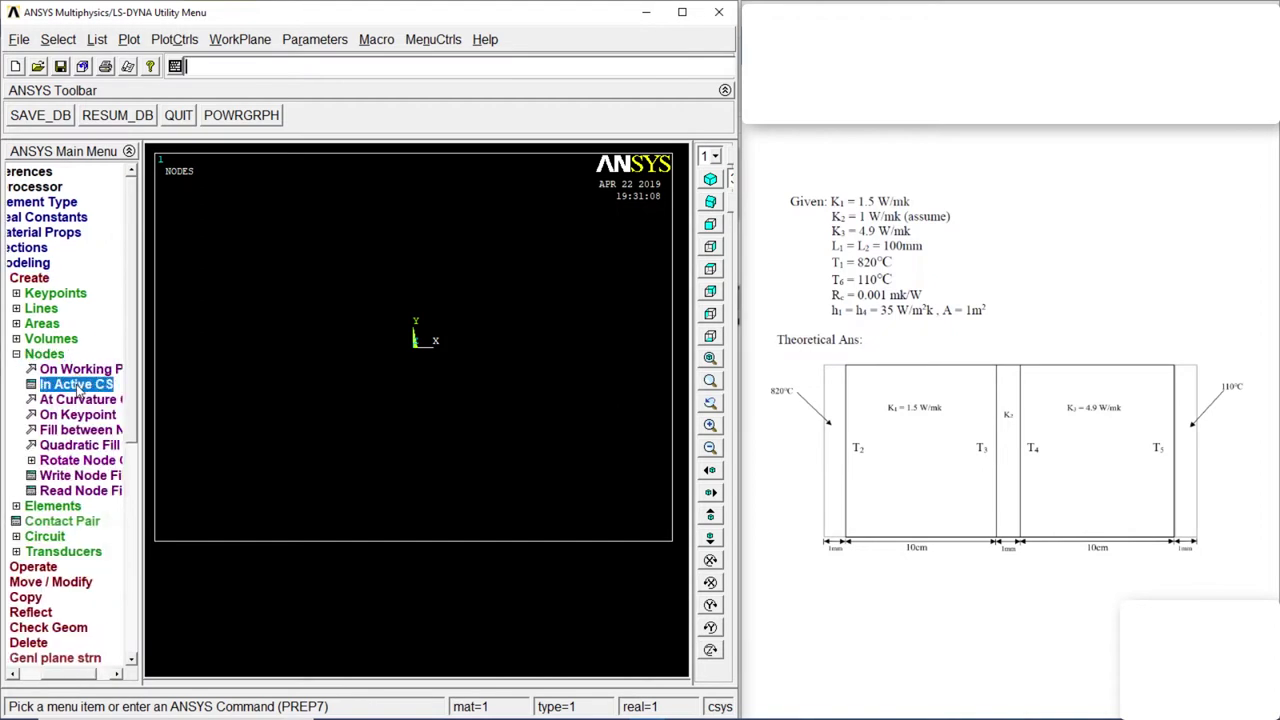
{"action": "left_click_drag", "start_coordinate": [580, 280], "coordinate": [375, 241]}
{"action": "left_click", "coordinate": [487, 275]}
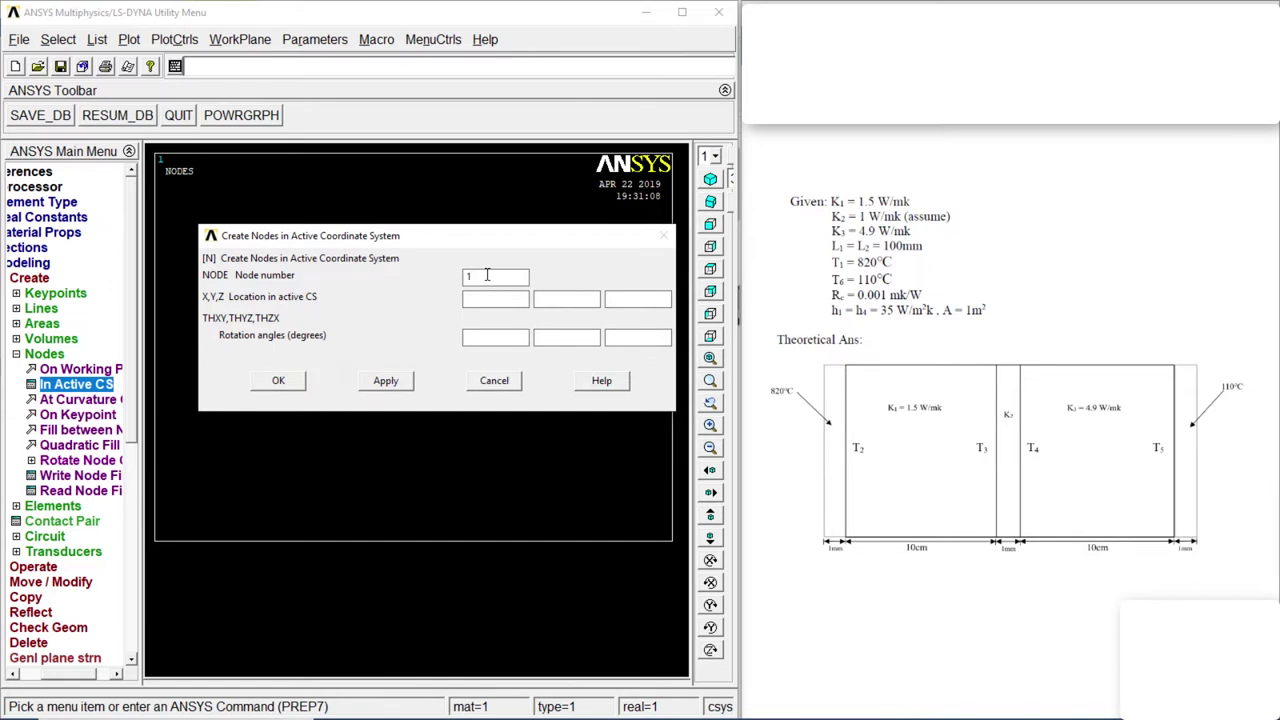
{"action": "left_click", "coordinate": [487, 300]}
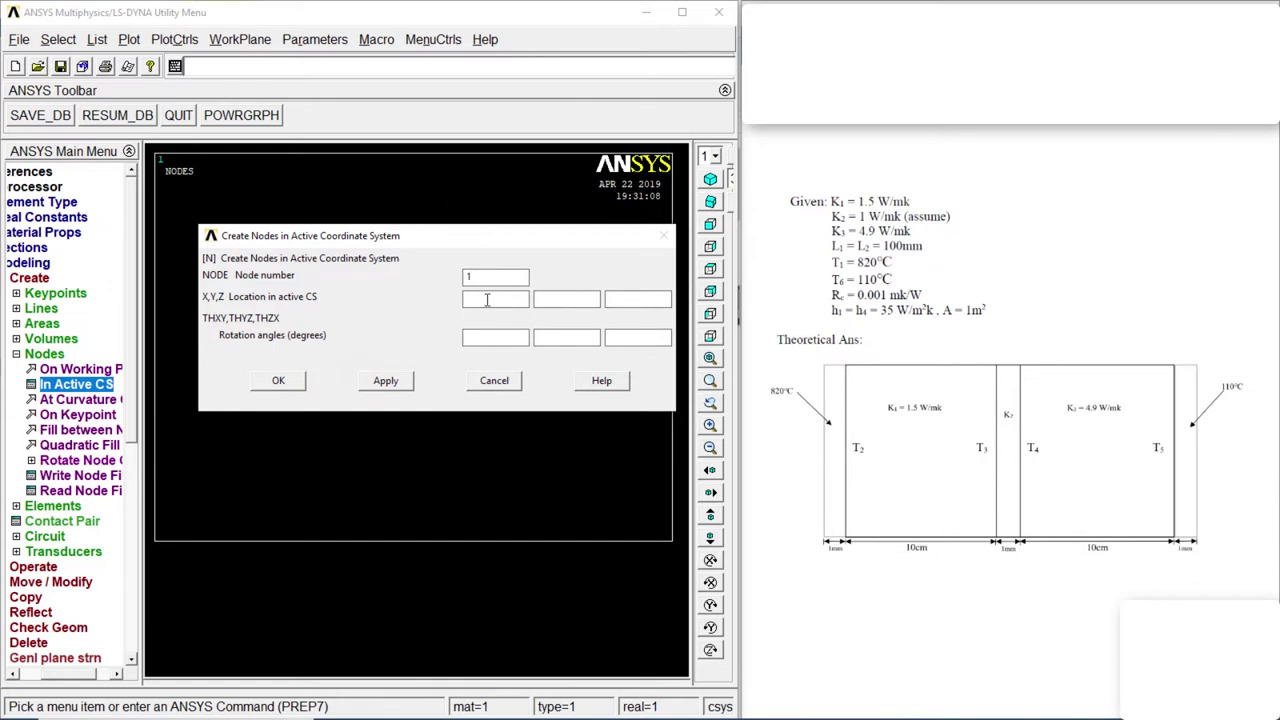
{"action": "left_click", "coordinate": [386, 381]}
Step: Add the remaining nodes through node 6, offsetting X by 0.1 and 0.001
{"action": "key", "text": "BackSpace"}
{"action": "key", "text": "BackSpace"}
{"action": "left_click", "coordinate": [403, 386]}
{"action": "left_click", "coordinate": [398, 384]}
{"action": "type", "text": "001"}
{"action": "left_click", "coordinate": [412, 385]}
{"action": "key", "text": "End"}
{"action": "type", "text": "+0.1"}
{"action": "left_click", "coordinate": [396, 383]}
{"action": "key", "text": "End"}
{"action": "type", "text": "+0.001"}
{"action": "left_click", "coordinate": [282, 380]}
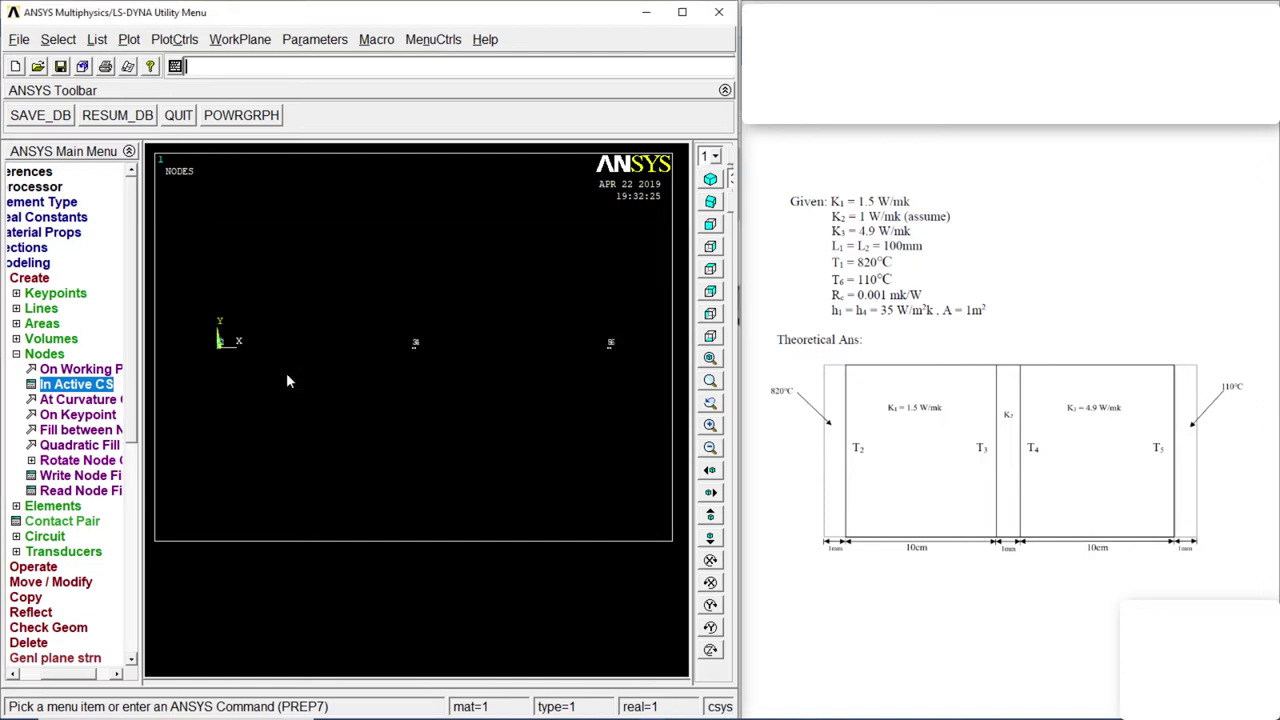
Step: Set element attributes to type 2 LINK34, real constant set 2, material 4
{"action": "left_click", "coordinate": [682, 12]}
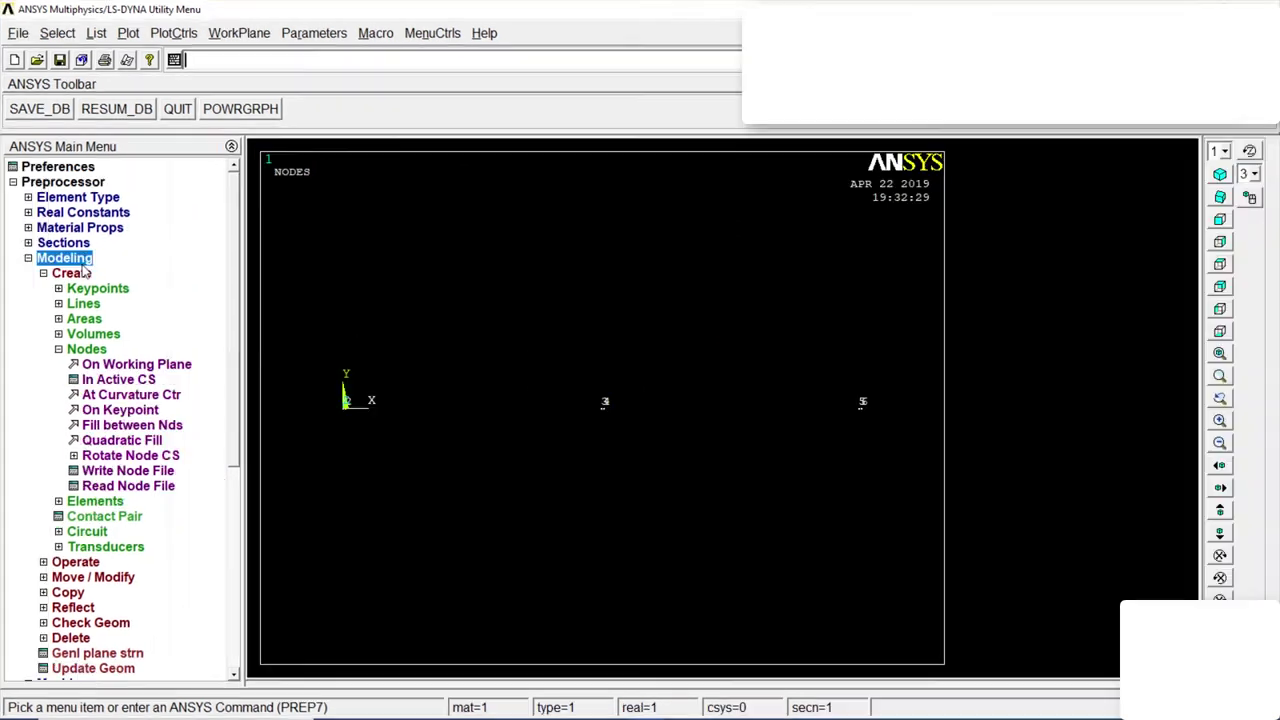
{"action": "left_click", "coordinate": [88, 350]}
{"action": "left_click", "coordinate": [88, 350]}
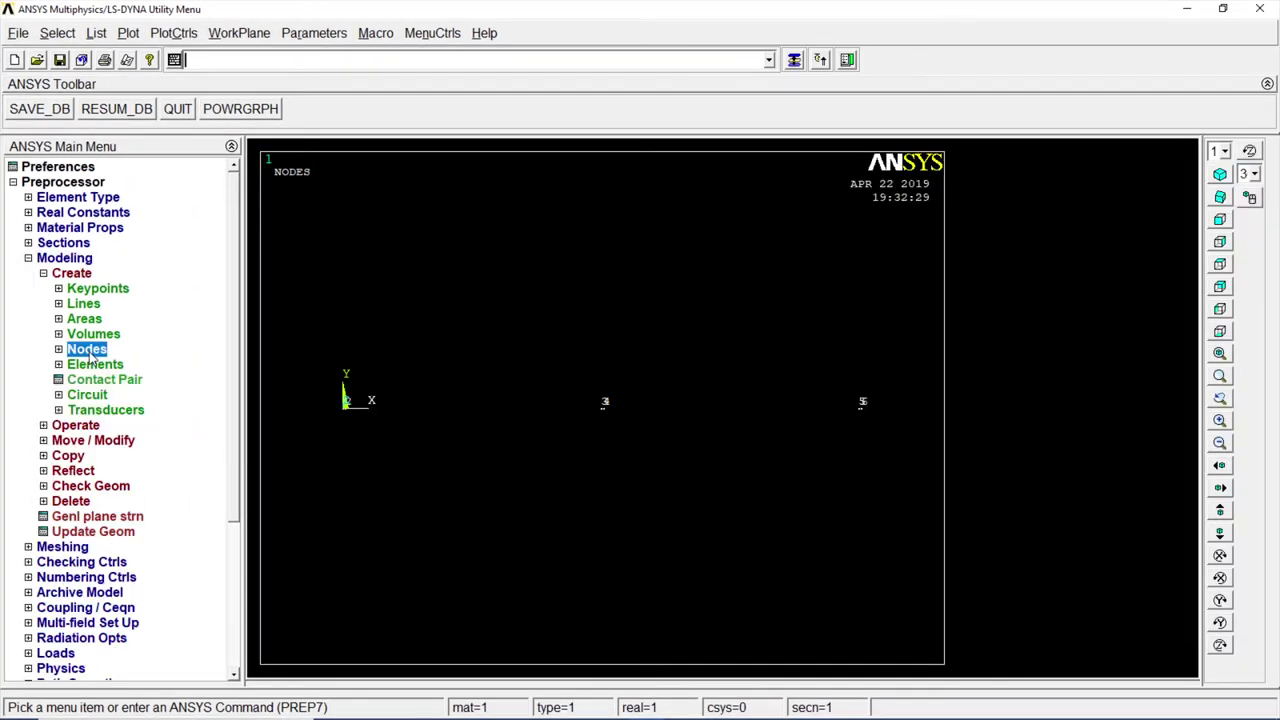
{"action": "left_click", "coordinate": [94, 365]}
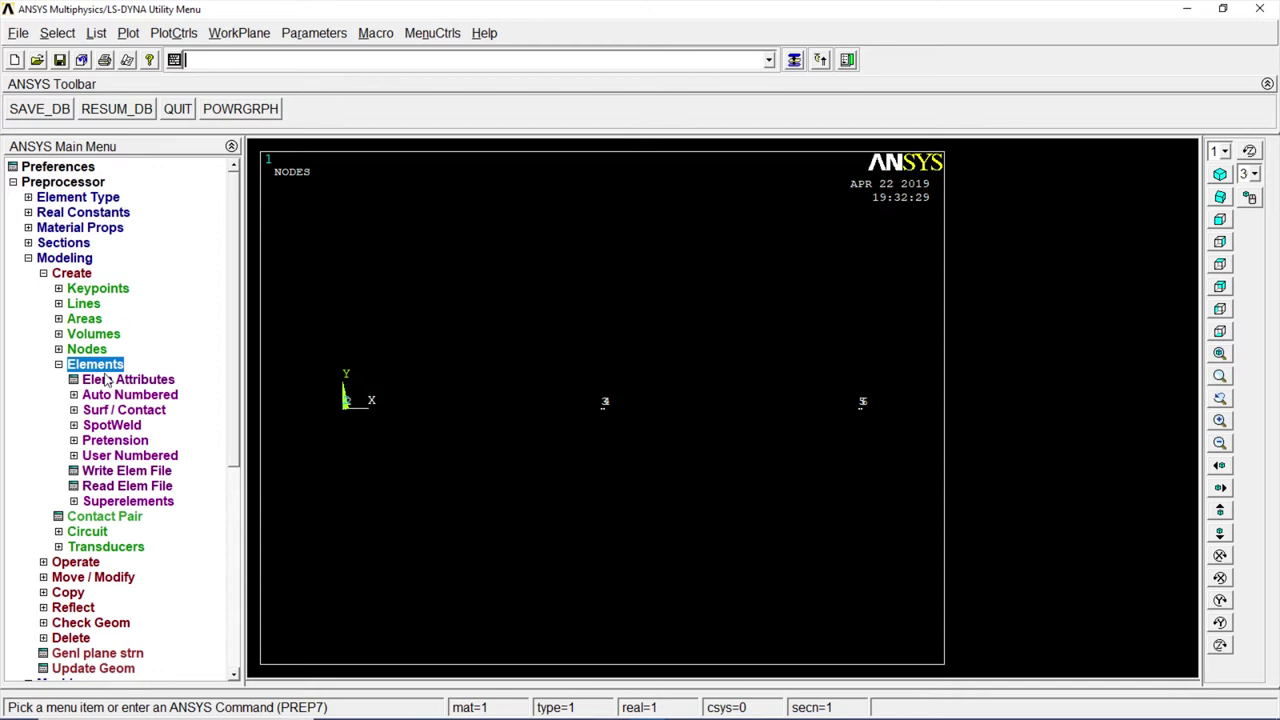
{"action": "left_click", "coordinate": [108, 383]}
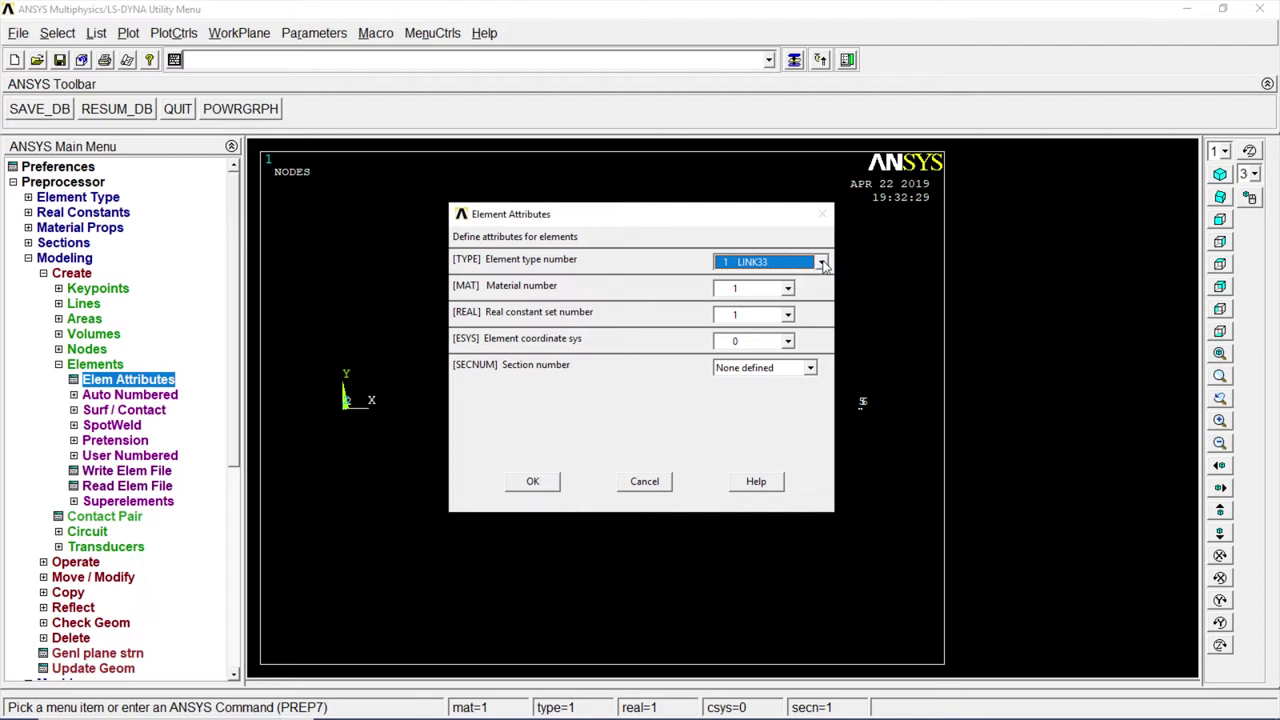
{"action": "left_click", "coordinate": [821, 225]}
{"action": "left_click", "coordinate": [765, 252]}
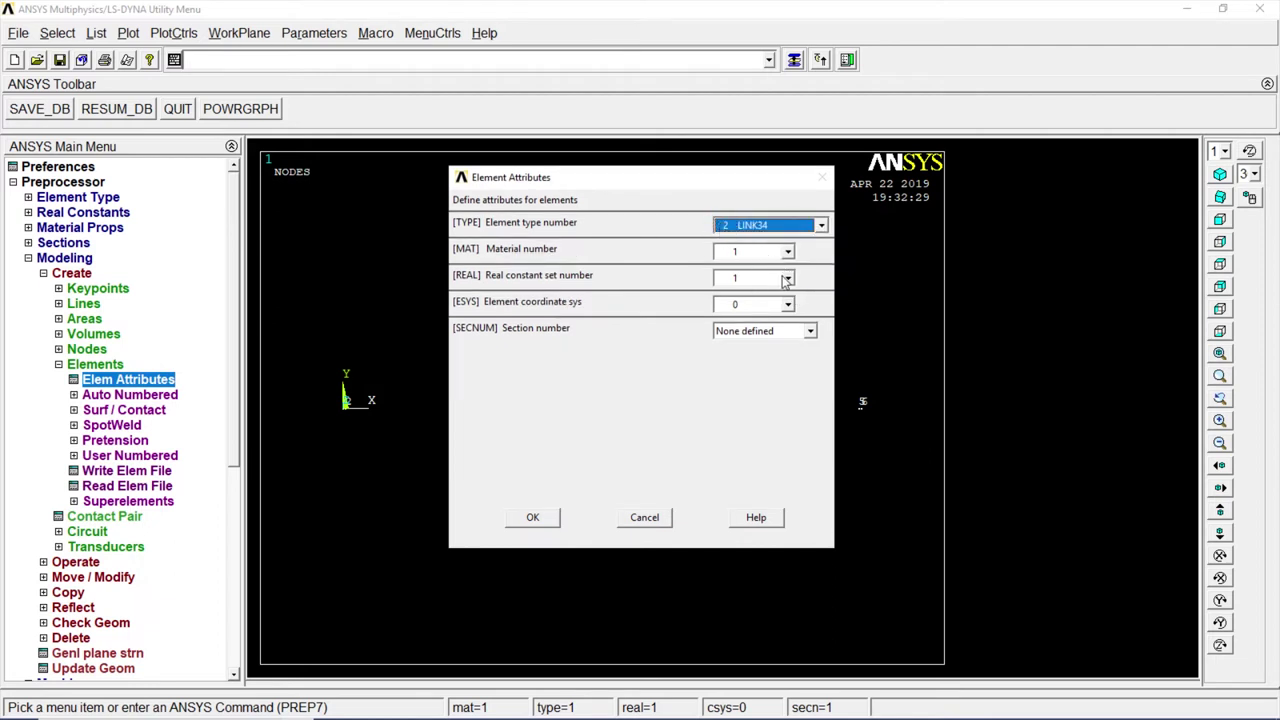
{"action": "left_click", "coordinate": [788, 279]}
{"action": "left_click", "coordinate": [750, 301]}
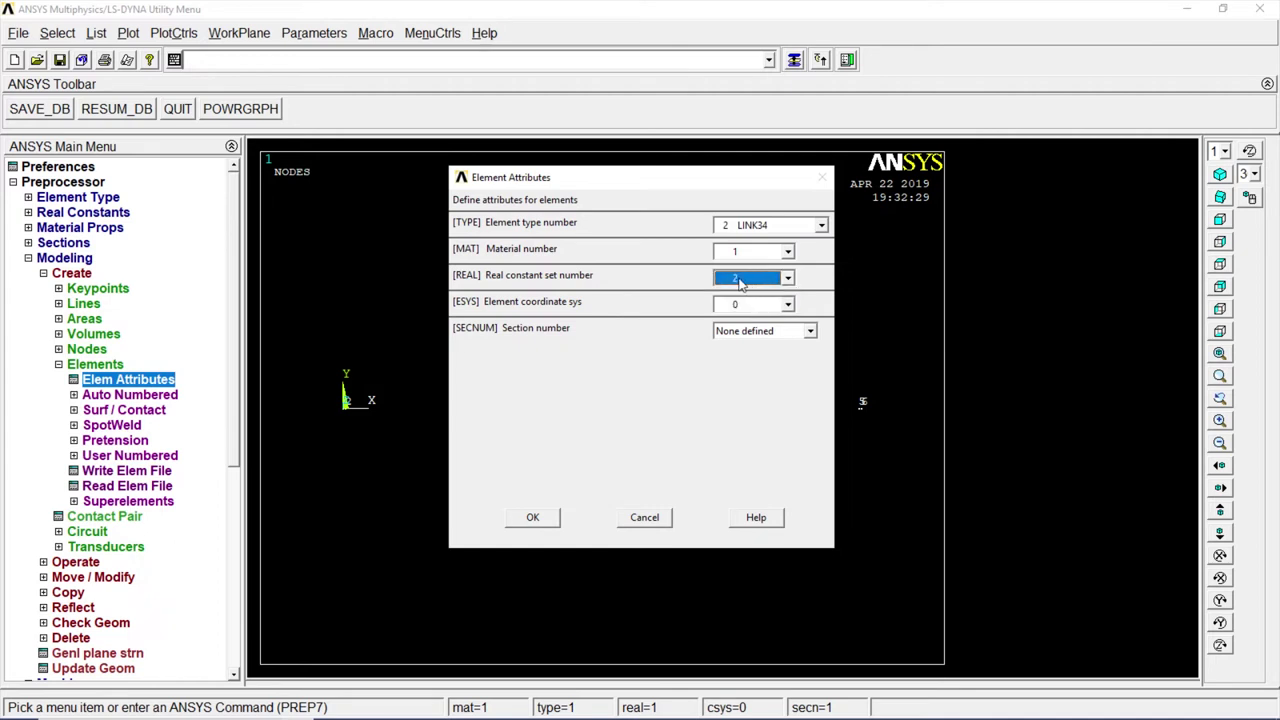
{"action": "left_click", "coordinate": [789, 252]}
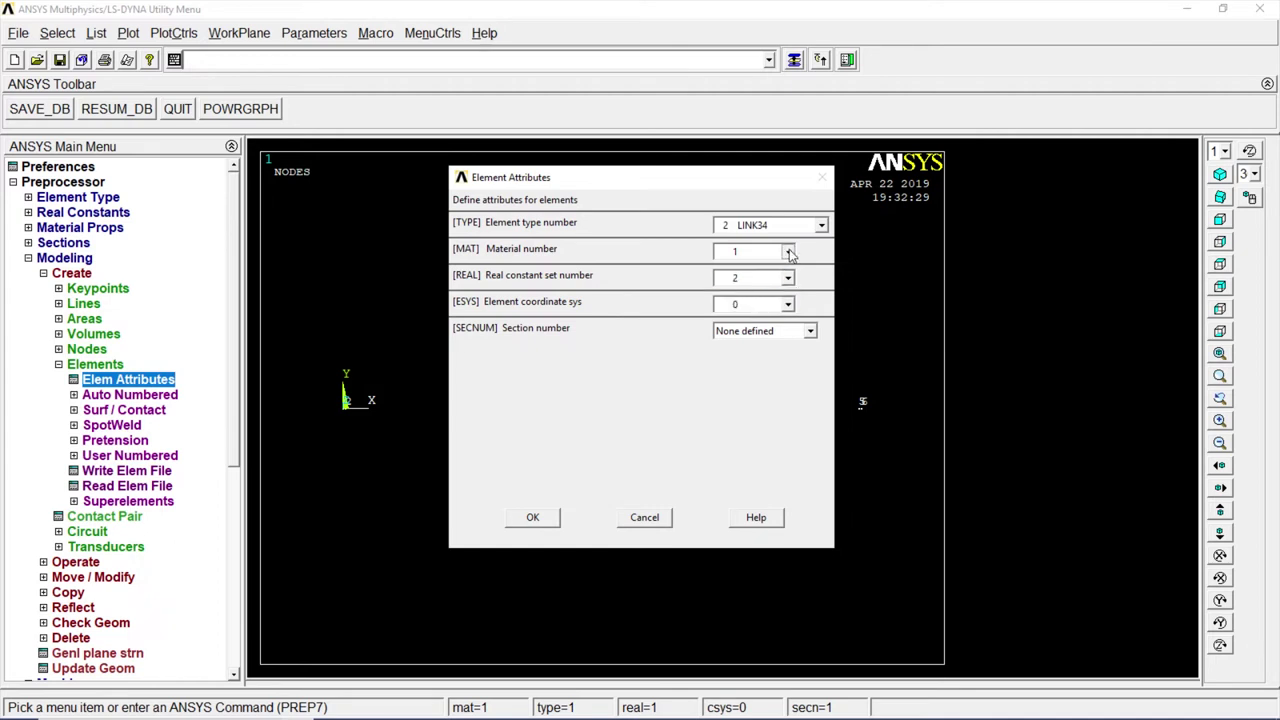
{"action": "left_click", "coordinate": [746, 307]}
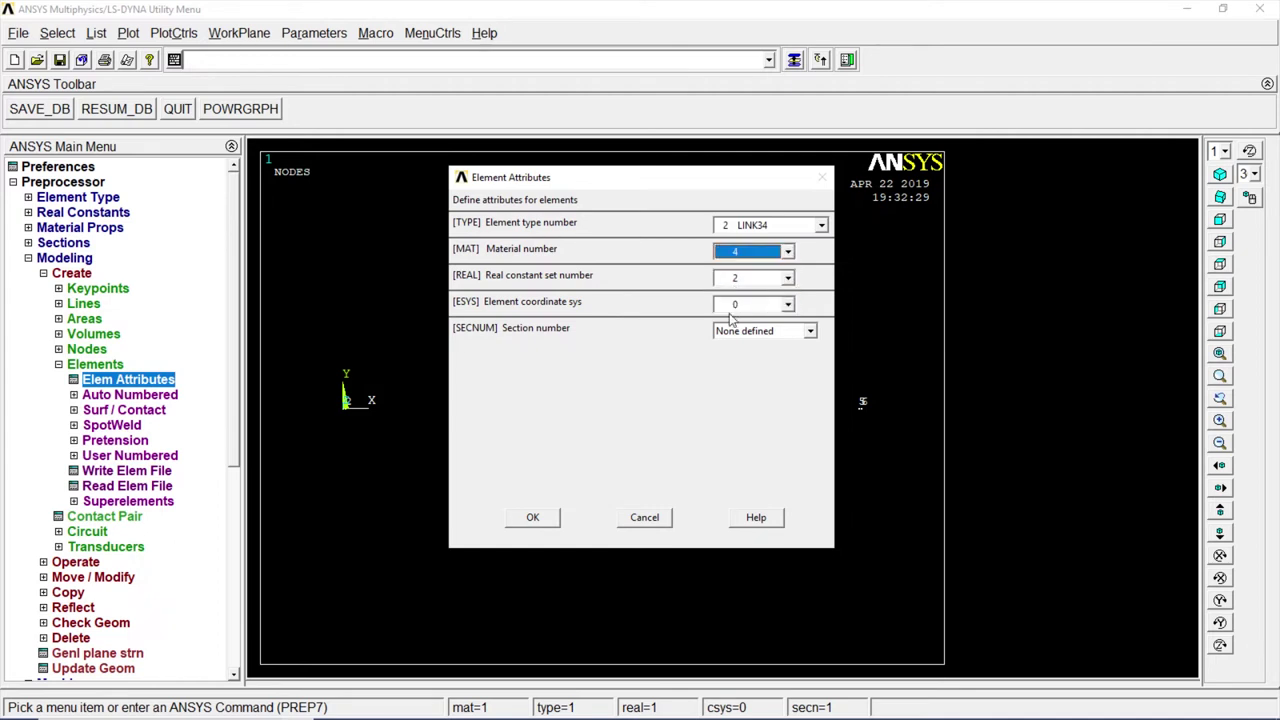
{"action": "left_click", "coordinate": [533, 518]}
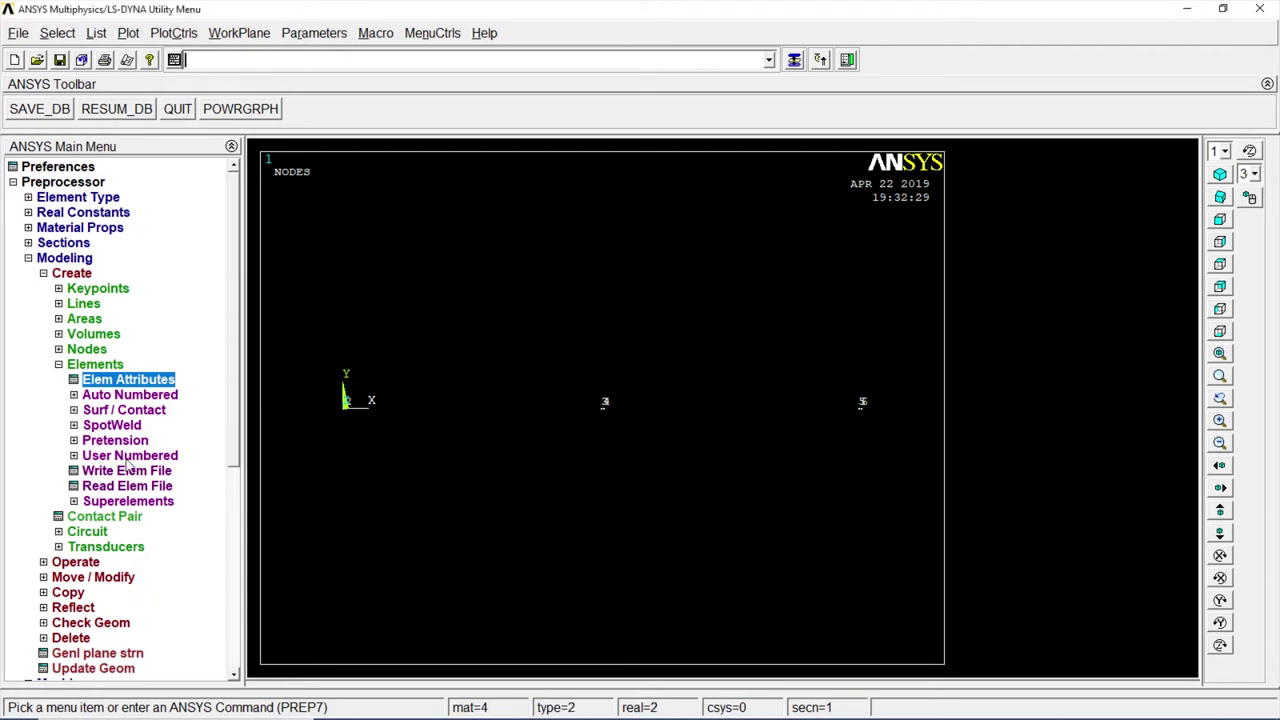
Step: Create a LINK34 element through the picked nodes
{"action": "left_click", "coordinate": [150, 395]}
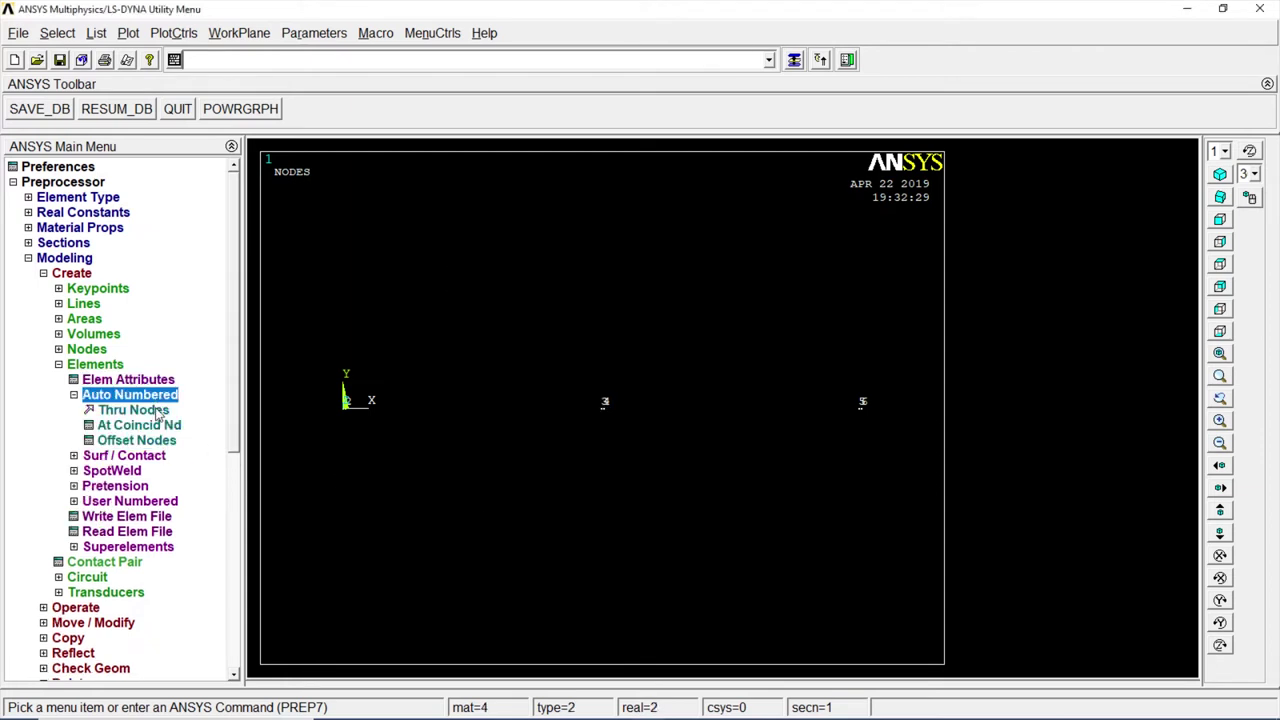
{"action": "left_click", "coordinate": [157, 411]}
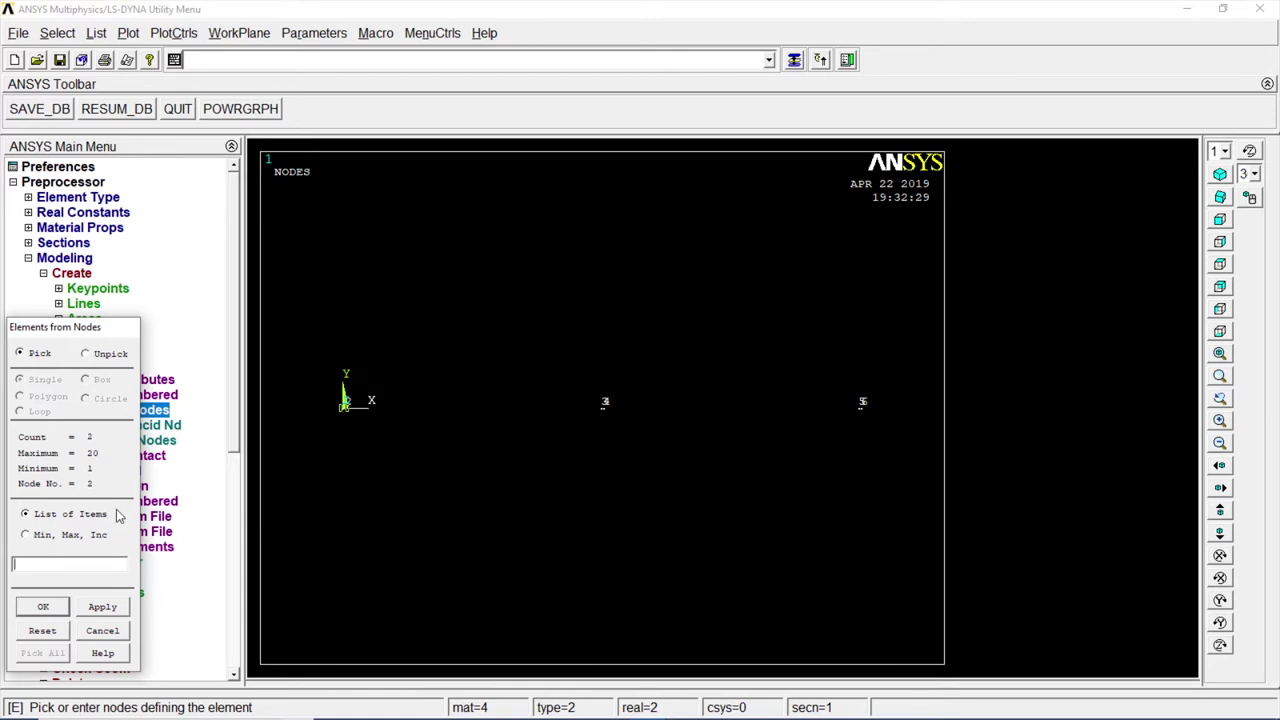
{"action": "left_click", "coordinate": [43, 606]}
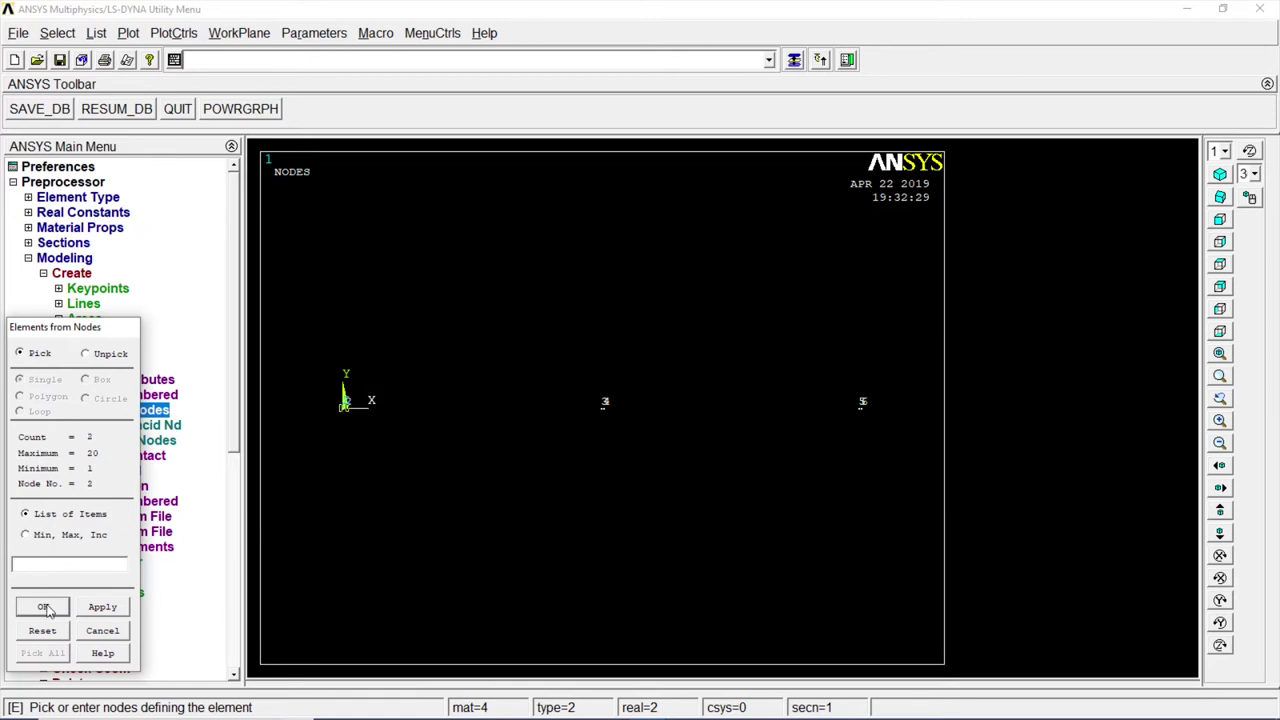
{"action": "left_click", "coordinate": [148, 382]}
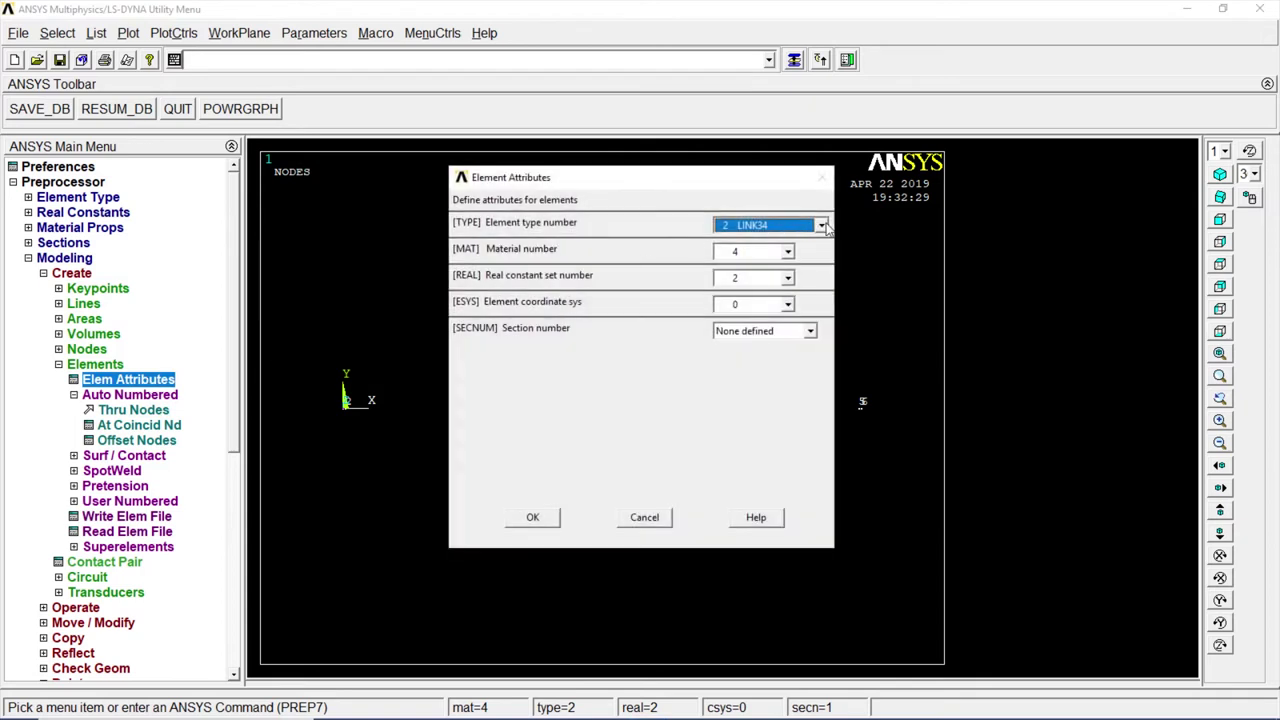
Step: Create a LINK33 element with material 1 and real set 1 joining nodes 2 and 3
{"action": "left_click", "coordinate": [743, 228]}
{"action": "left_click", "coordinate": [765, 242]}
{"action": "left_click", "coordinate": [788, 278]}
{"action": "left_click", "coordinate": [750, 300]}
{"action": "left_click", "coordinate": [788, 251]}
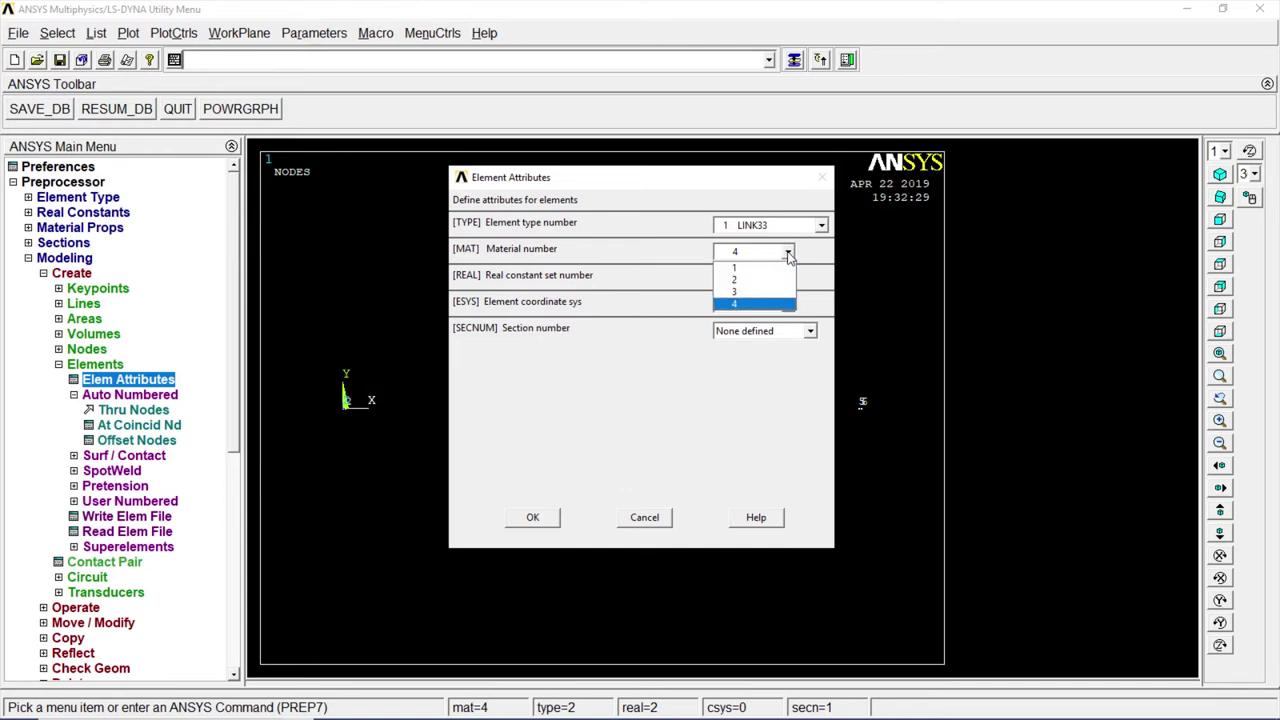
{"action": "left_click", "coordinate": [736, 270]}
{"action": "left_click", "coordinate": [536, 515]}
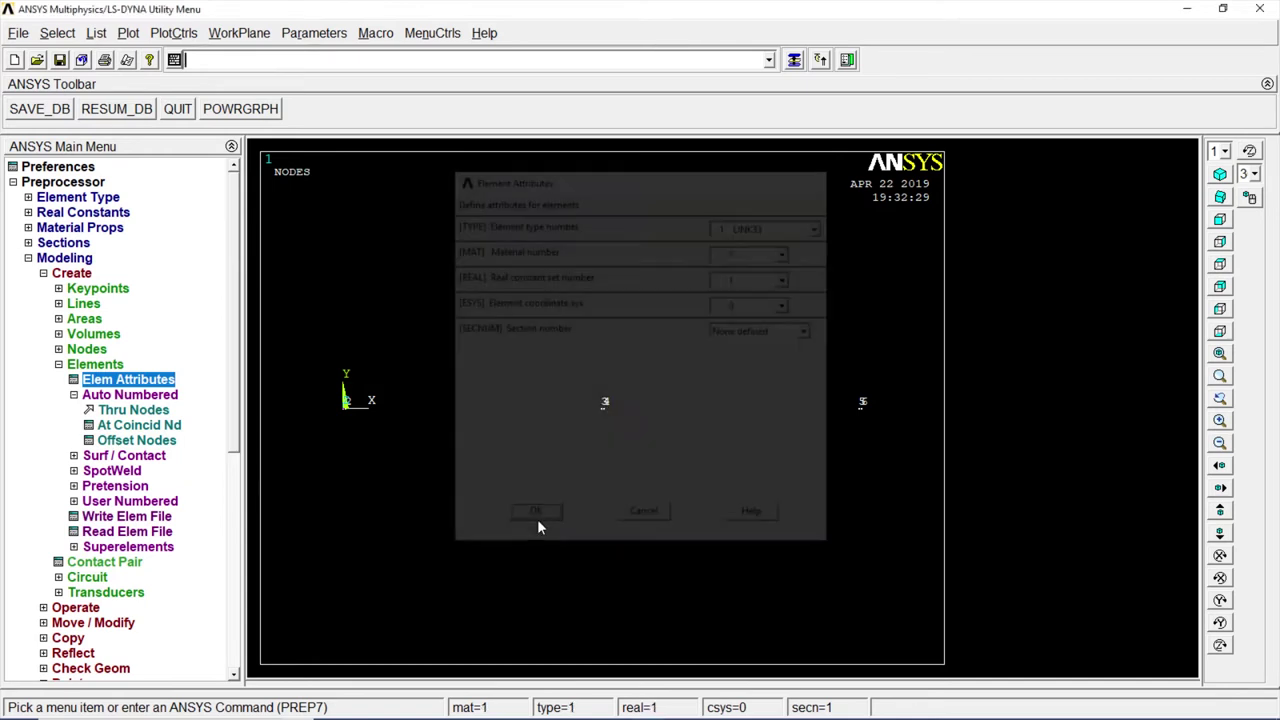
{"action": "left_click", "coordinate": [134, 410]}
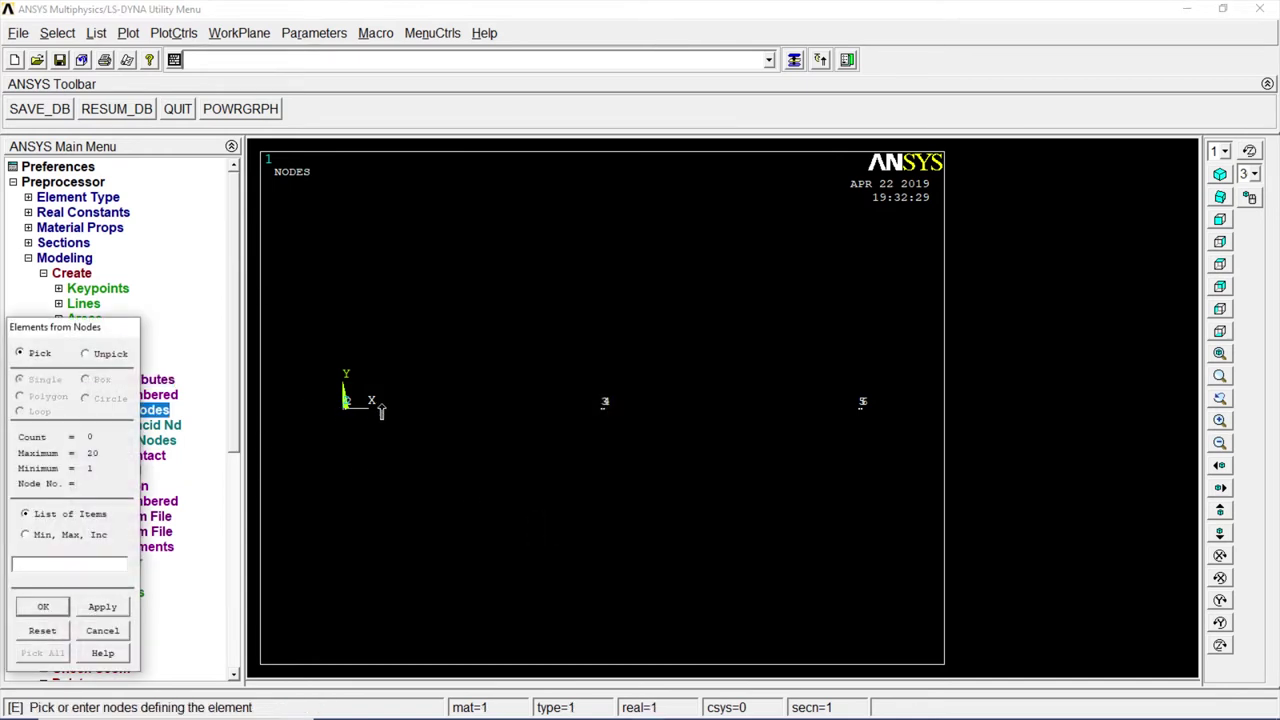
{"action": "left_click", "coordinate": [573, 404]}
{"action": "left_click", "coordinate": [36, 607]}
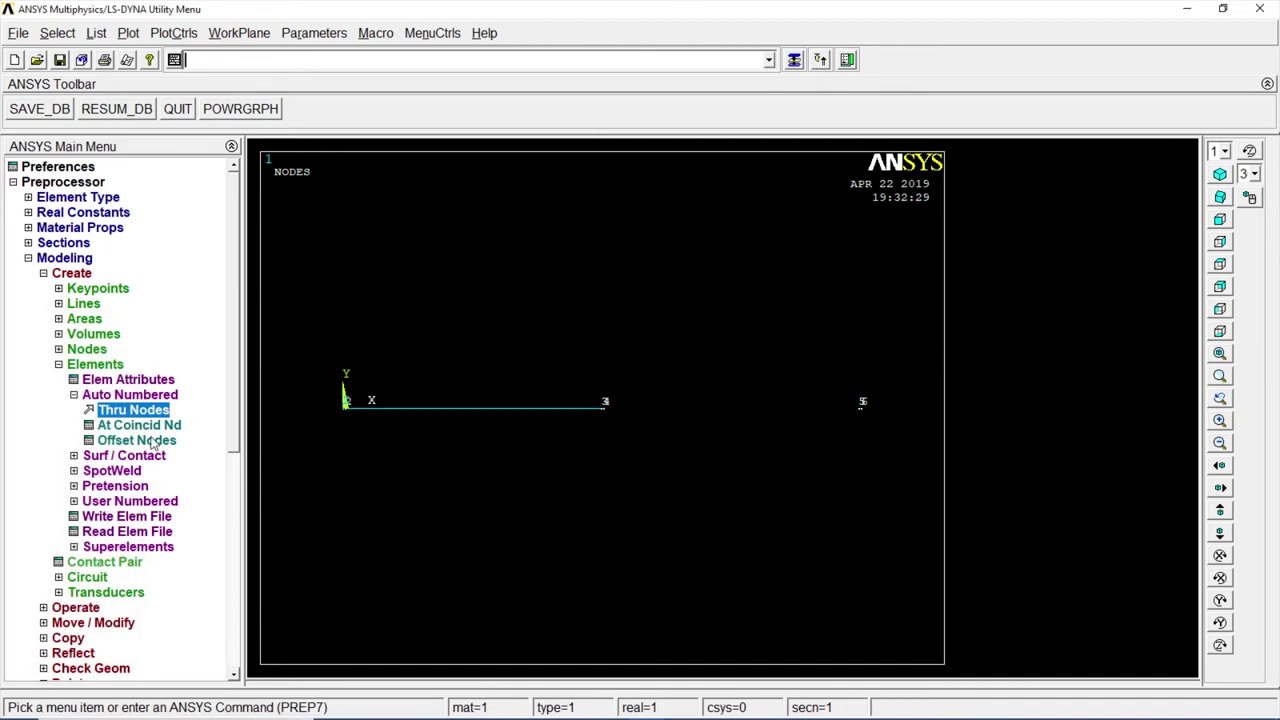
Step: Create the next LINK33 element through node 3 using material 2
{"action": "left_click", "coordinate": [150, 380]}
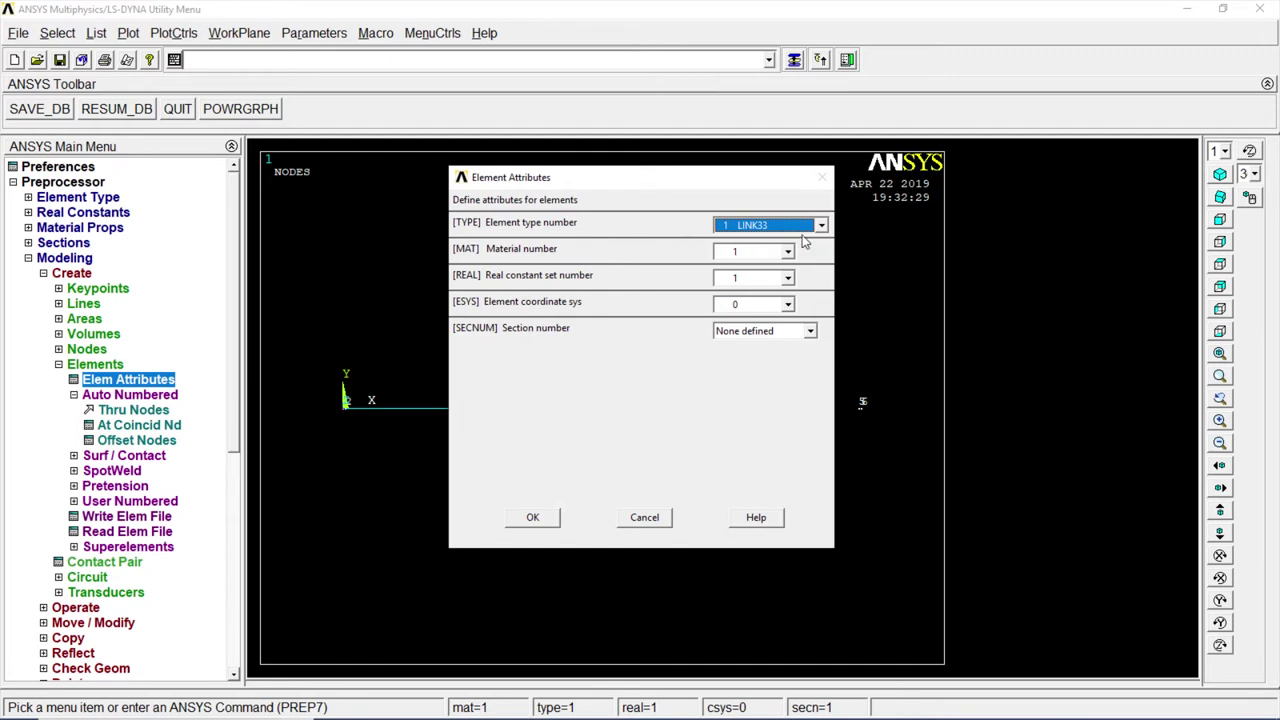
{"action": "left_click", "coordinate": [788, 251]}
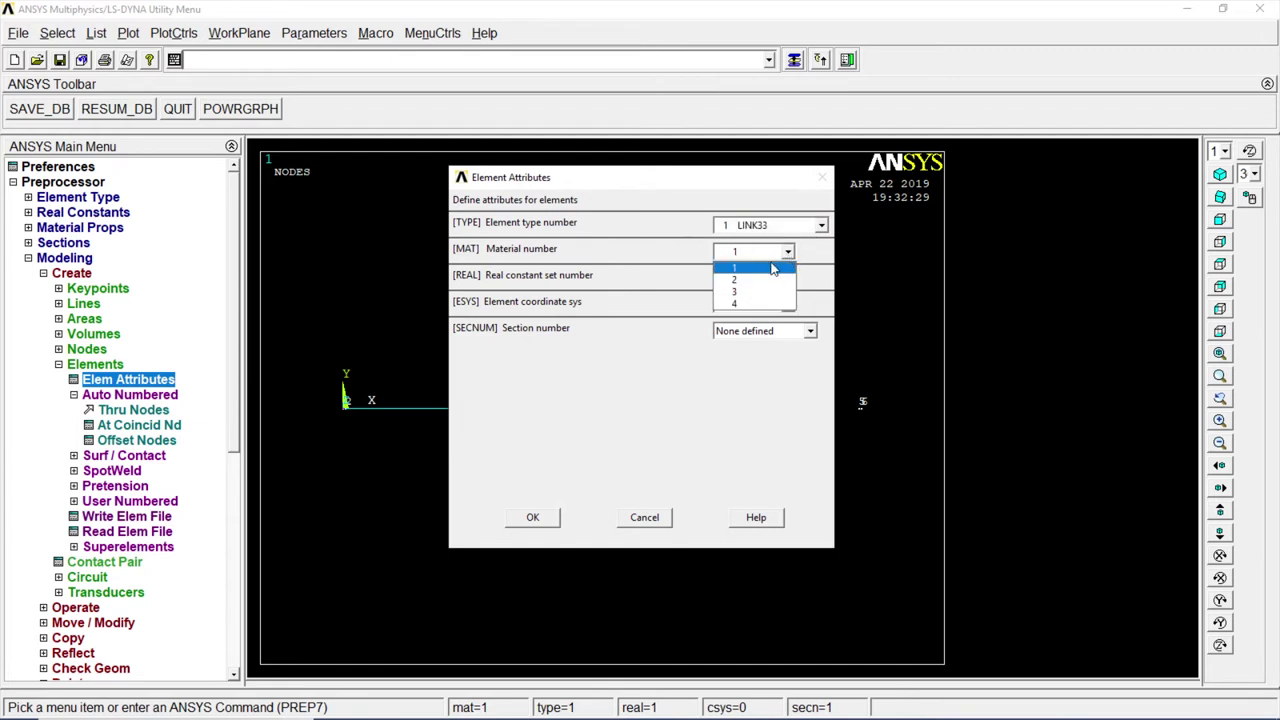
{"action": "left_click", "coordinate": [755, 280]}
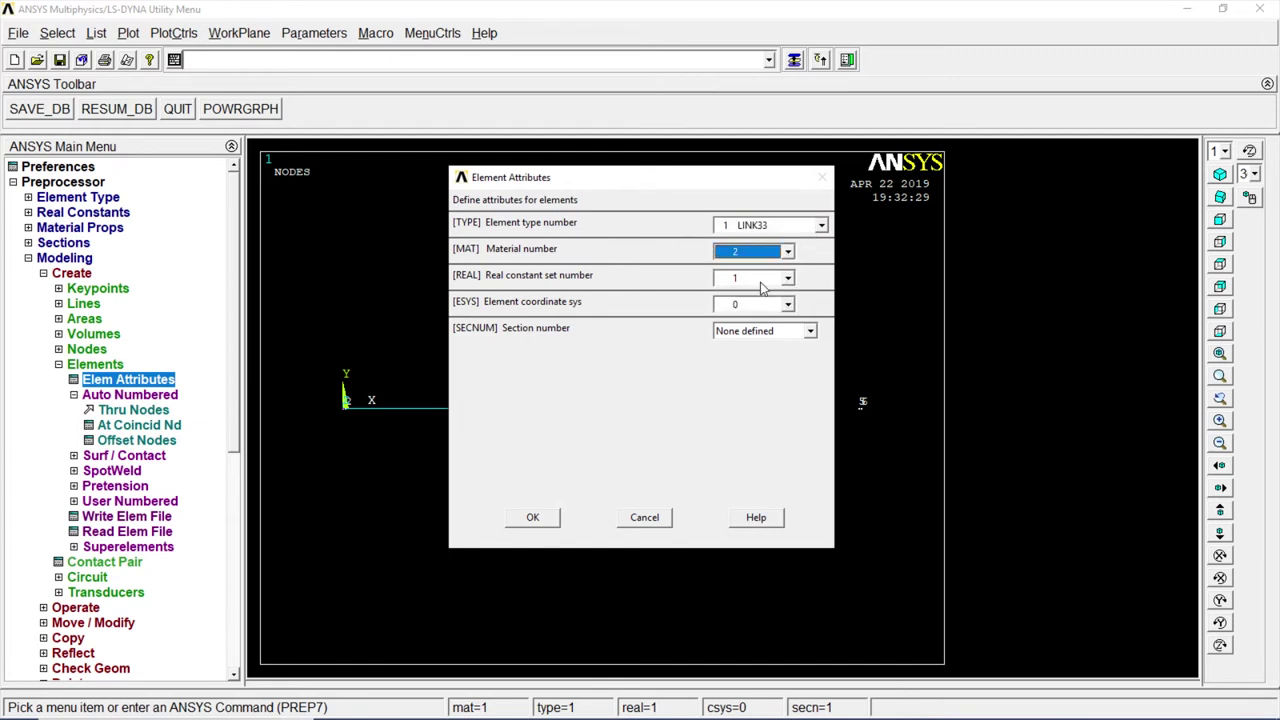
{"action": "left_click", "coordinate": [535, 517]}
{"action": "left_click", "coordinate": [160, 414]}
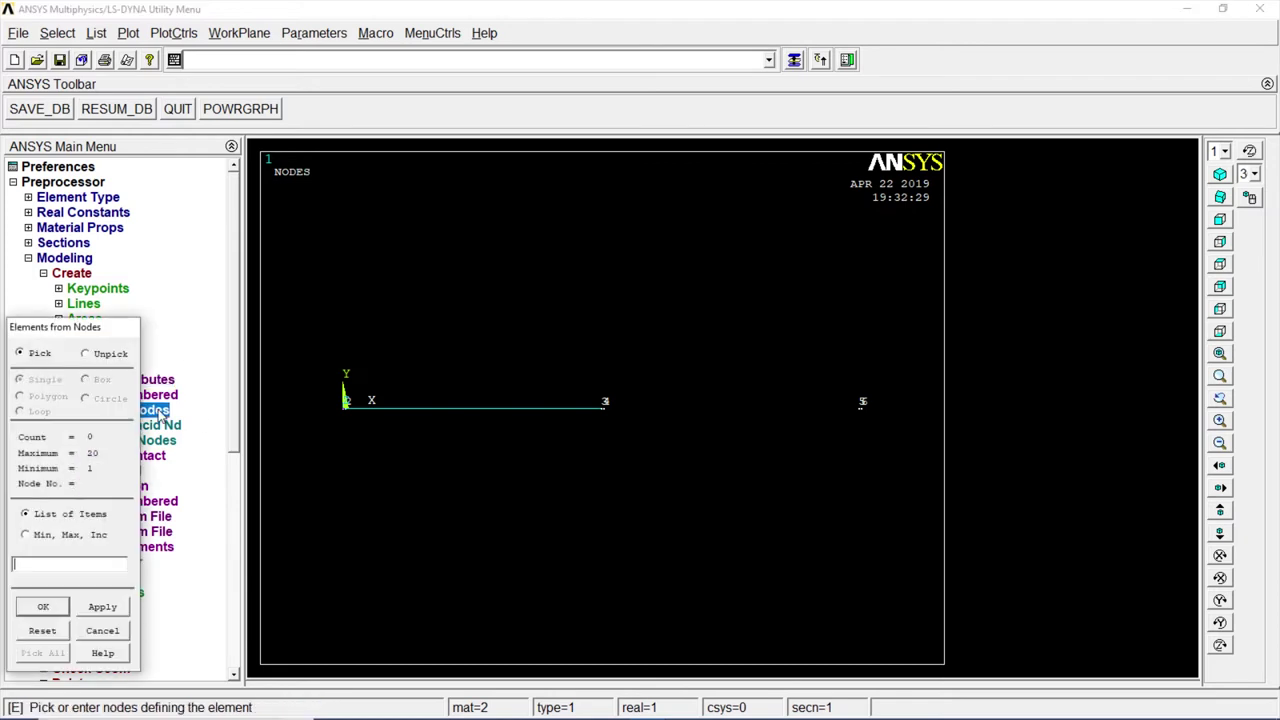
{"action": "left_click", "coordinate": [580, 408]}
{"action": "left_click", "coordinate": [43, 607]}
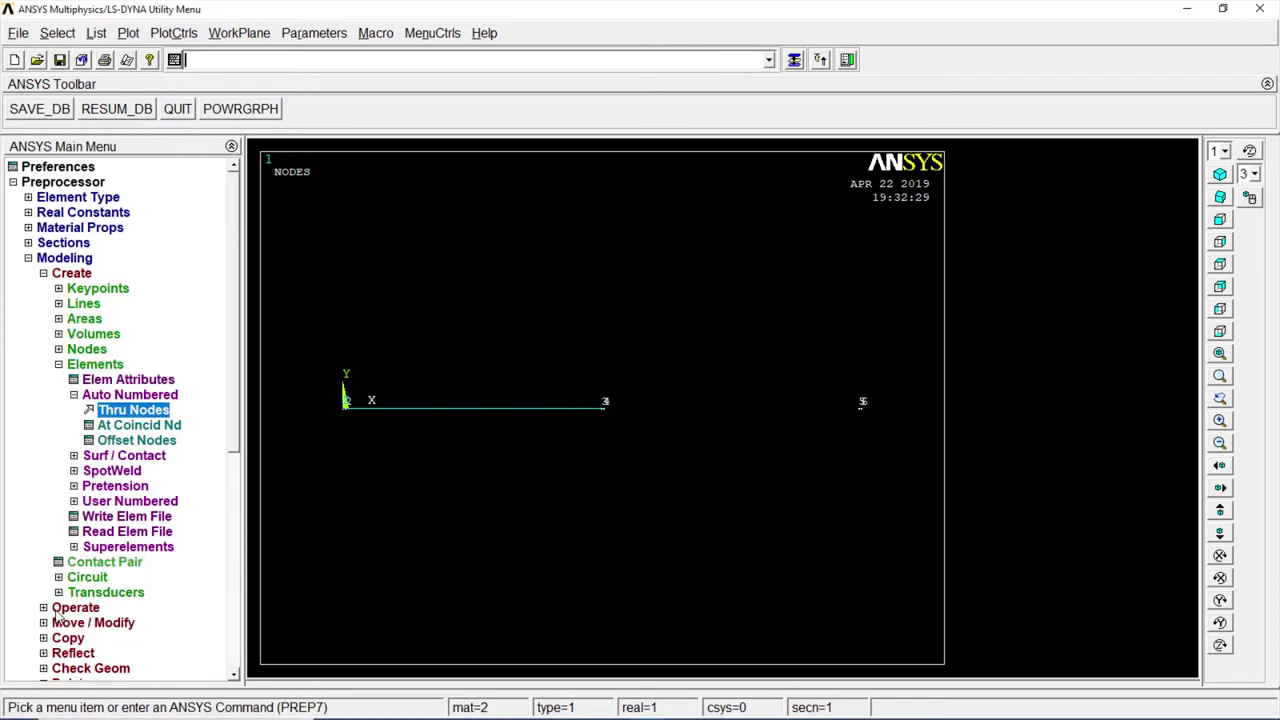
Step: Create a material 3 LINK33 element from node 4 to node 5
{"action": "left_click", "coordinate": [141, 382]}
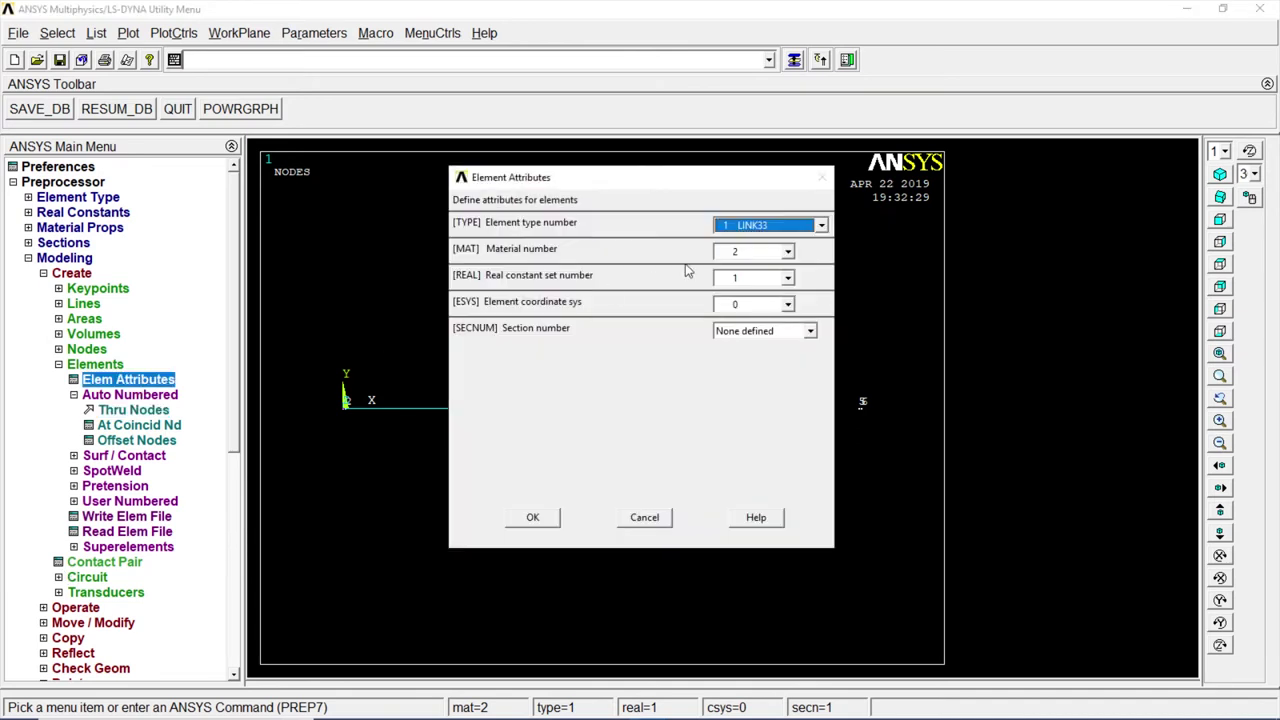
{"action": "left_click", "coordinate": [788, 252]}
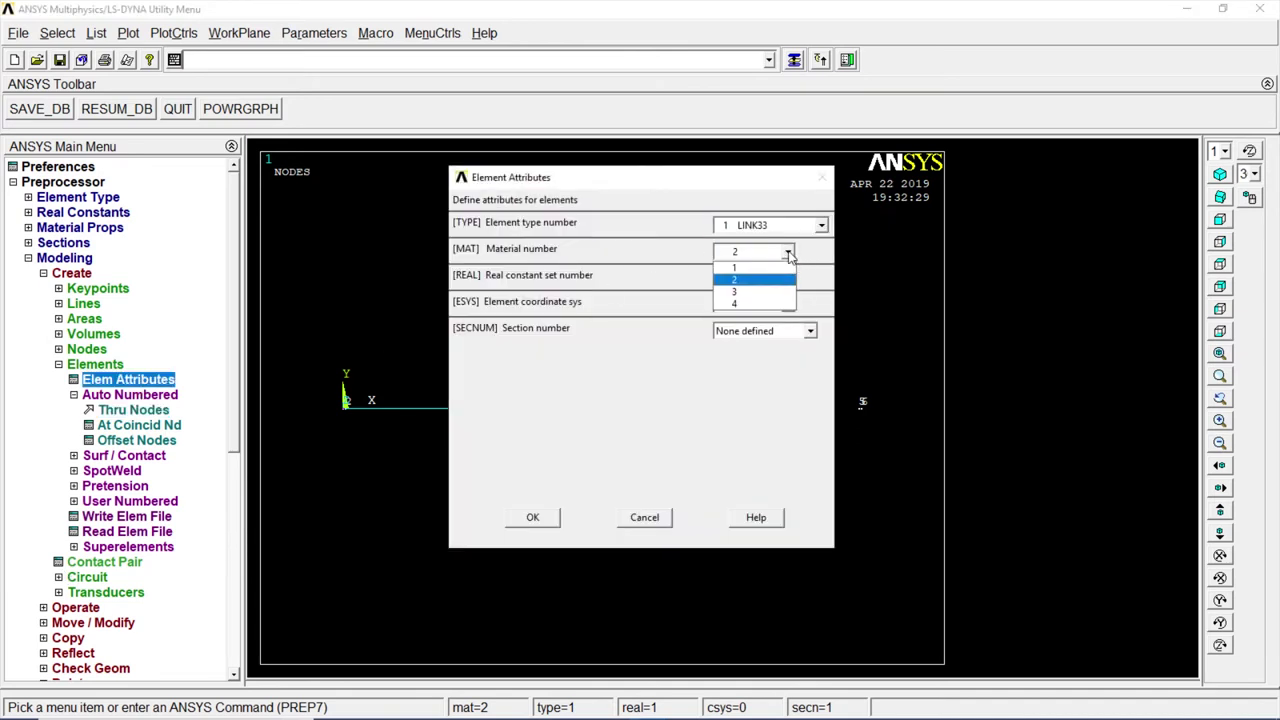
{"action": "left_click", "coordinate": [776, 294]}
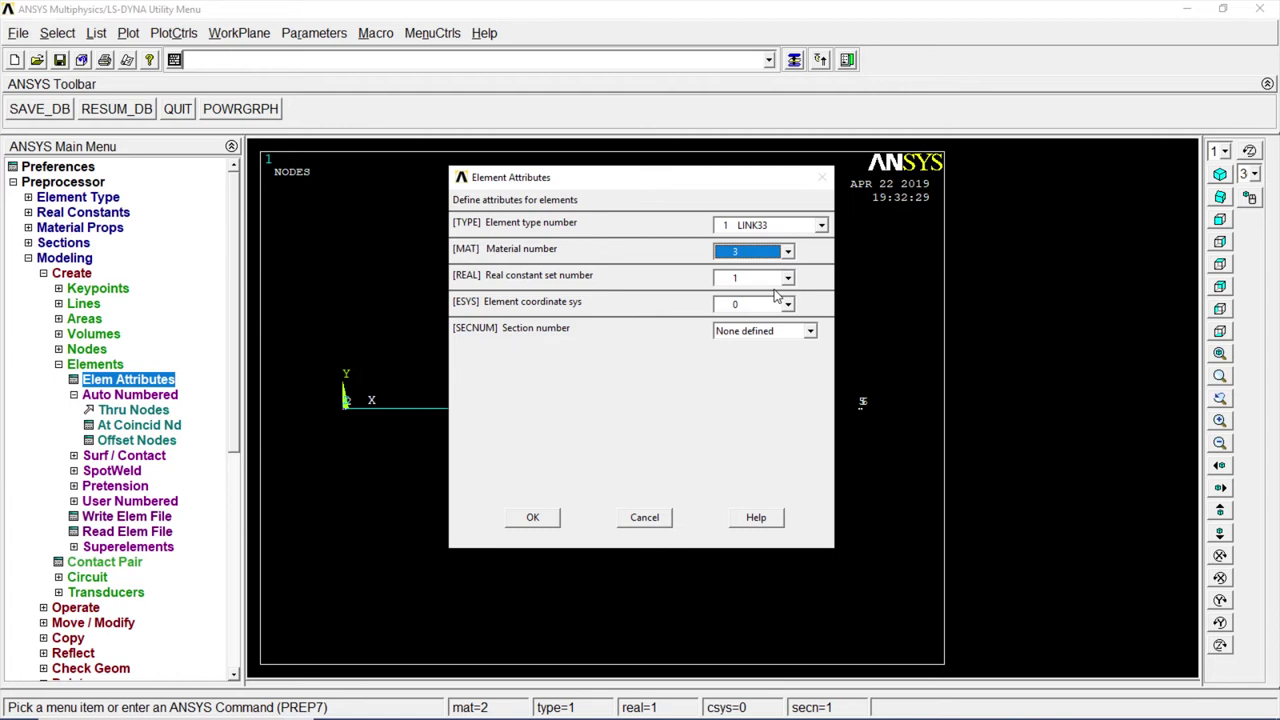
{"action": "left_click", "coordinate": [544, 518]}
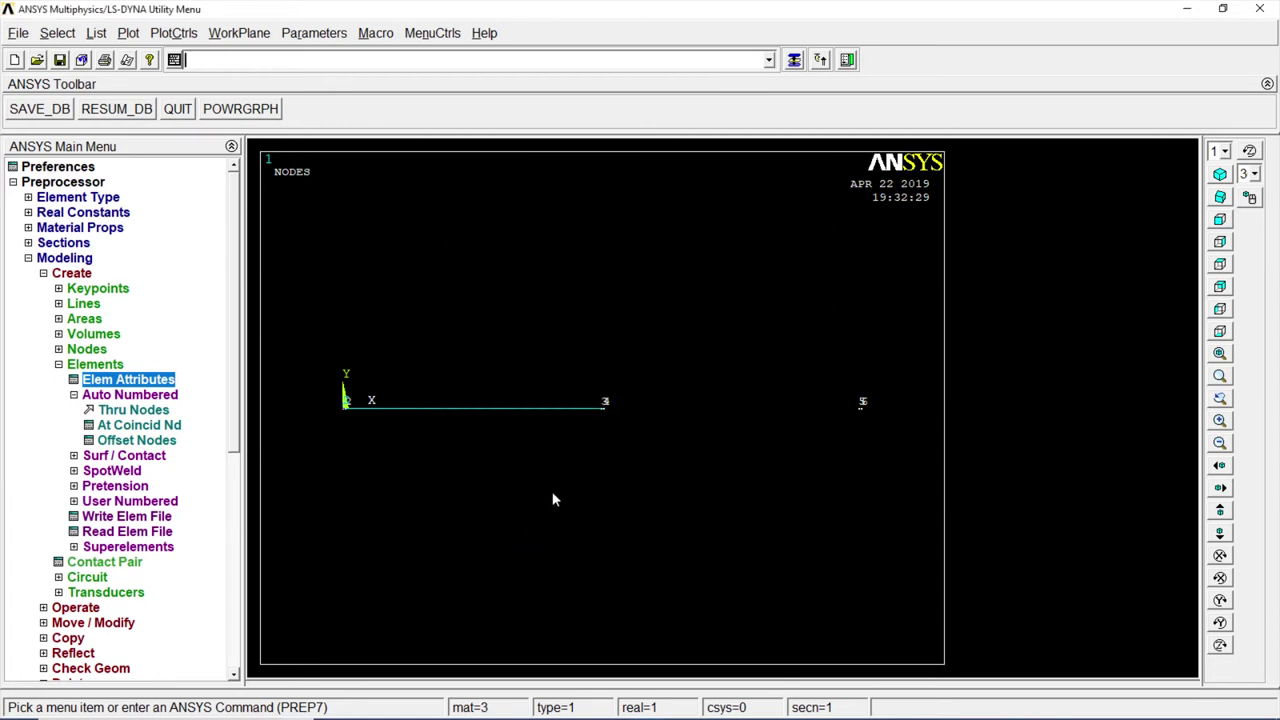
{"action": "left_click", "coordinate": [166, 410]}
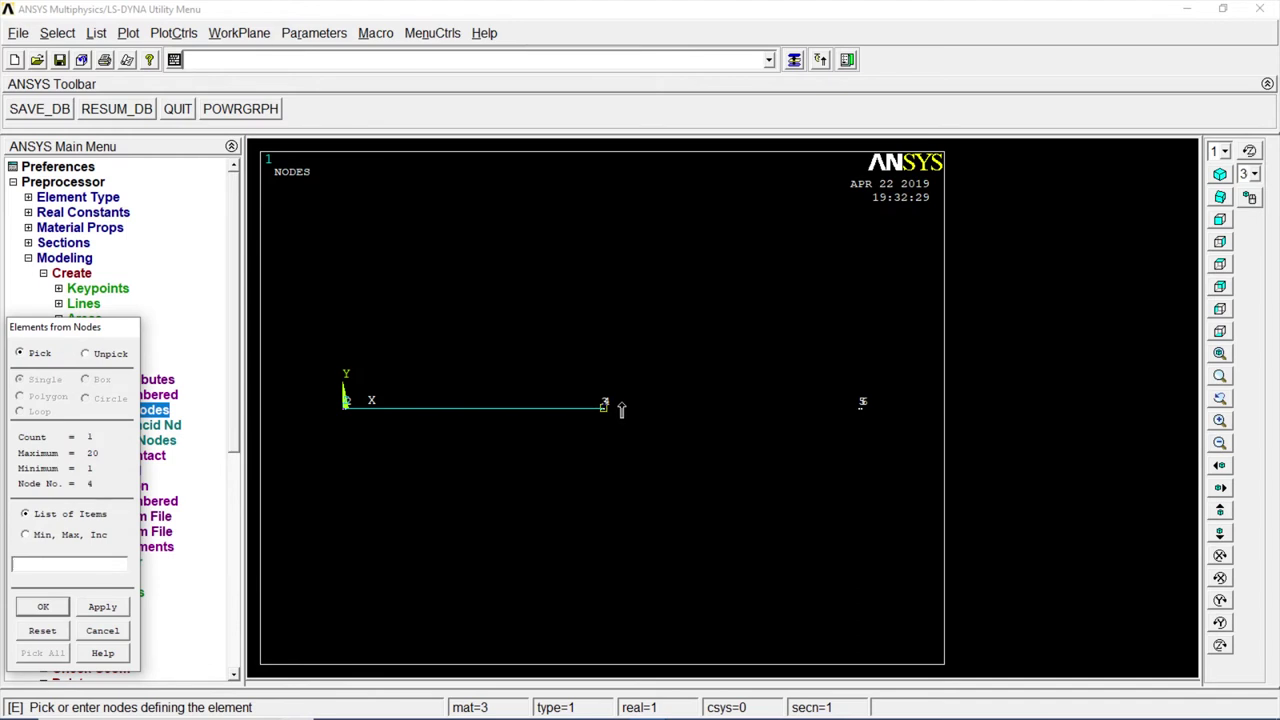
{"action": "left_click", "coordinate": [838, 413]}
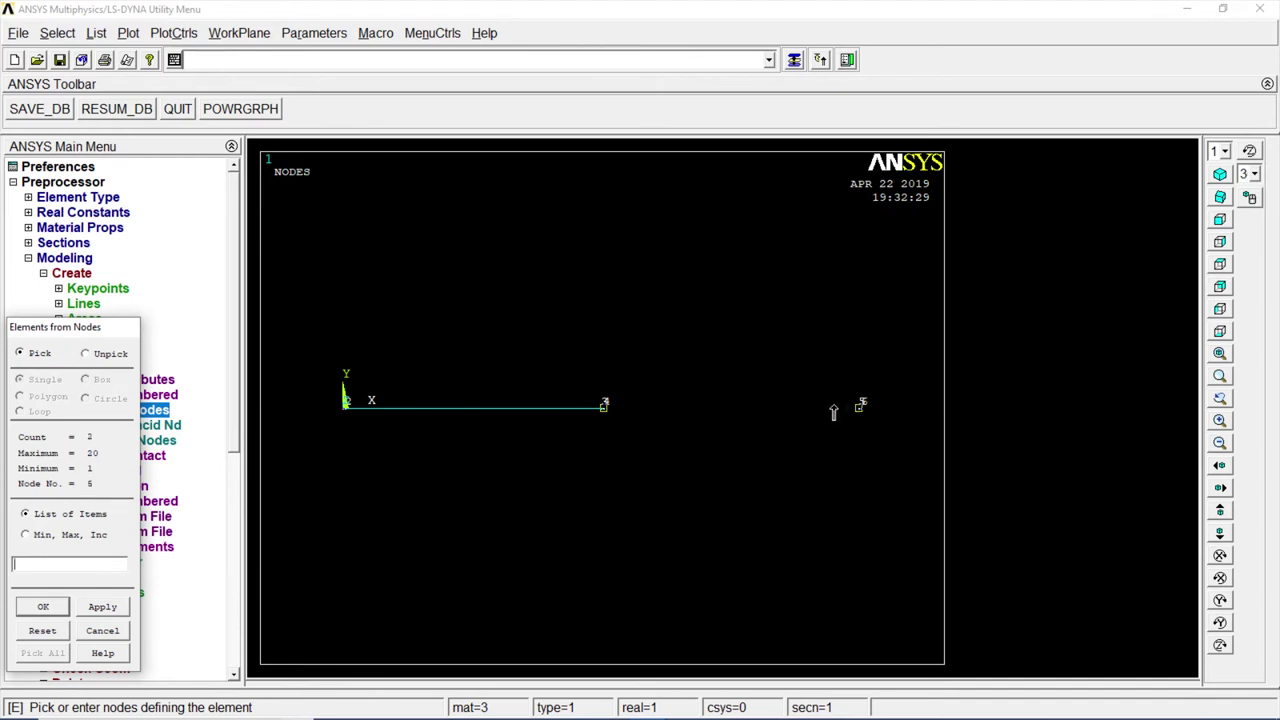
{"action": "left_click", "coordinate": [43, 607]}
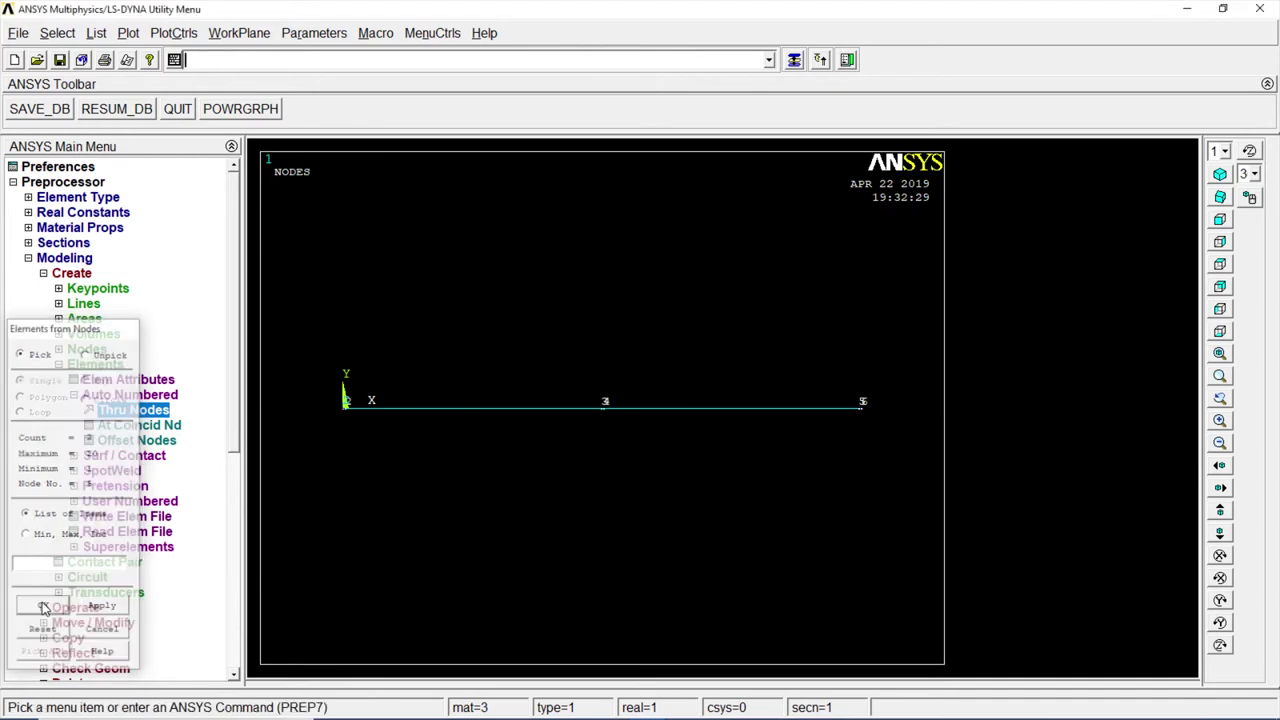
Step: Create the LINK34 convection element with material 4 and real set 2 at the right end
{"action": "left_click", "coordinate": [165, 384]}
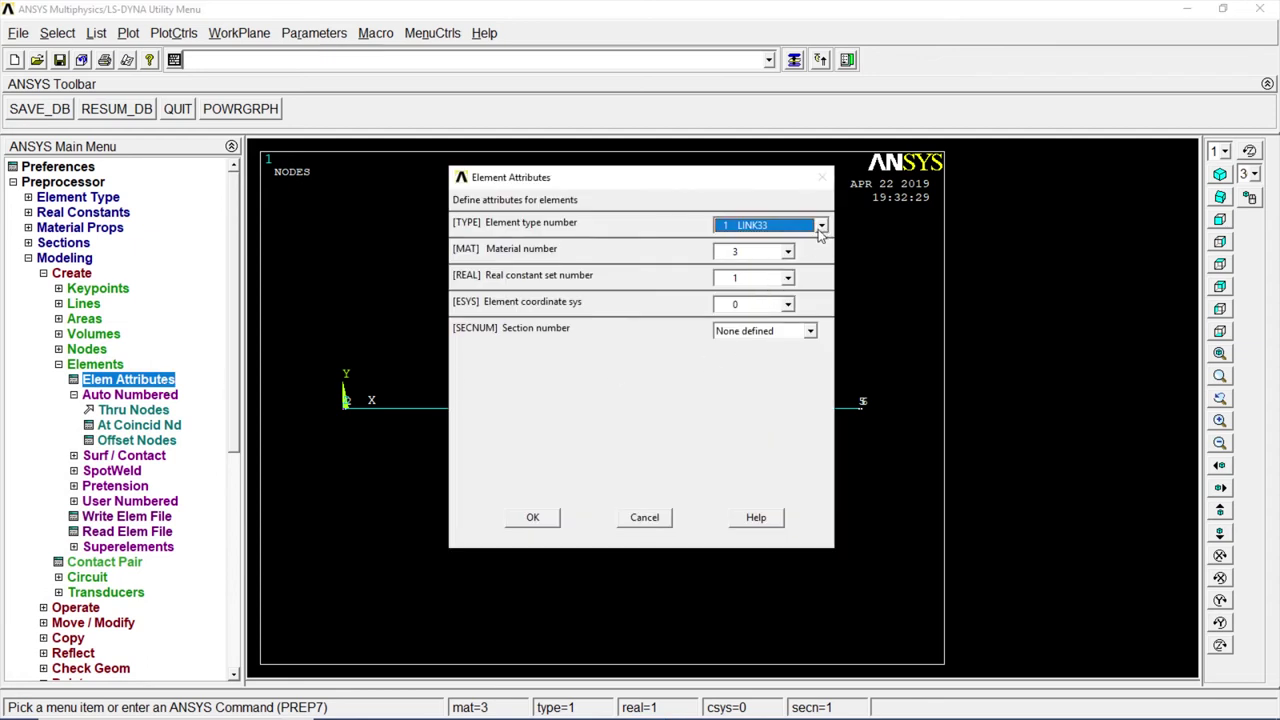
{"action": "left_click", "coordinate": [821, 226]}
{"action": "left_click", "coordinate": [770, 256]}
{"action": "left_click", "coordinate": [789, 280]}
{"action": "left_click", "coordinate": [755, 305]}
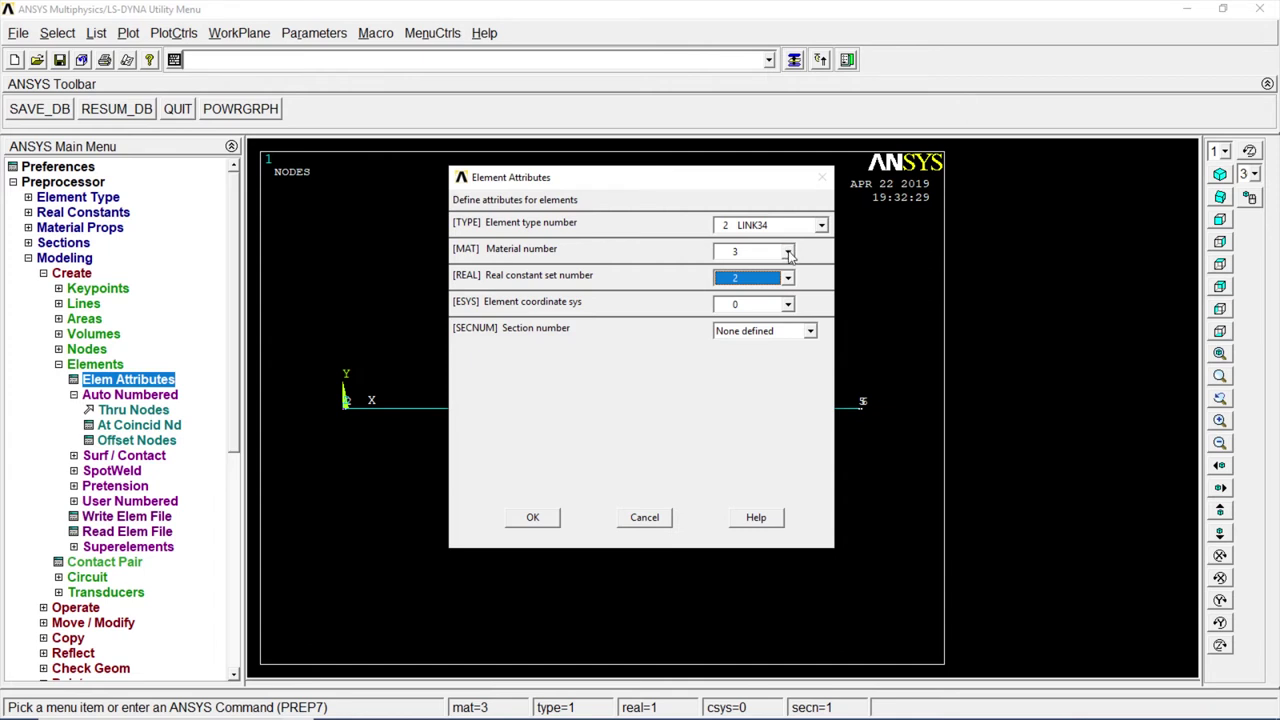
{"action": "left_click", "coordinate": [788, 252]}
{"action": "left_click", "coordinate": [757, 303]}
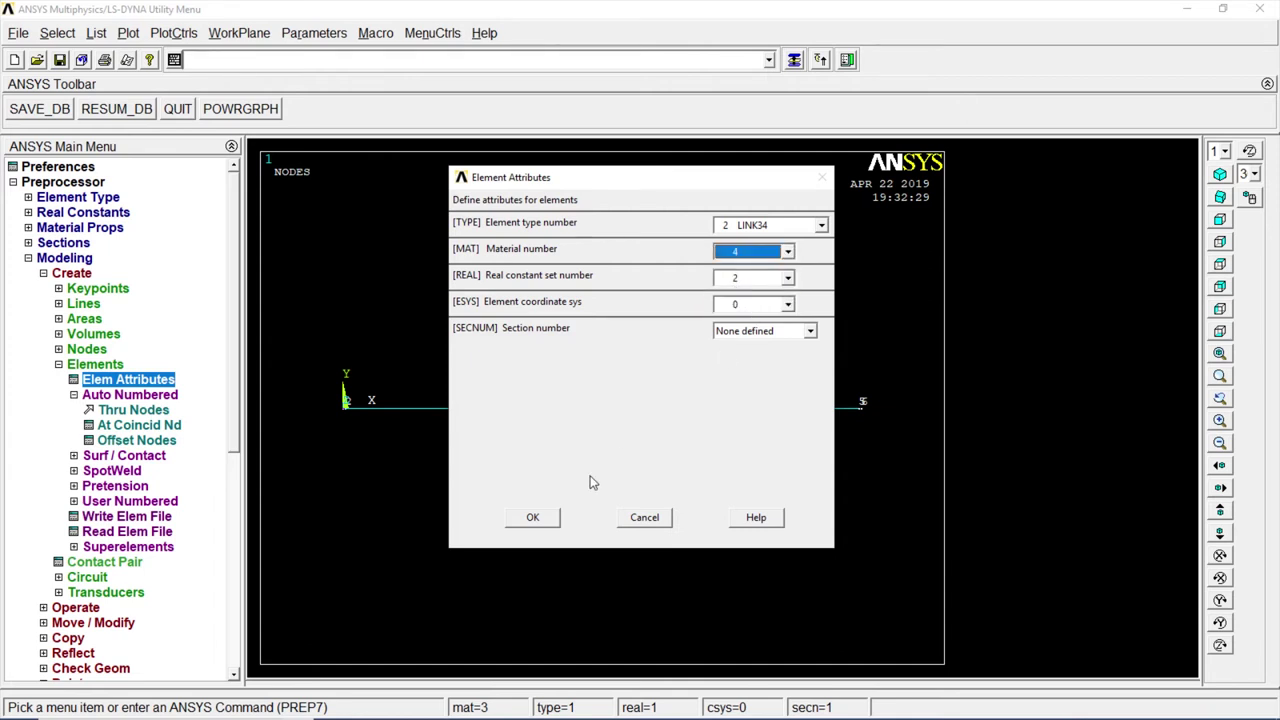
{"action": "left_click", "coordinate": [546, 517]}
{"action": "left_click", "coordinate": [131, 410]}
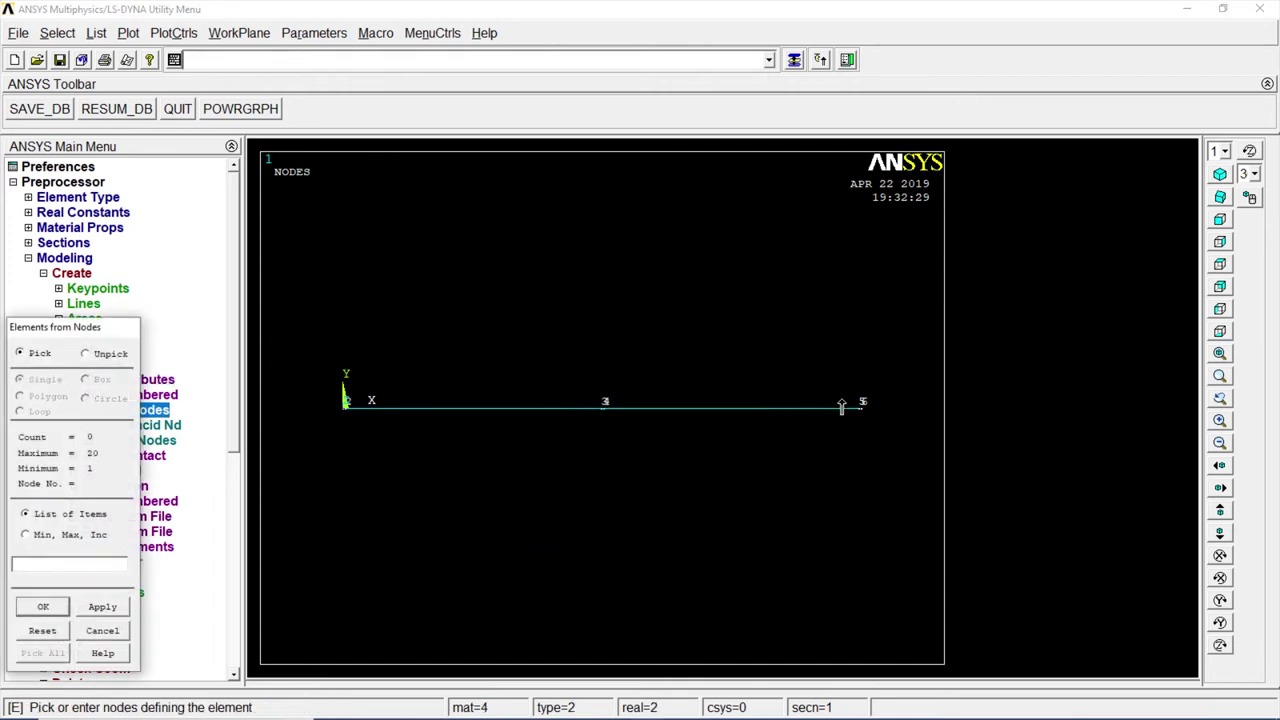
{"action": "left_click", "coordinate": [60, 607]}
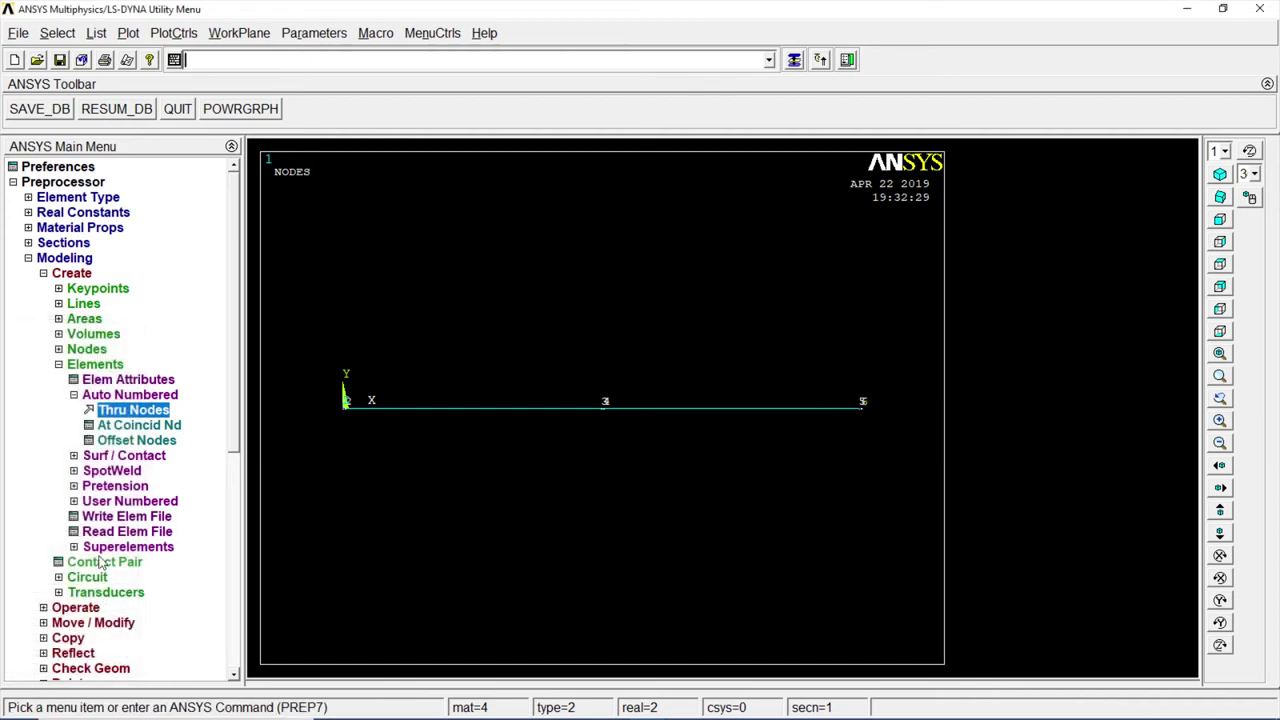
{"action": "left_click", "coordinate": [86, 262]}
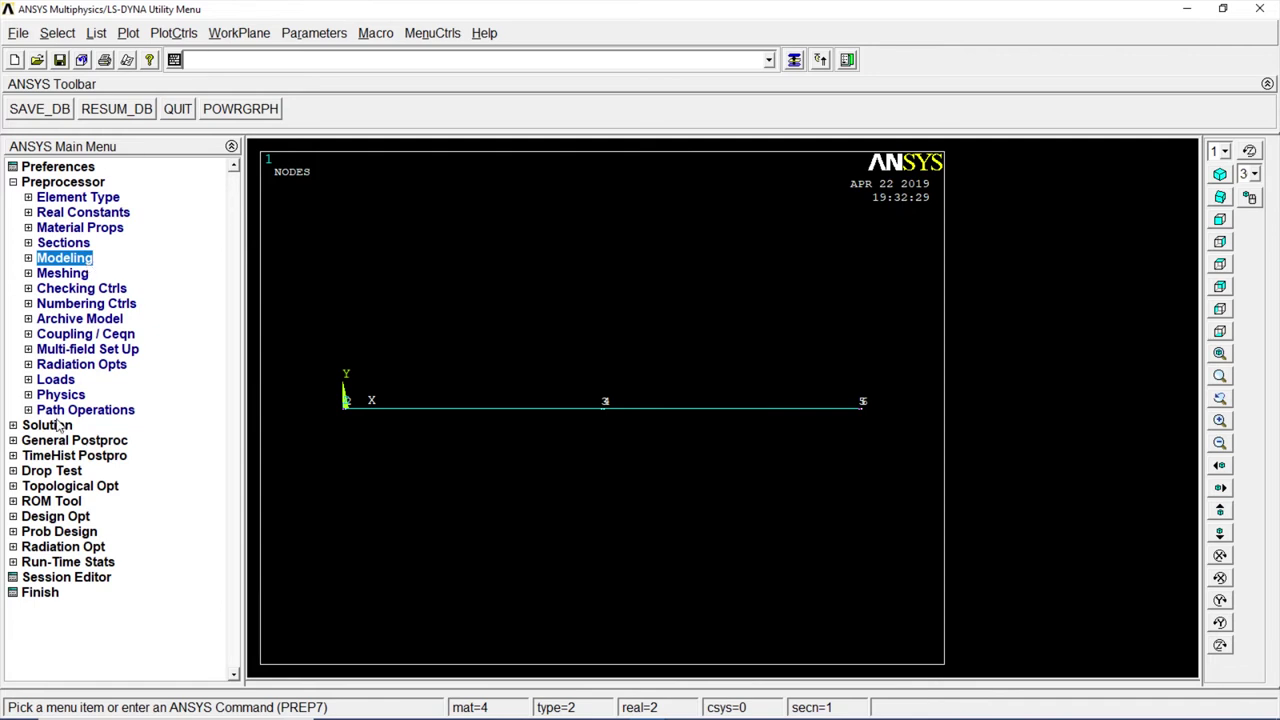
Step: Start a new steady-state analysis
{"action": "left_click", "coordinate": [57, 426]}
{"action": "left_click", "coordinate": [113, 214]}
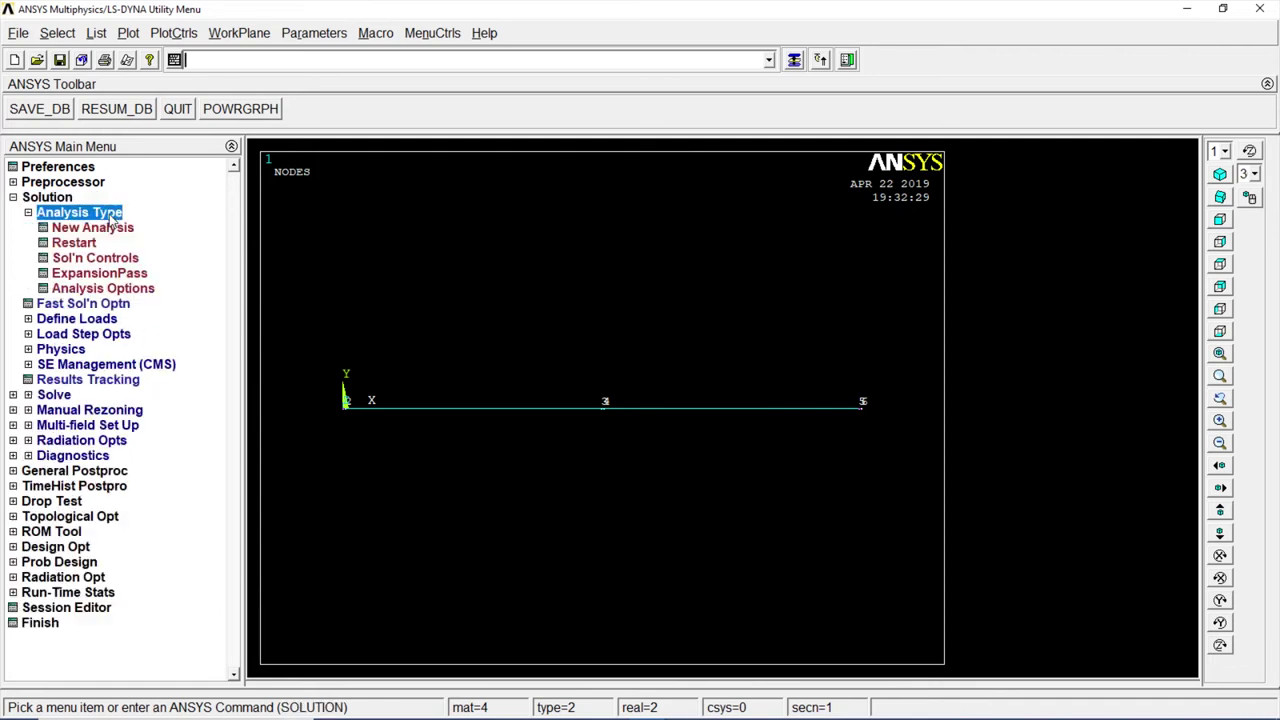
{"action": "left_click", "coordinate": [112, 228]}
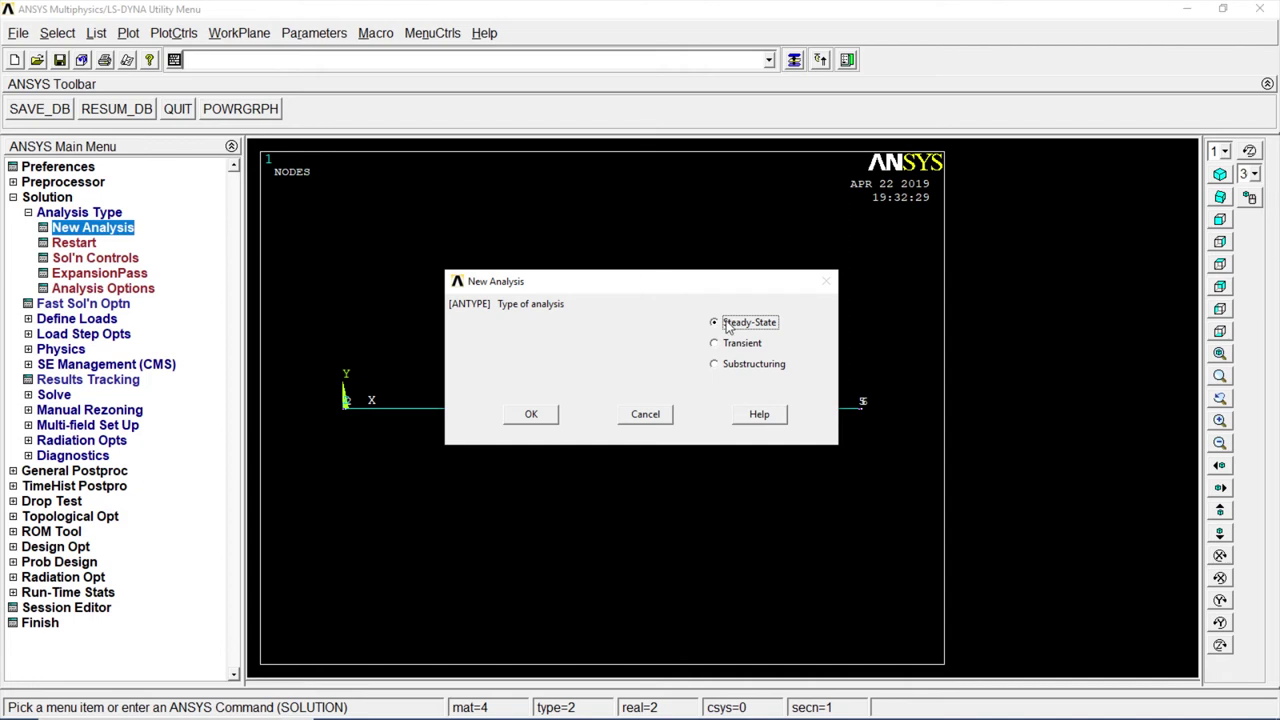
{"action": "left_click", "coordinate": [546, 416]}
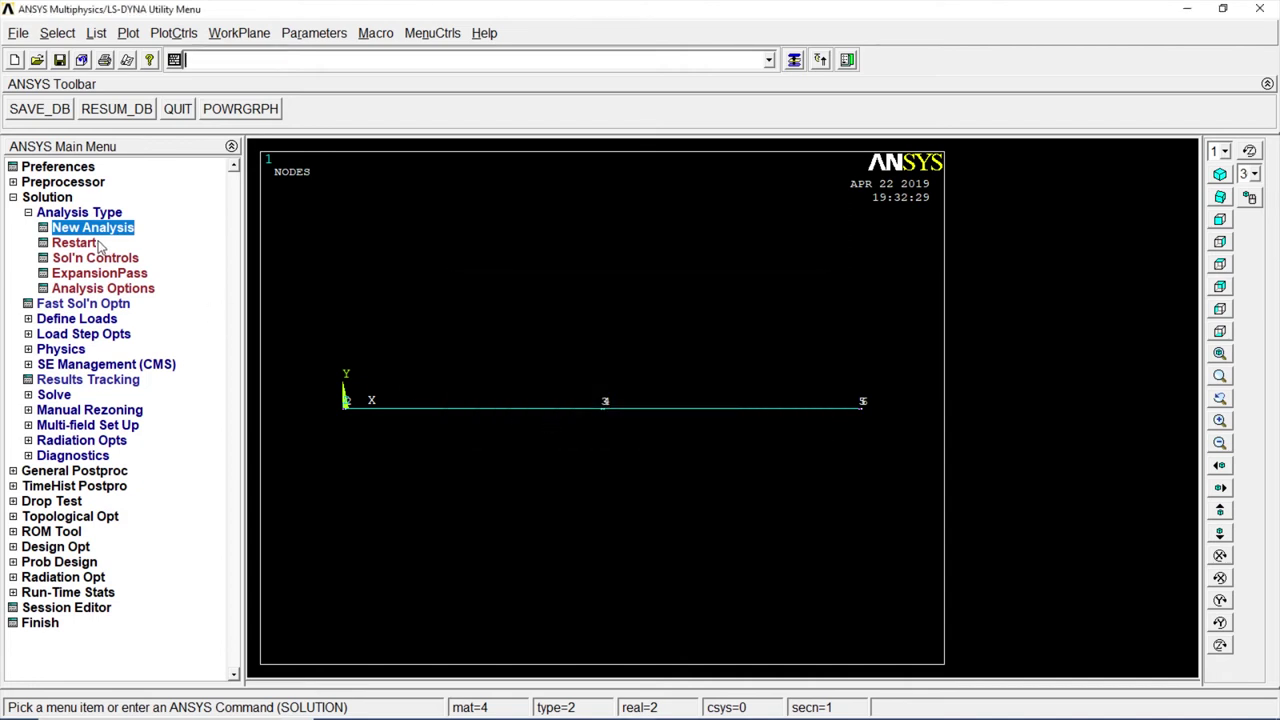
Step: Expand Define Loads > Apply > Thermal > Temperature load options
{"action": "left_click", "coordinate": [86, 320]}
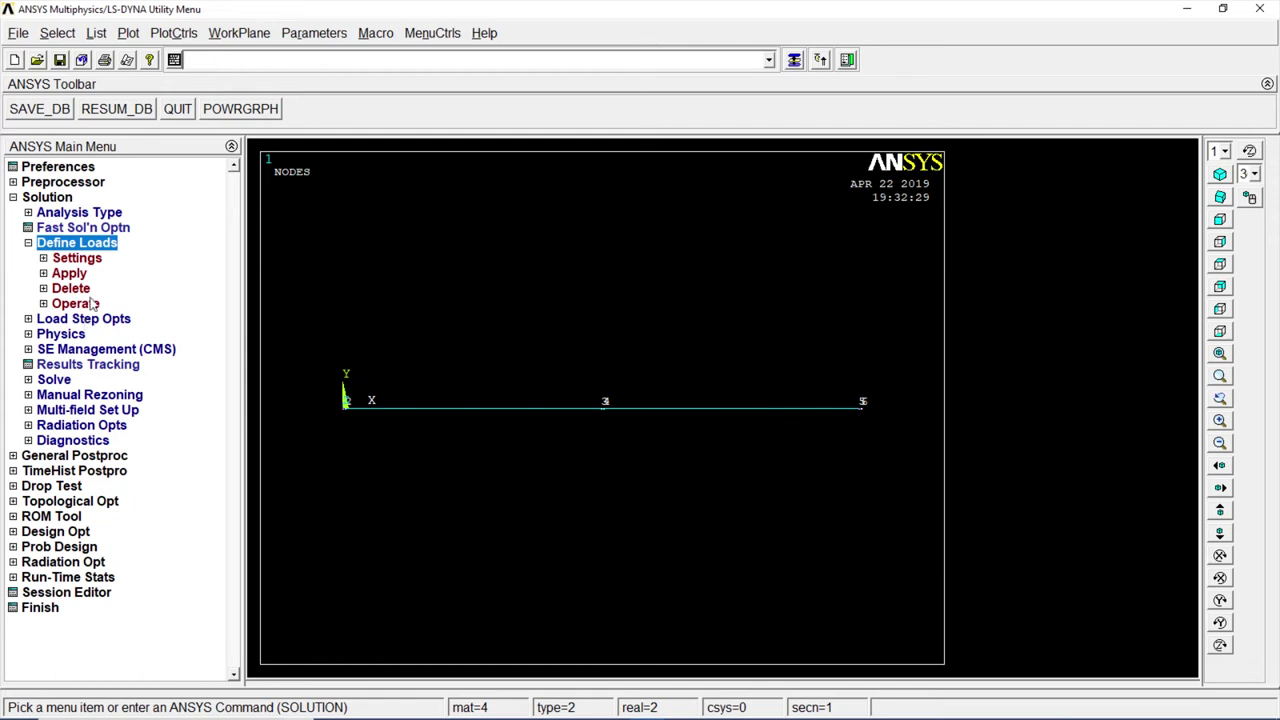
{"action": "left_click", "coordinate": [80, 274]}
{"action": "left_click", "coordinate": [92, 289]}
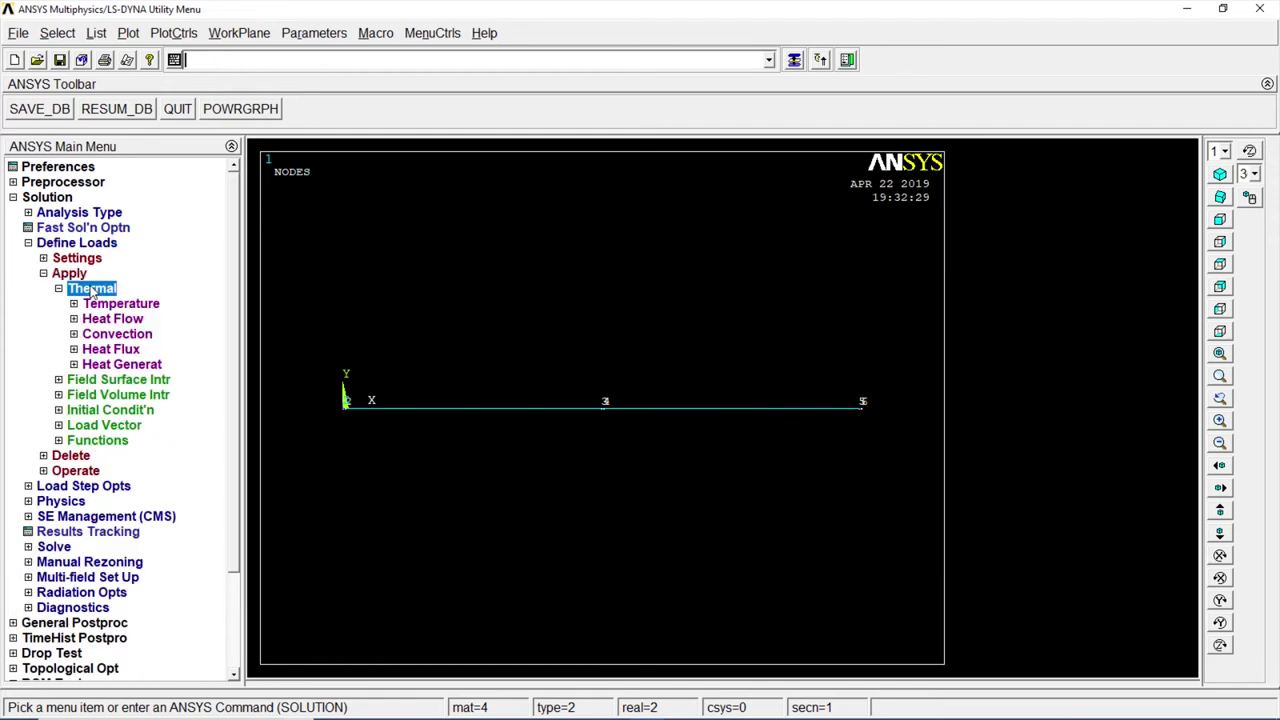
{"action": "left_click", "coordinate": [103, 305]}
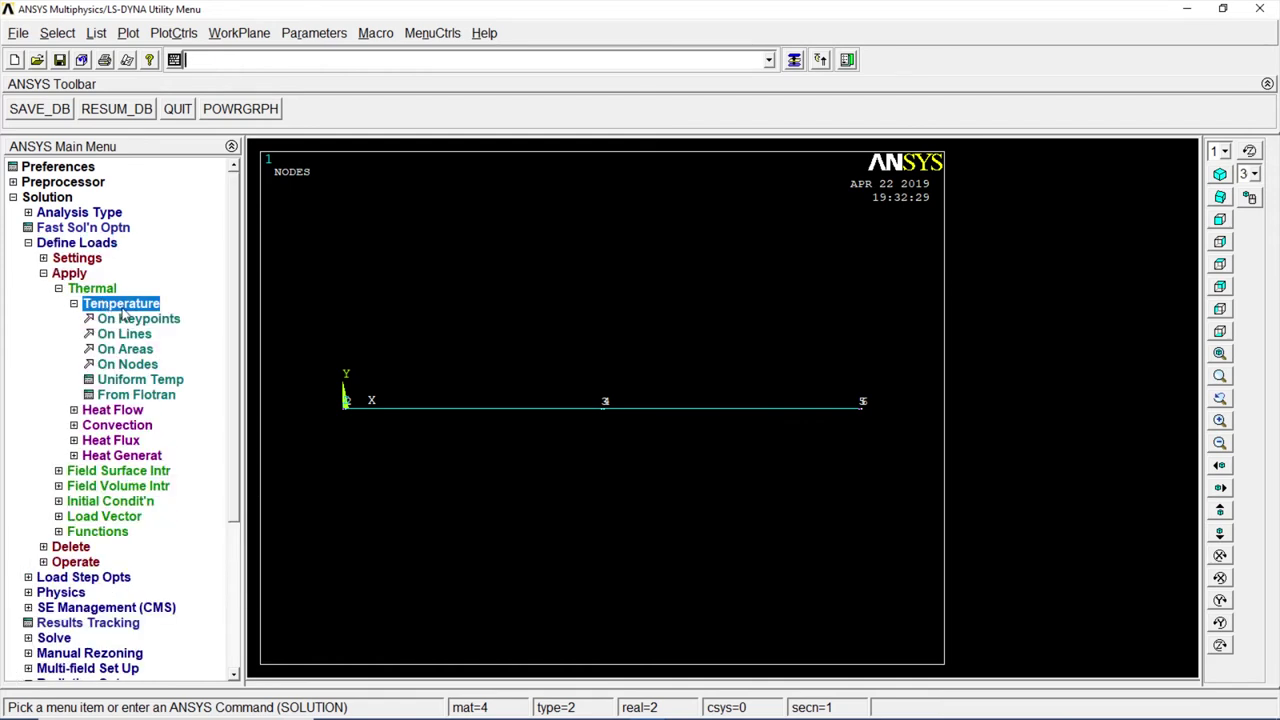
Step: Apply a fixed temperature of 820 to the wall's first node
{"action": "left_click", "coordinate": [128, 365]}
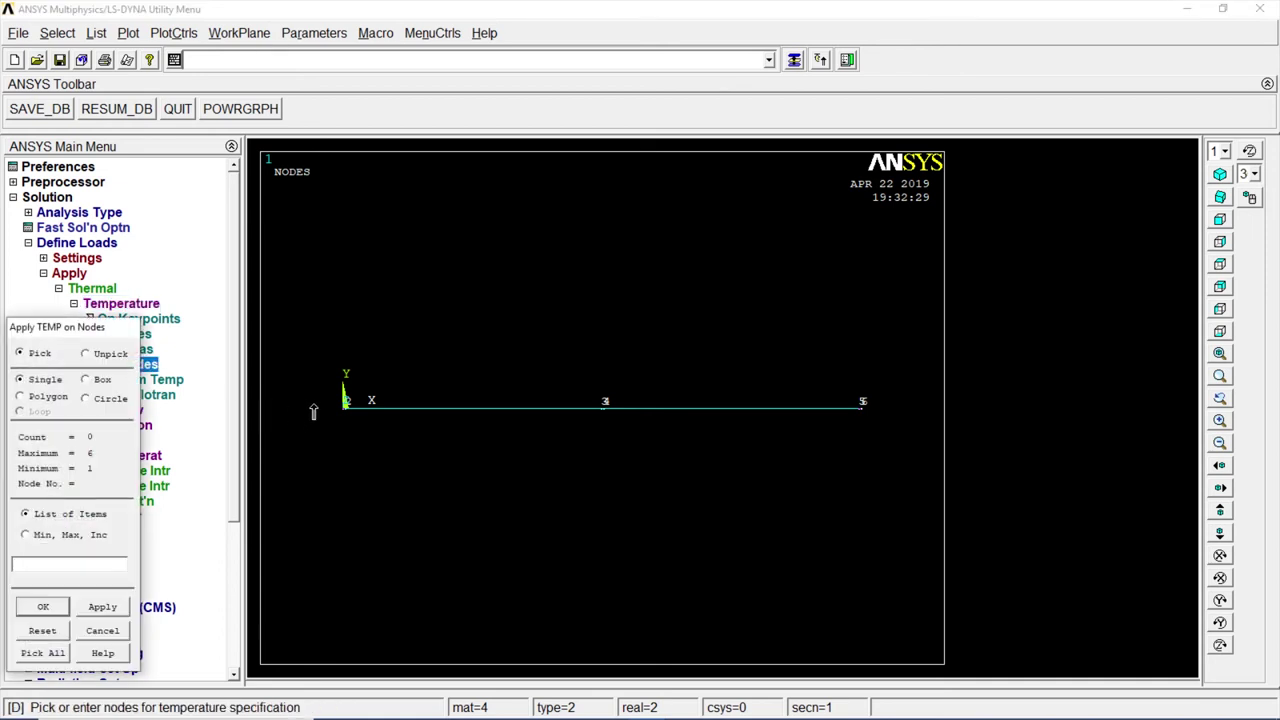
{"action": "left_click", "coordinate": [43, 606]}
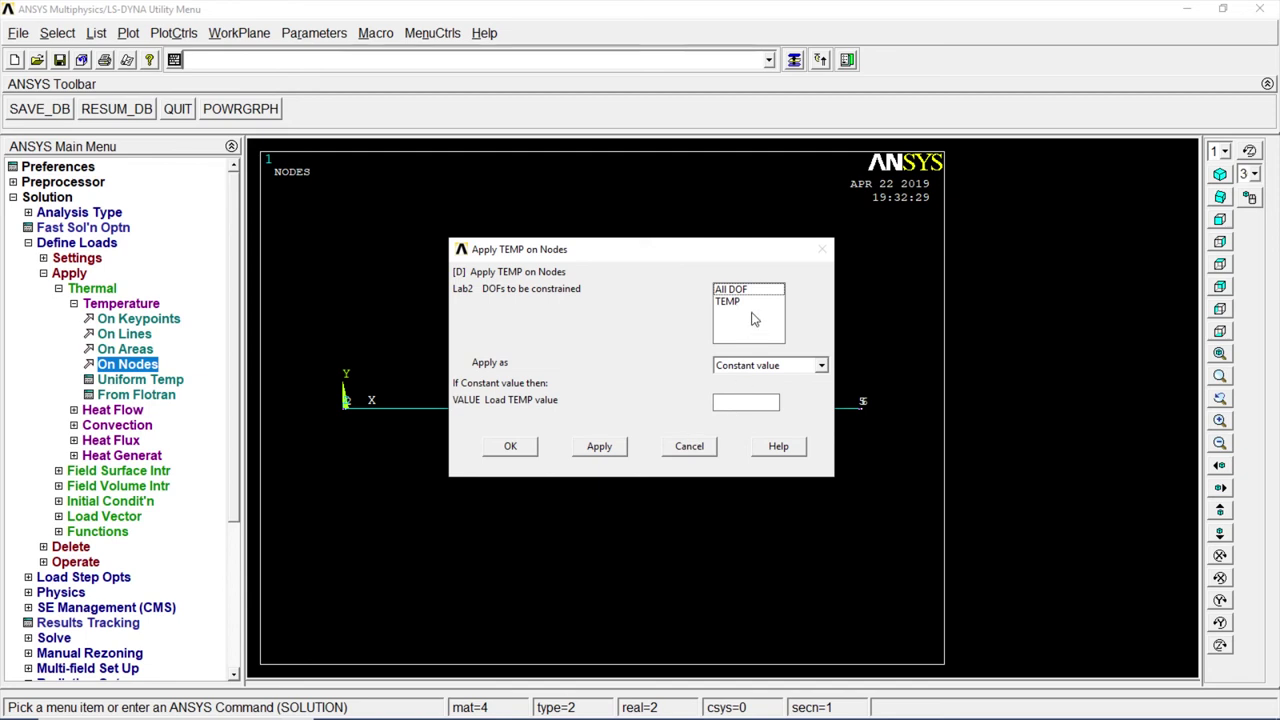
{"action": "left_click", "coordinate": [736, 304]}
{"action": "left_click", "coordinate": [737, 402]}
{"action": "type", "text": "820"}
{"action": "left_click", "coordinate": [511, 446]}
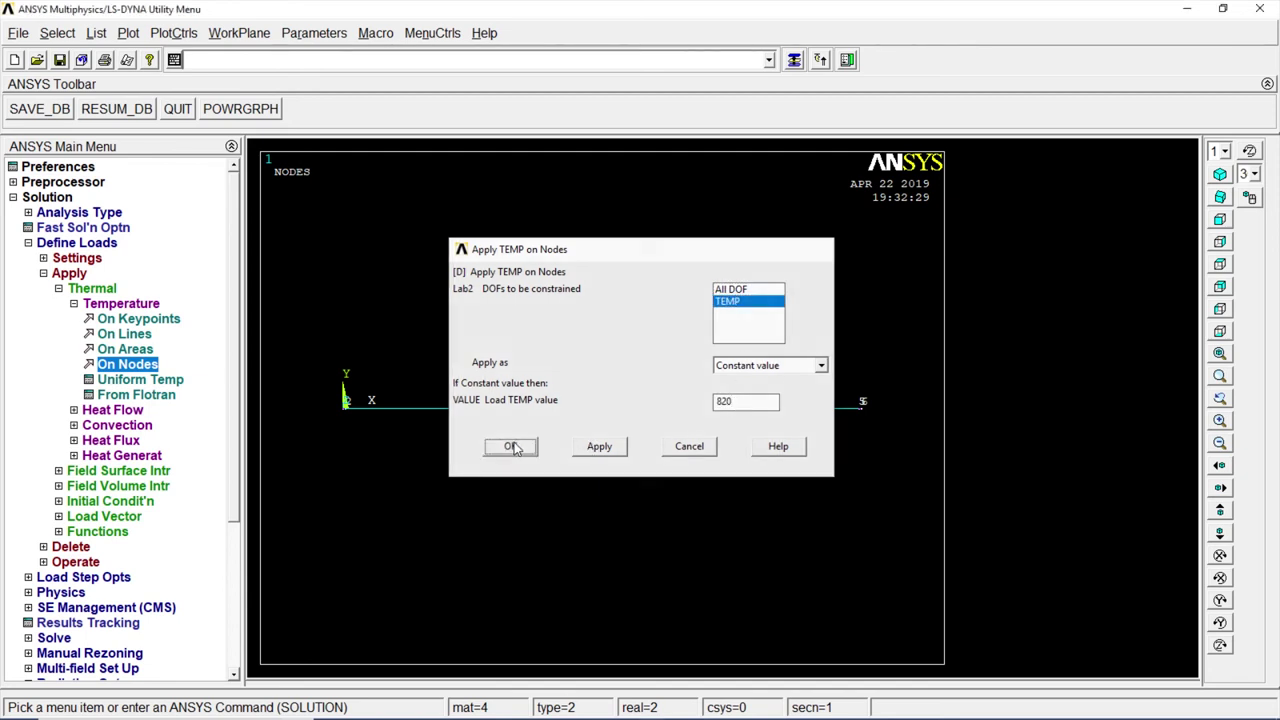
Step: Apply a fixed temperature of 110 to node 6
{"action": "left_click", "coordinate": [150, 366]}
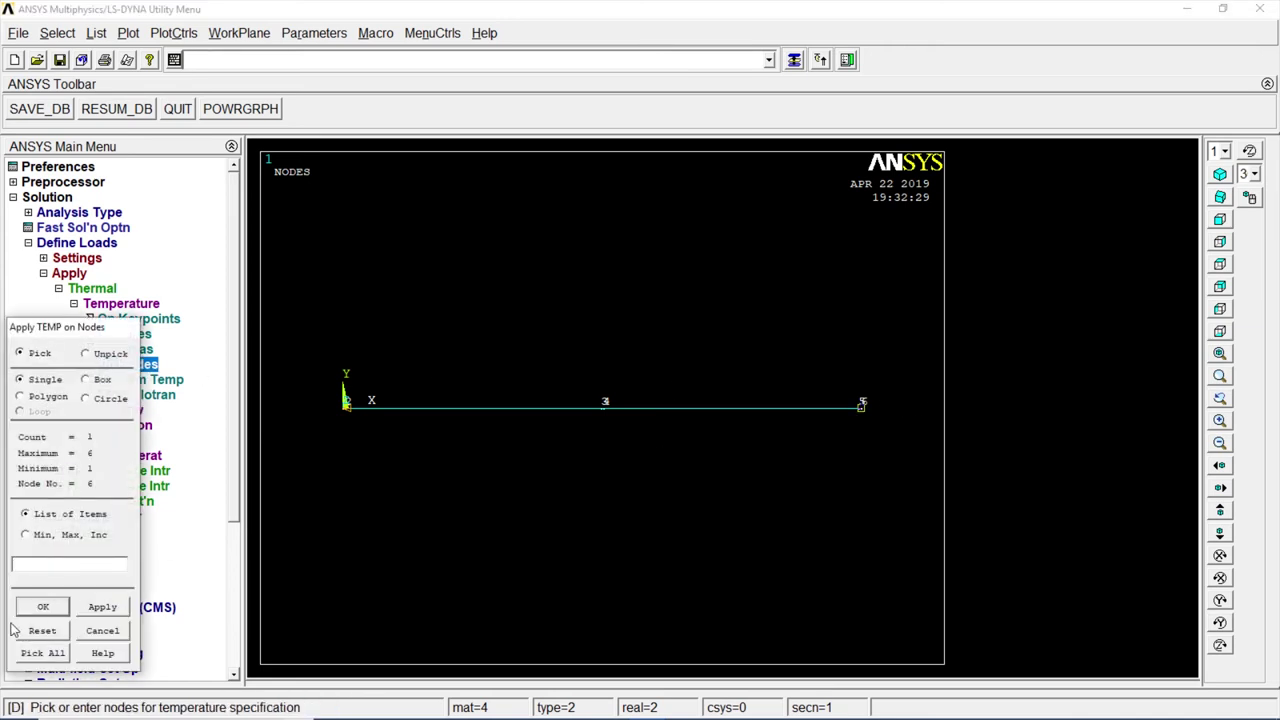
{"action": "left_click", "coordinate": [40, 608]}
{"action": "left_click_drag", "start_coordinate": [758, 401], "coordinate": [677, 400]}
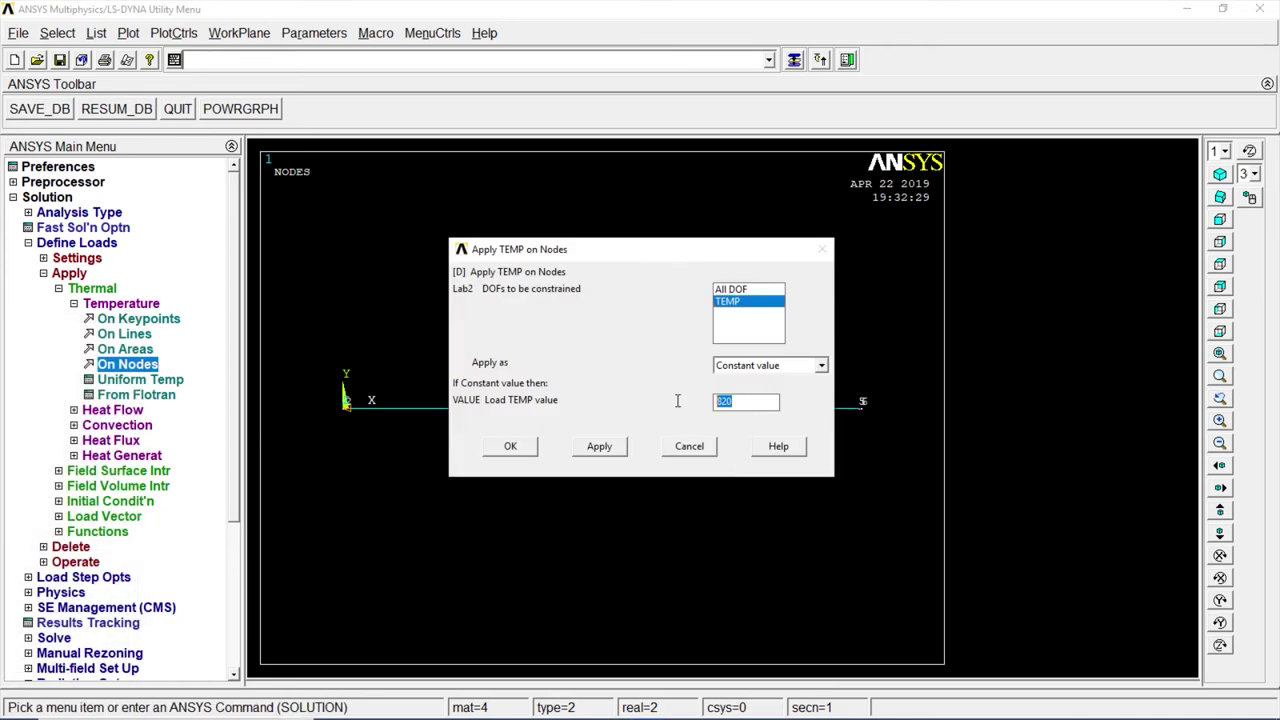
{"action": "type", "text": "110"}
{"action": "left_click", "coordinate": [512, 446]}
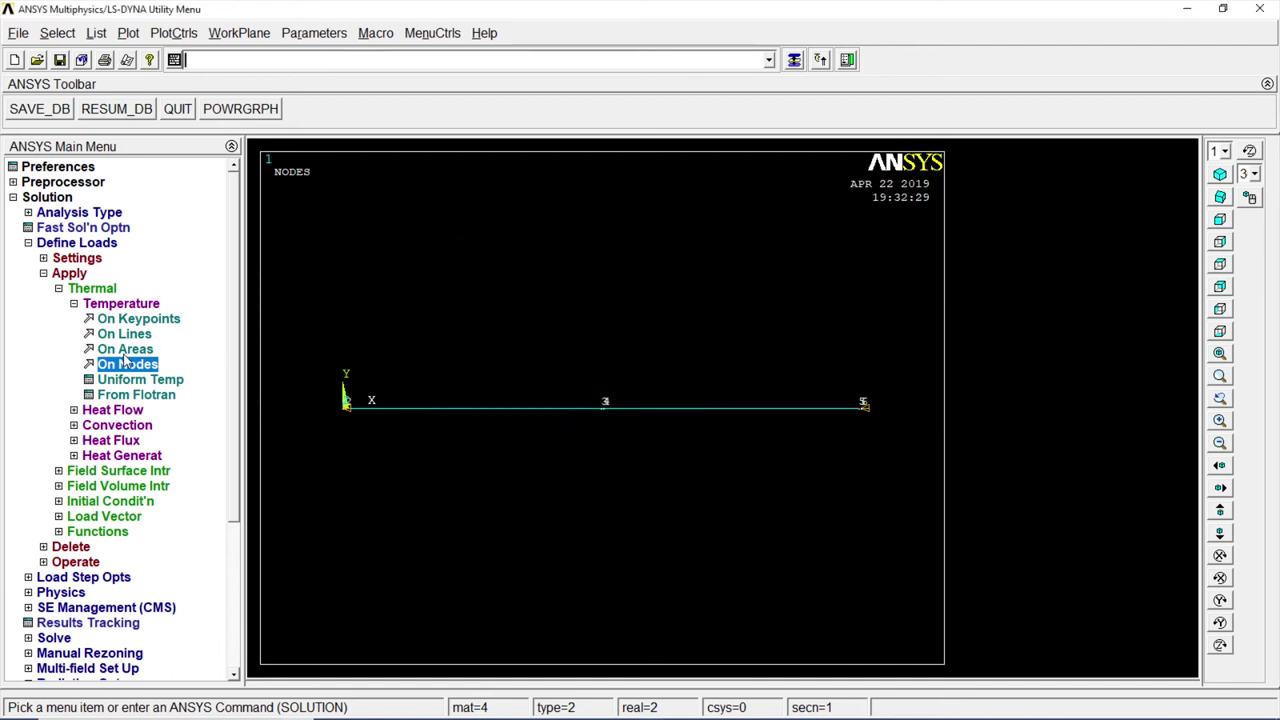
{"action": "left_click", "coordinate": [120, 303]}
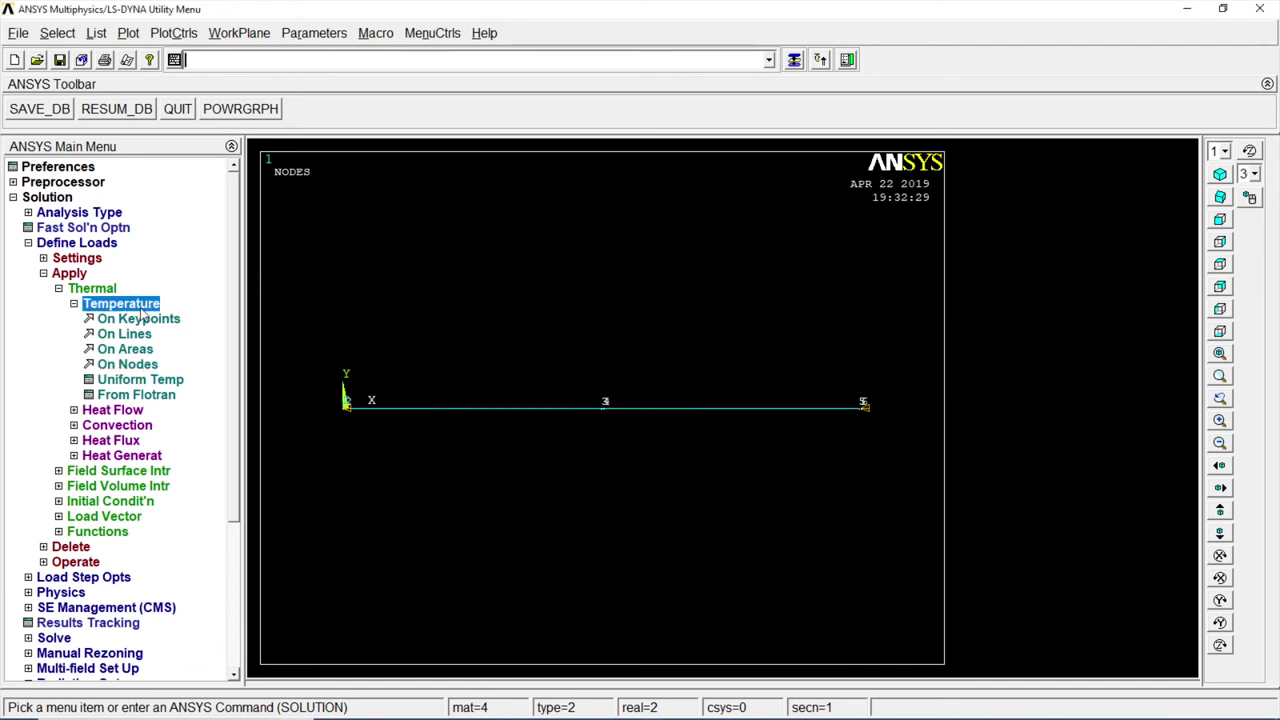
Step: Solve the current load step past the warning, then close the 'Solution is done' note and STATUS window
{"action": "left_click", "coordinate": [72, 274]}
{"action": "left_click", "coordinate": [75, 246]}
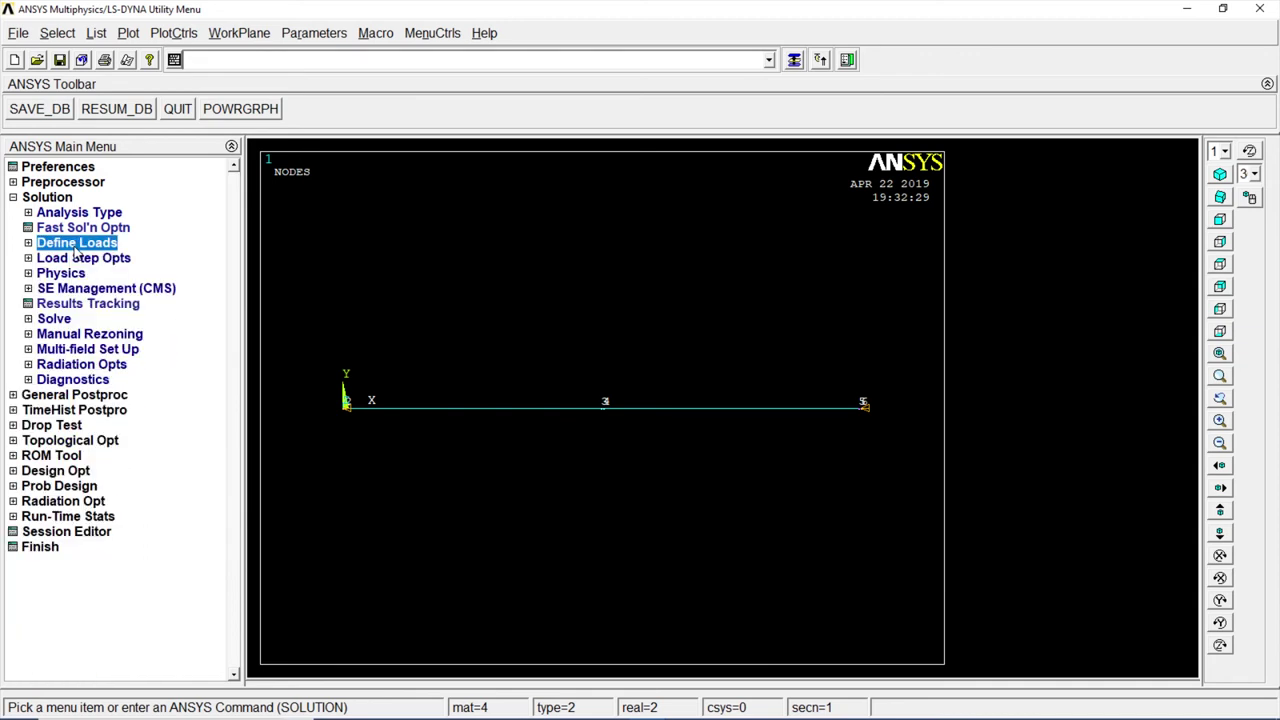
{"action": "left_click", "coordinate": [62, 320]}
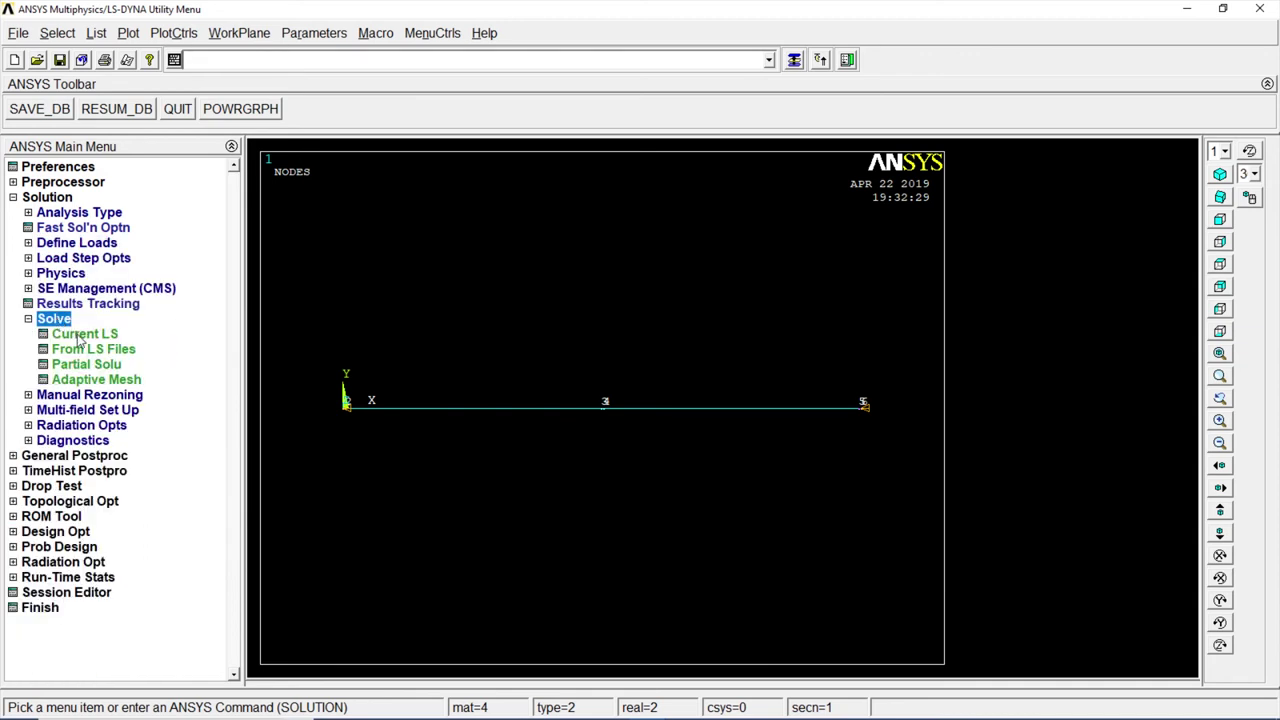
{"action": "left_click", "coordinate": [80, 338]}
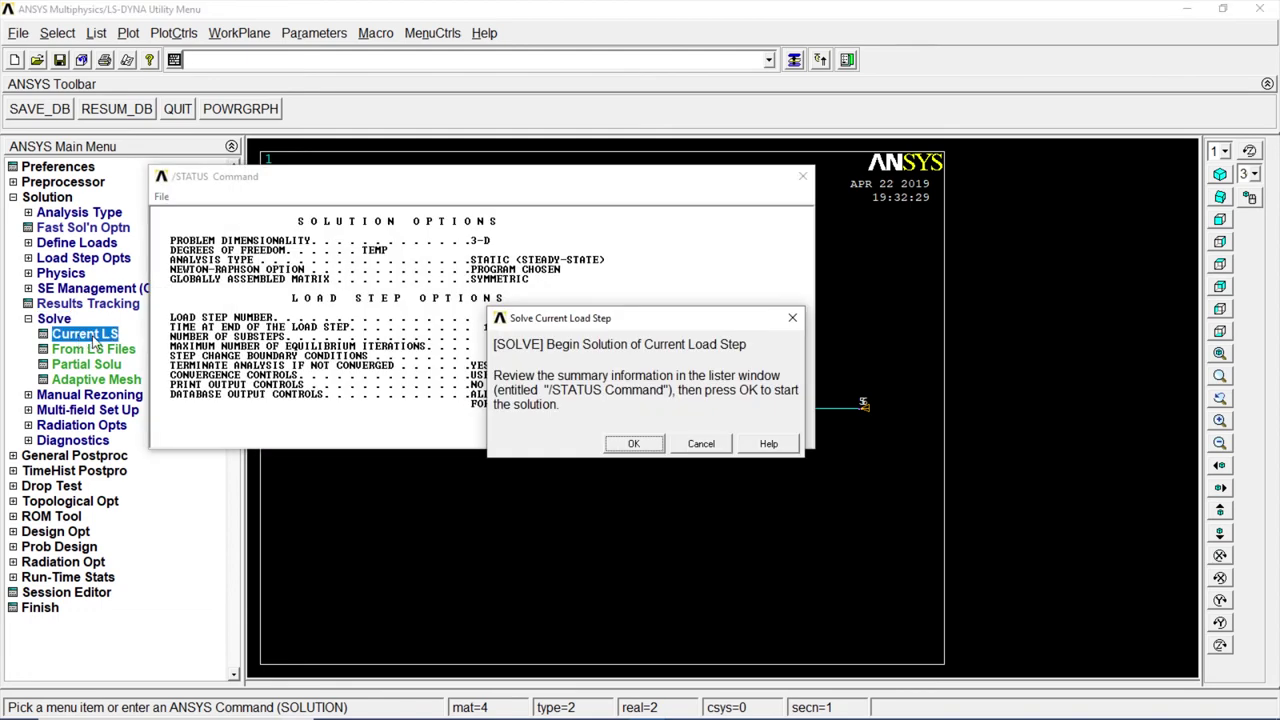
{"action": "left_click", "coordinate": [647, 447]}
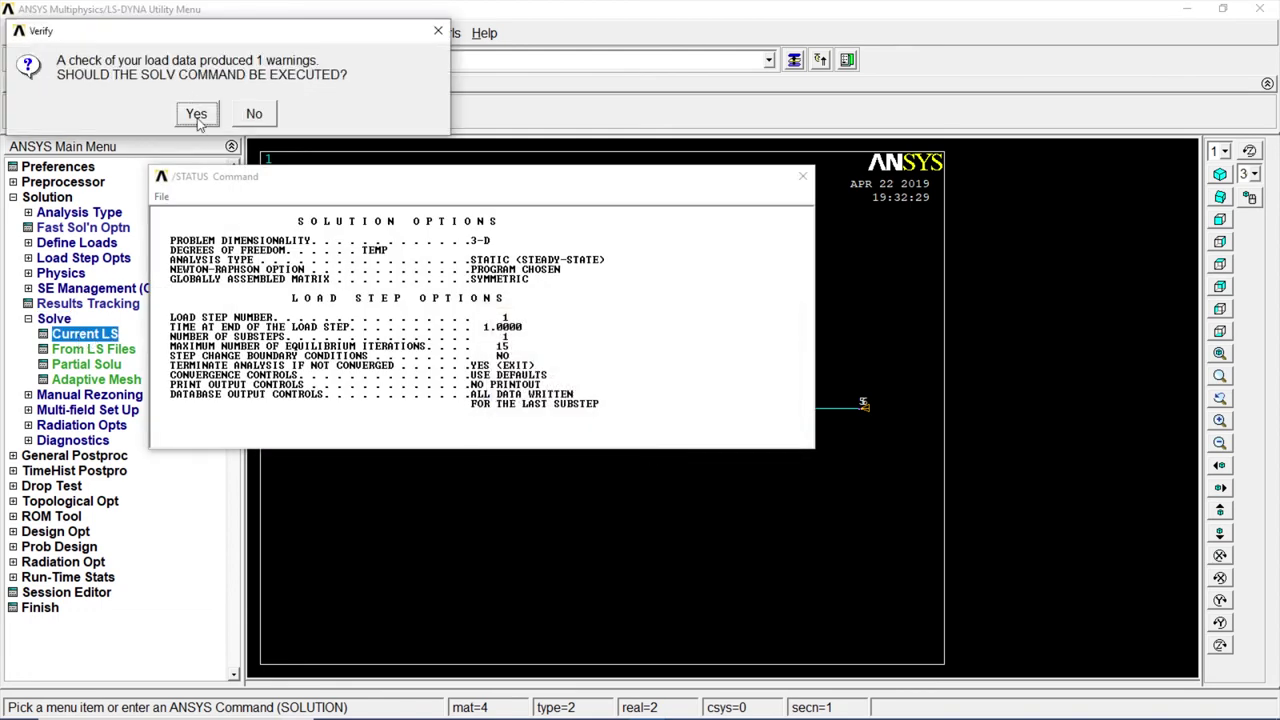
{"action": "left_click", "coordinate": [196, 114]}
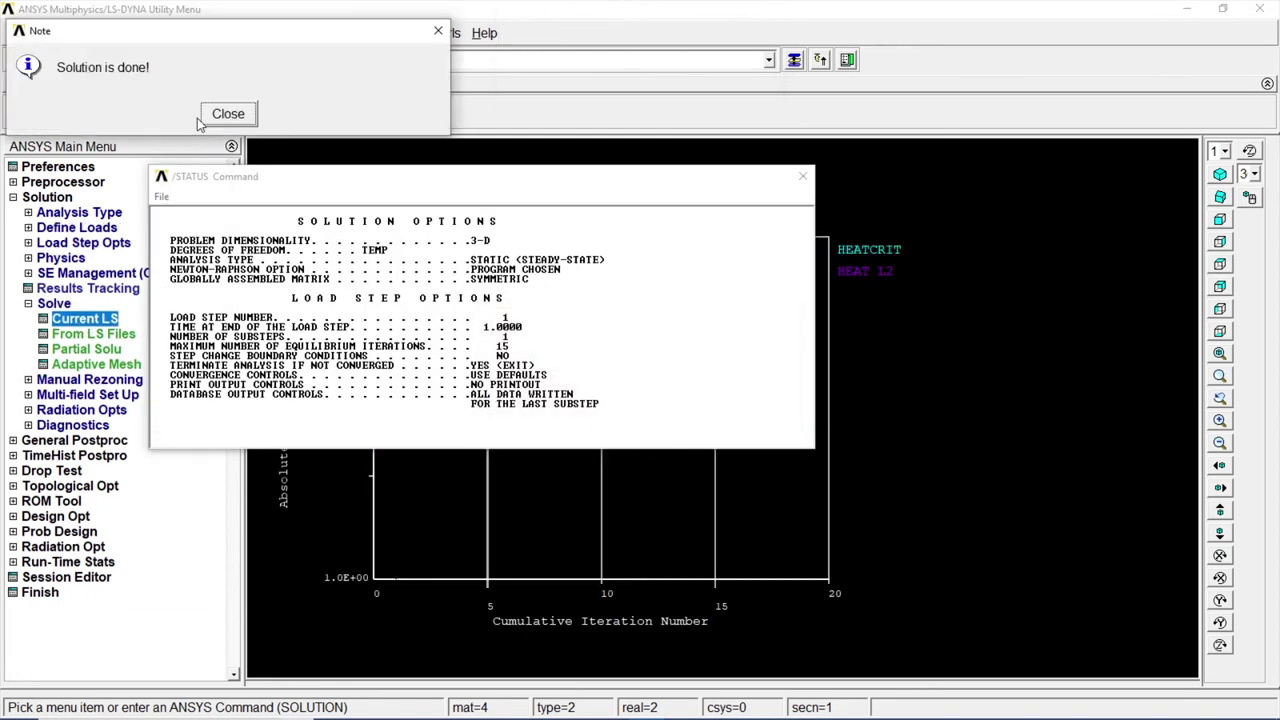
{"action": "left_click", "coordinate": [224, 116]}
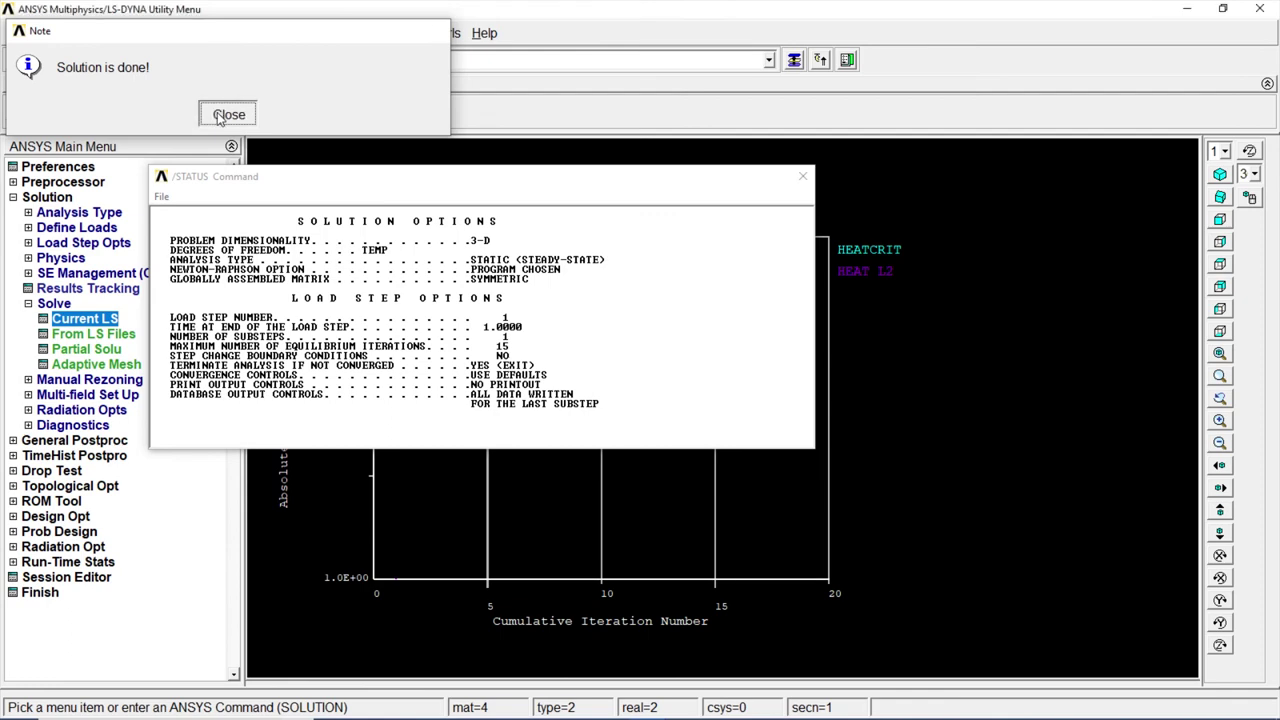
{"action": "left_click", "coordinate": [802, 176]}
{"action": "left_click", "coordinate": [58, 303]}
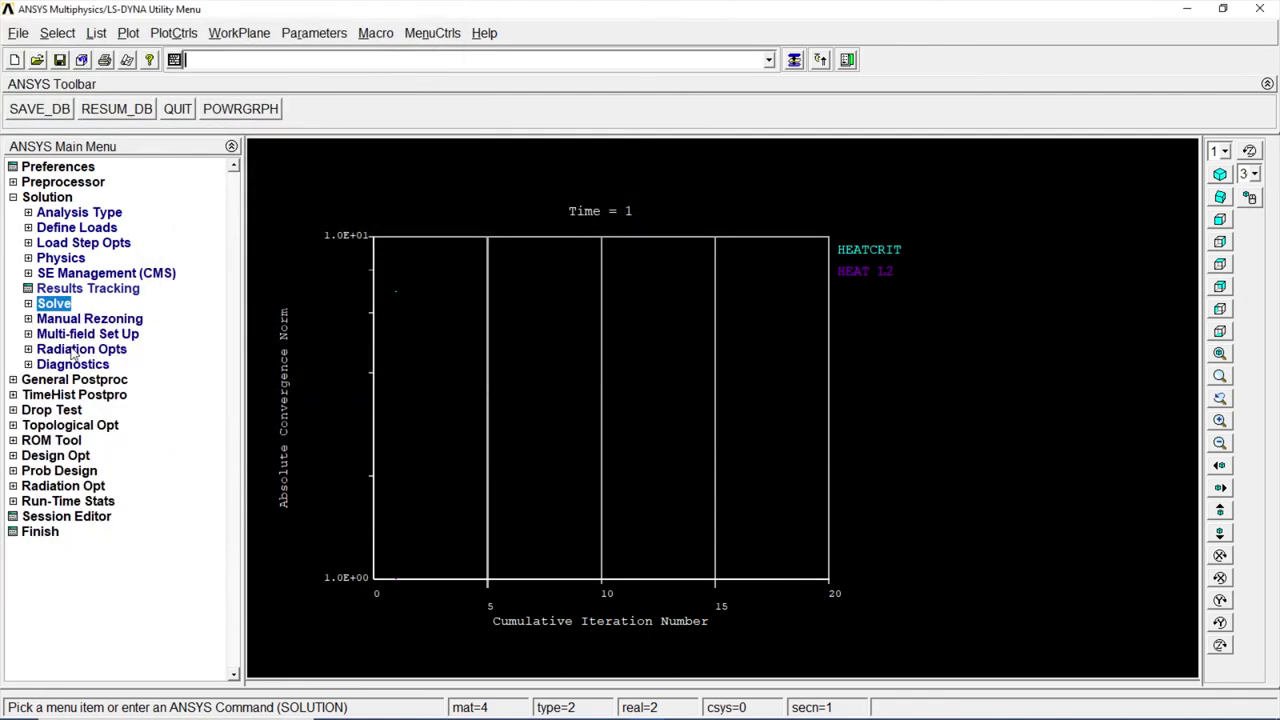
Step: List the nodal temperature DOF solution in General Postproc
{"action": "left_click", "coordinate": [70, 380]}
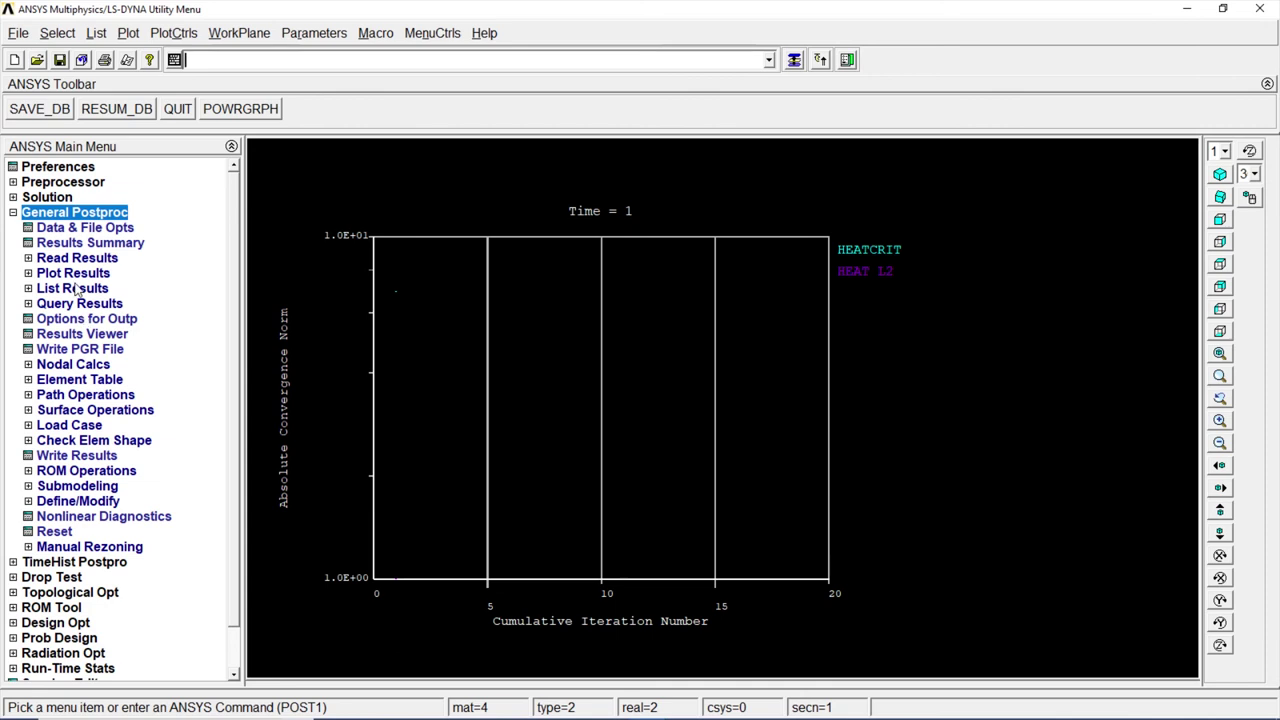
{"action": "left_click", "coordinate": [76, 289]}
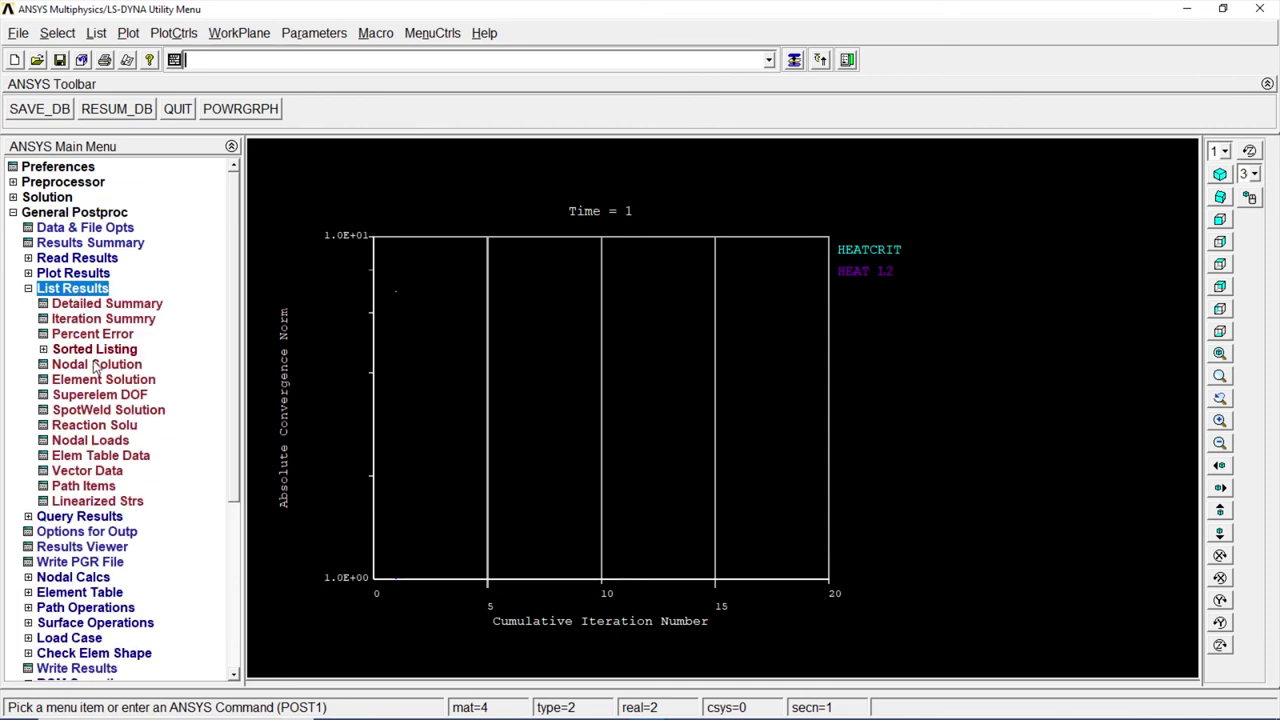
{"action": "left_click", "coordinate": [94, 366]}
{"action": "double_click", "coordinate": [553, 306]}
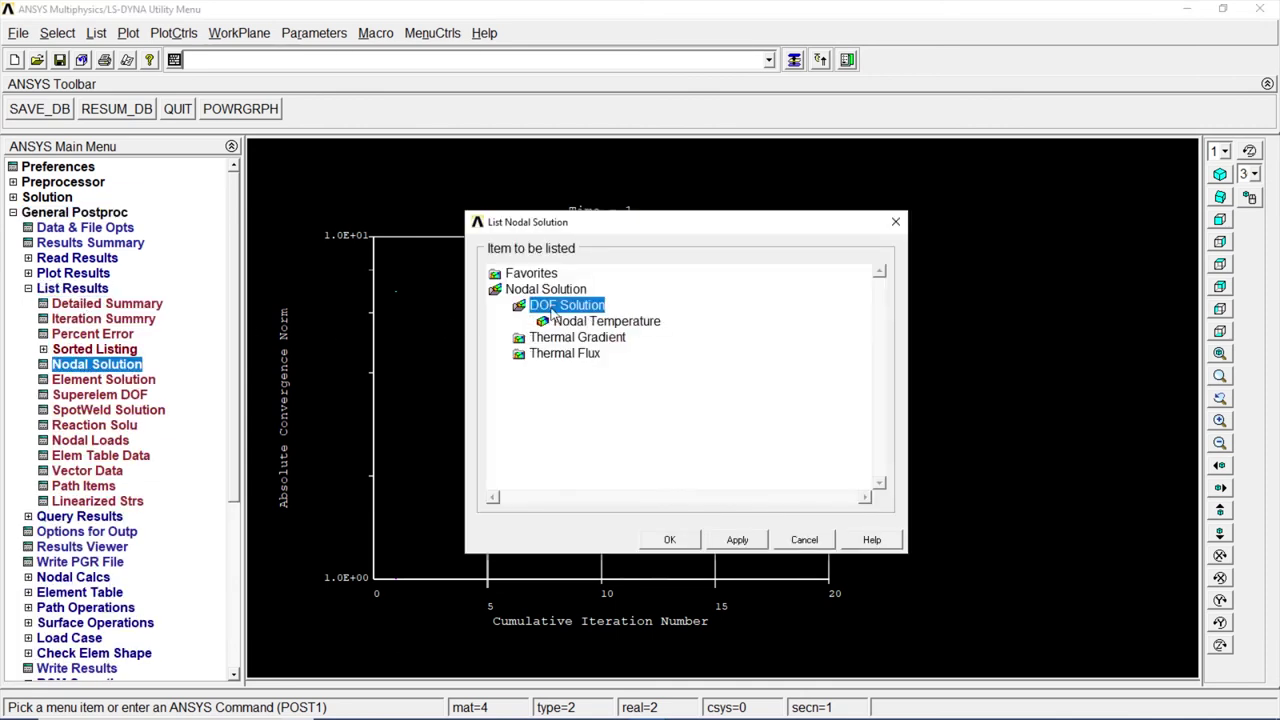
{"action": "left_click", "coordinate": [577, 324]}
{"action": "left_click", "coordinate": [669, 540]}
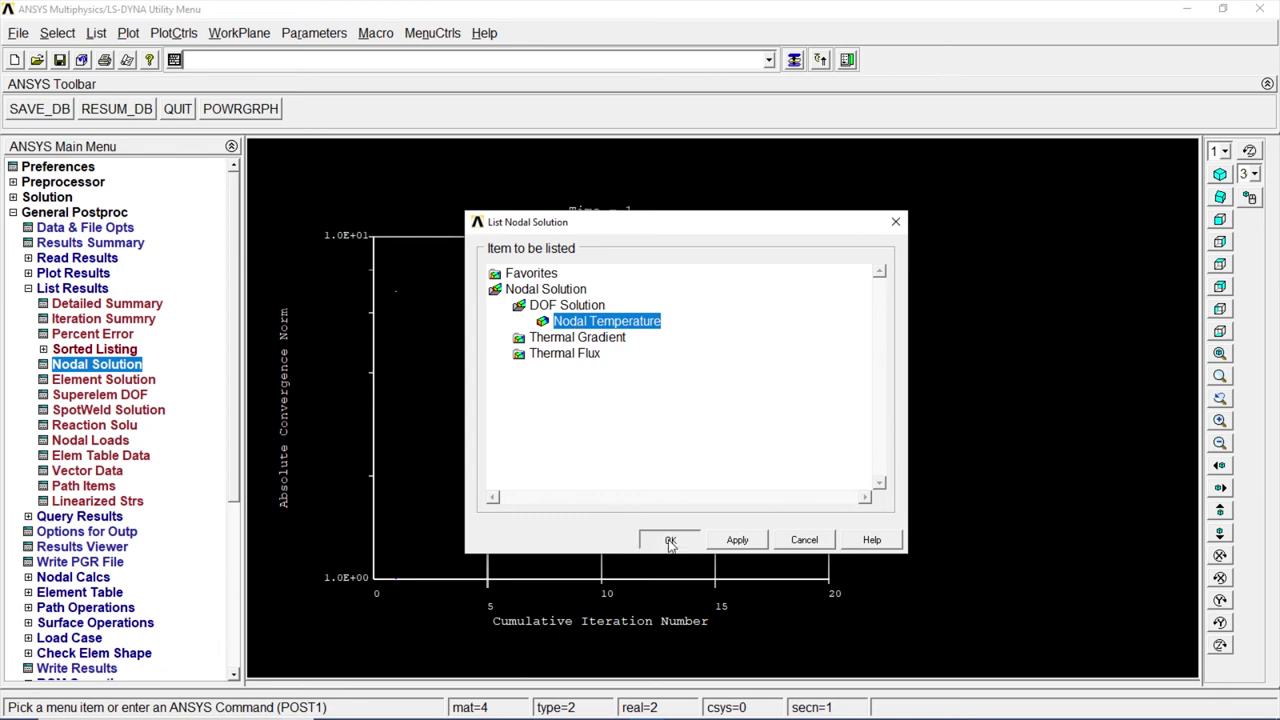
Step: Compare the listed temperatures, e.g. node 2's 680.31, with the hand calculations, then close the listing
{"action": "key", "text": "super+Left"}
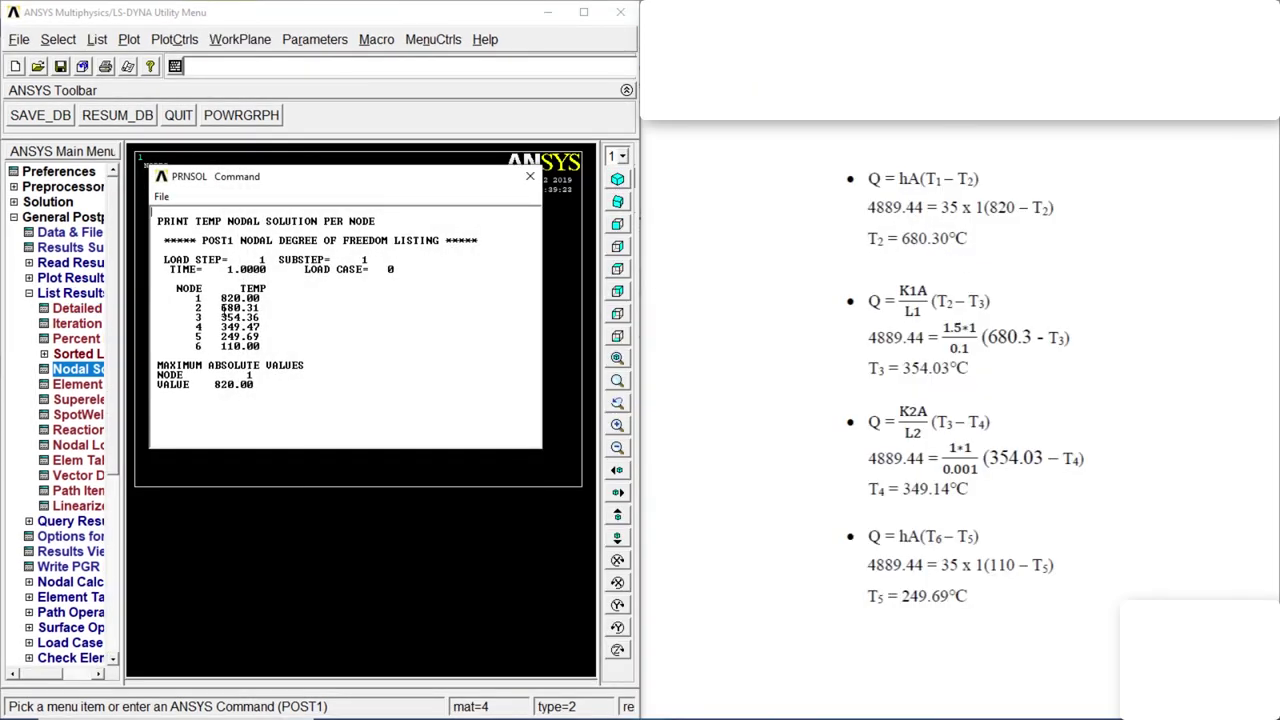
{"action": "left_click_drag", "start_coordinate": [221, 308], "coordinate": [252, 308]}
{"action": "left_click", "coordinate": [225, 318]}
{"action": "left_click", "coordinate": [530, 180]}
Step: Add element table item HTRANS by sequence number SMISC,1 and close the Element Table Data dialog
{"action": "key", "text": "super+Up"}
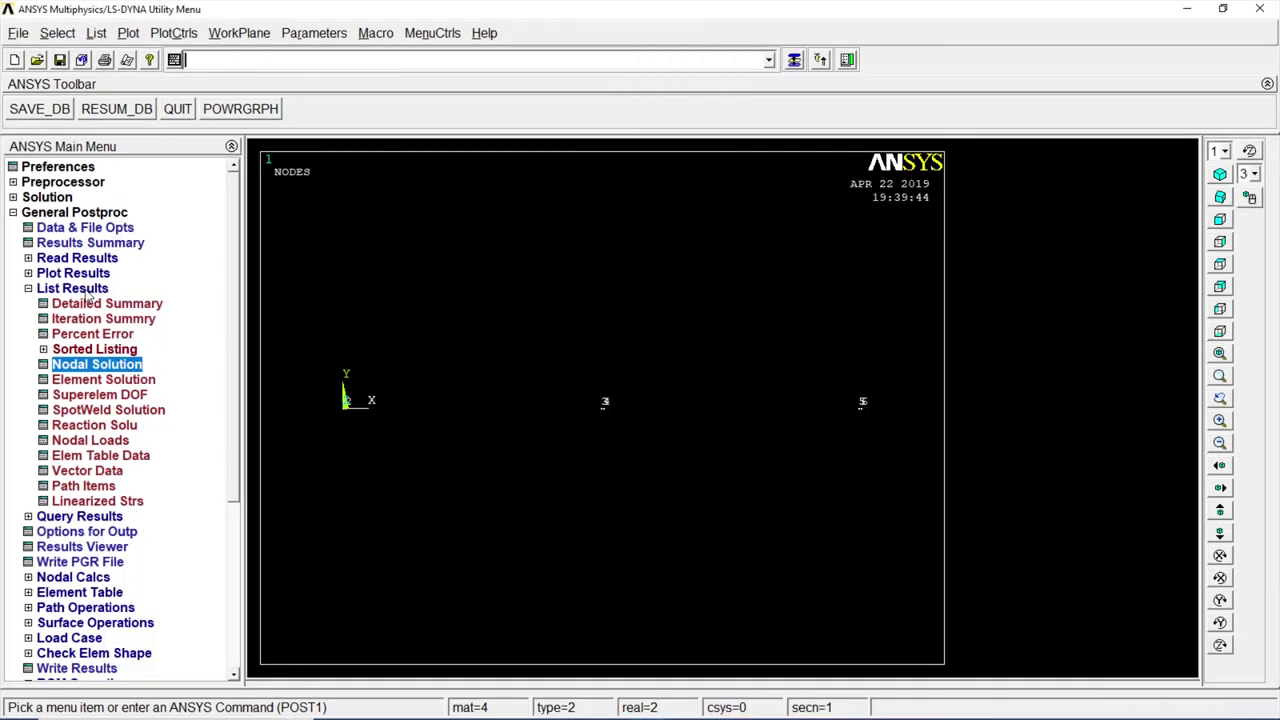
{"action": "double_click", "coordinate": [88, 291]}
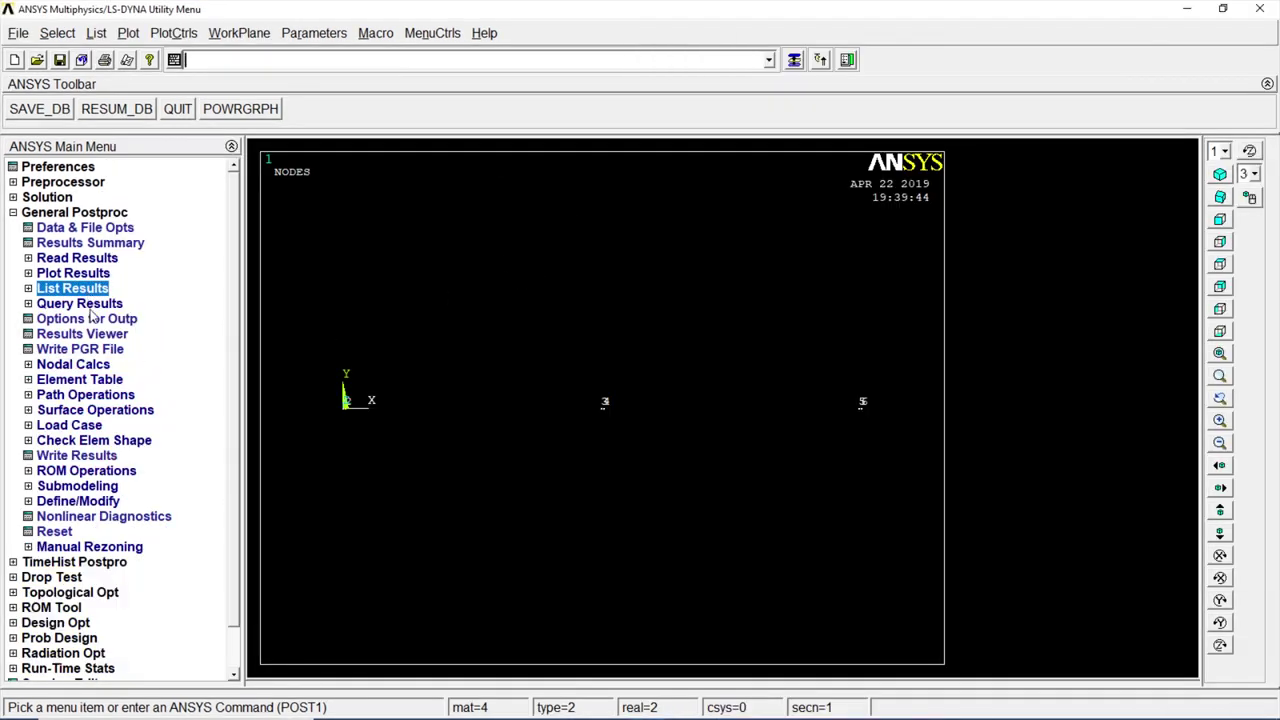
{"action": "double_click", "coordinate": [97, 378]}
{"action": "left_click", "coordinate": [92, 396]}
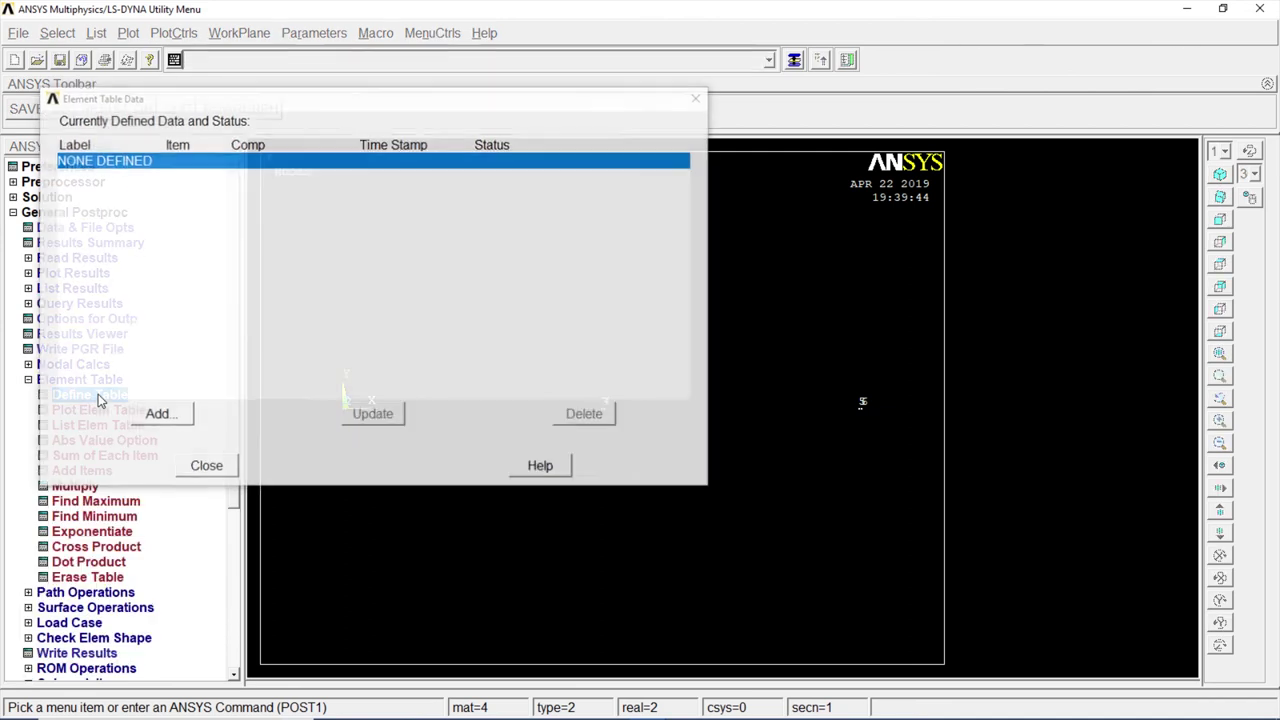
{"action": "left_click", "coordinate": [160, 414]}
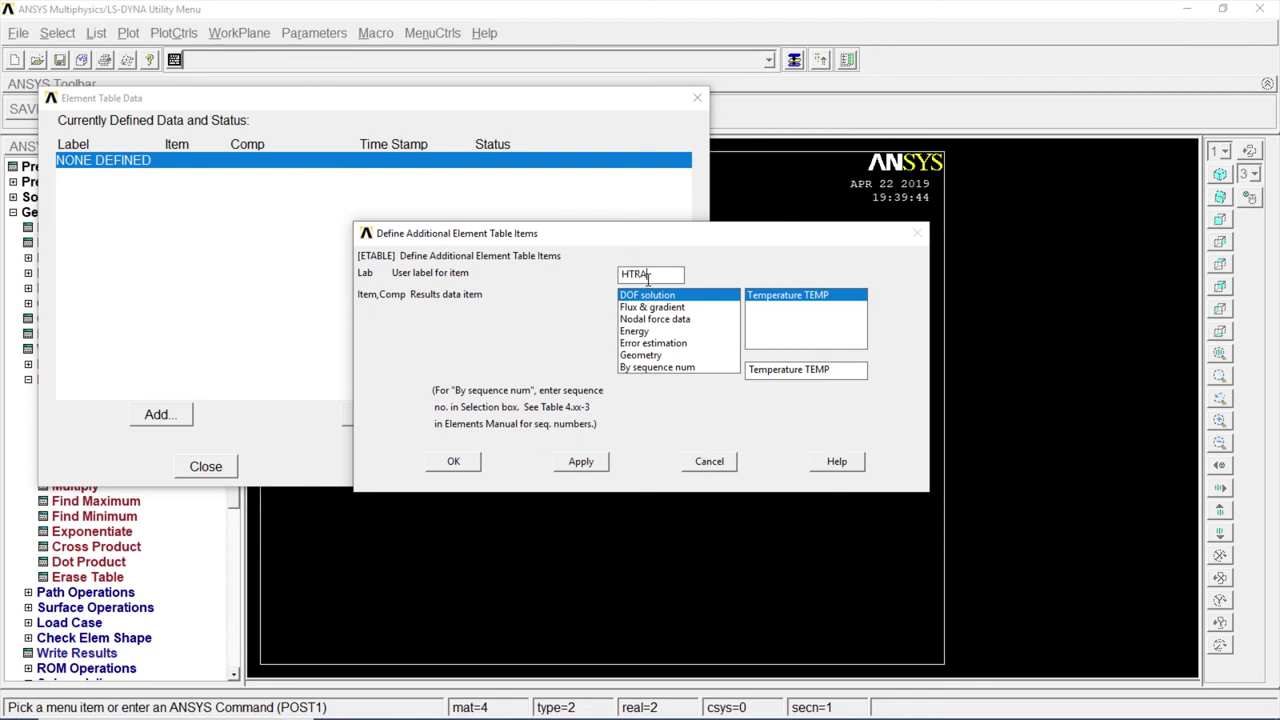
{"action": "type", "text": "HTRANS"}
{"action": "left_click", "coordinate": [686, 368]}
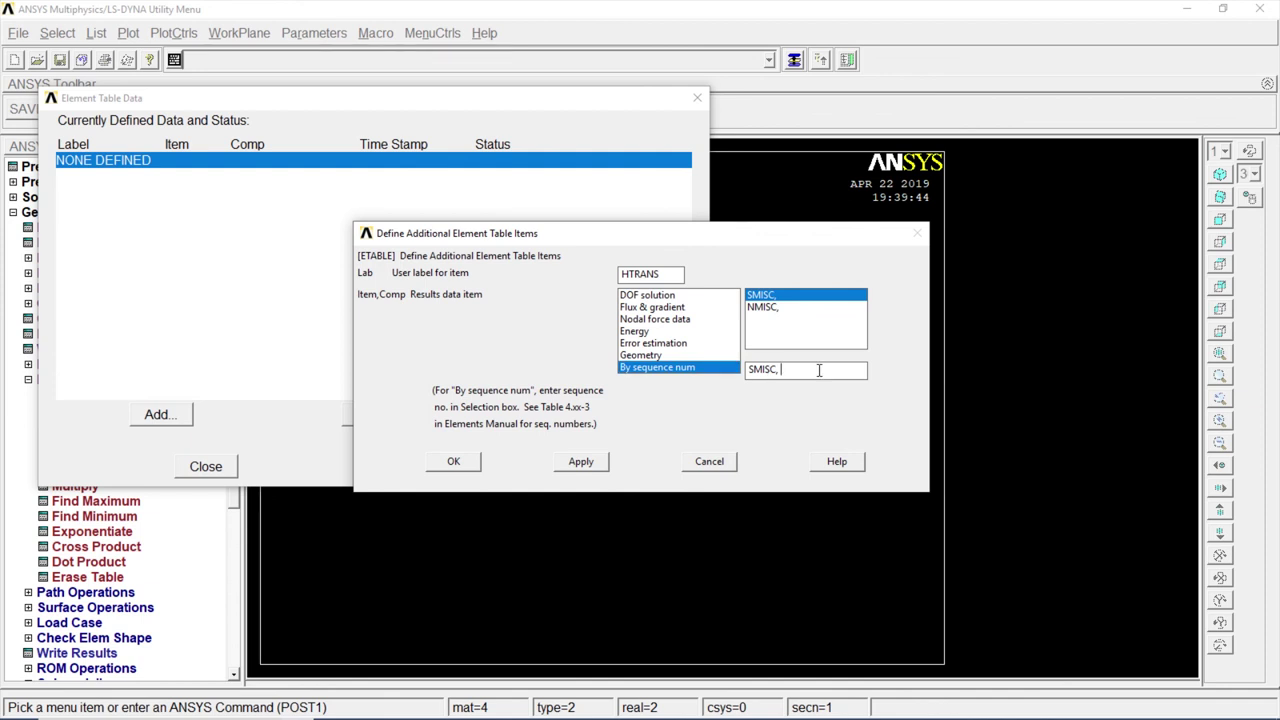
{"action": "type", "text": "1"}
{"action": "left_click", "coordinate": [456, 462]}
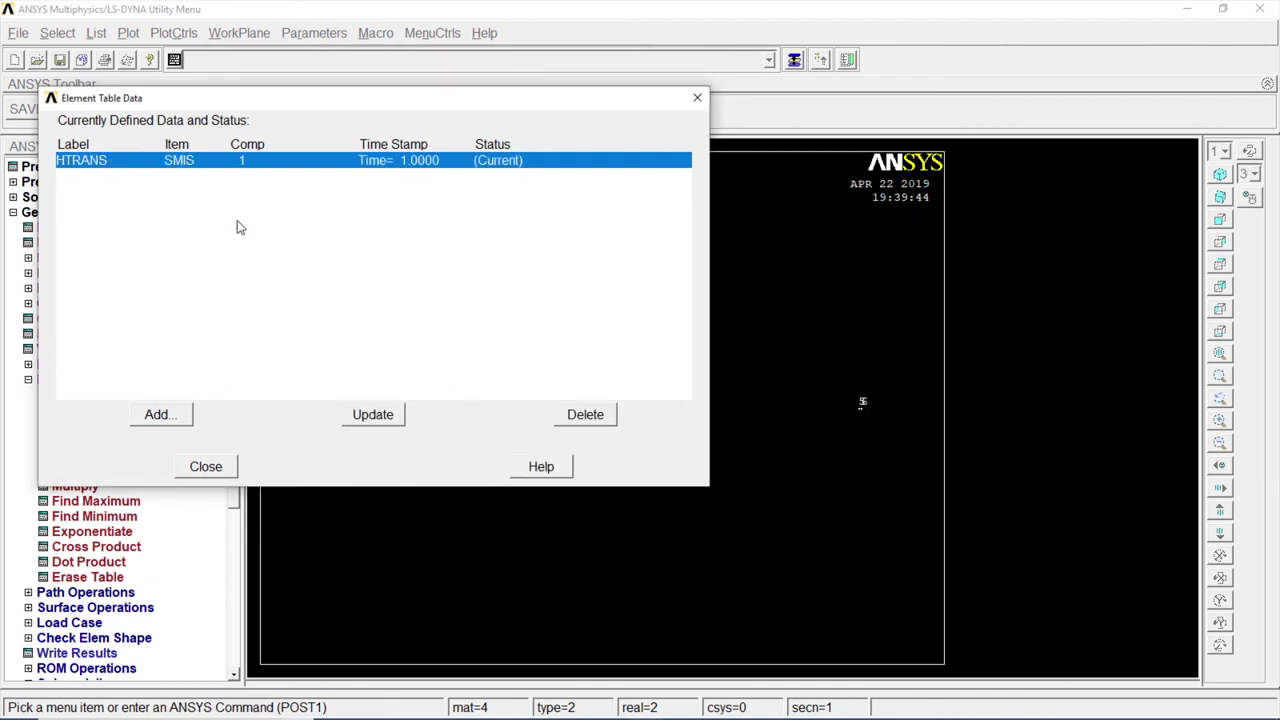
{"action": "left_click", "coordinate": [206, 466]}
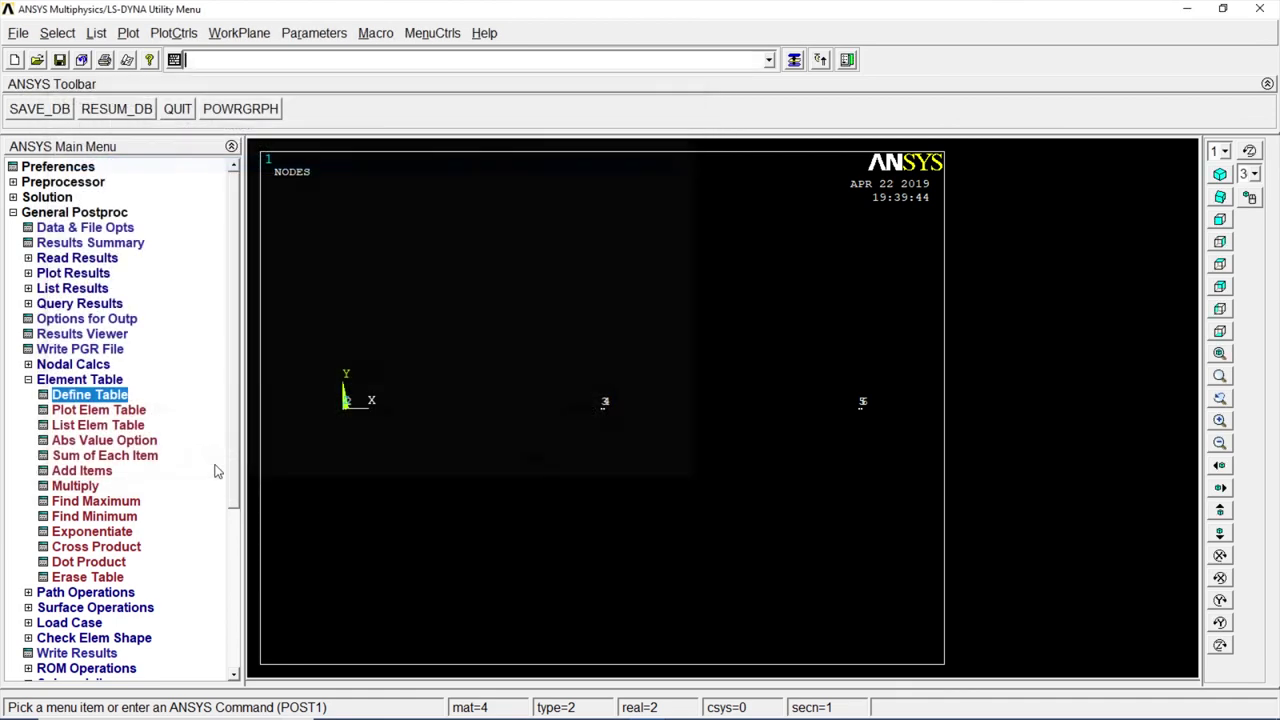
Step: List the HTRANS element table, confirming 4889.2 for all five elements, then close it
{"action": "left_click", "coordinate": [119, 428]}
{"action": "left_click", "coordinate": [730, 320]}
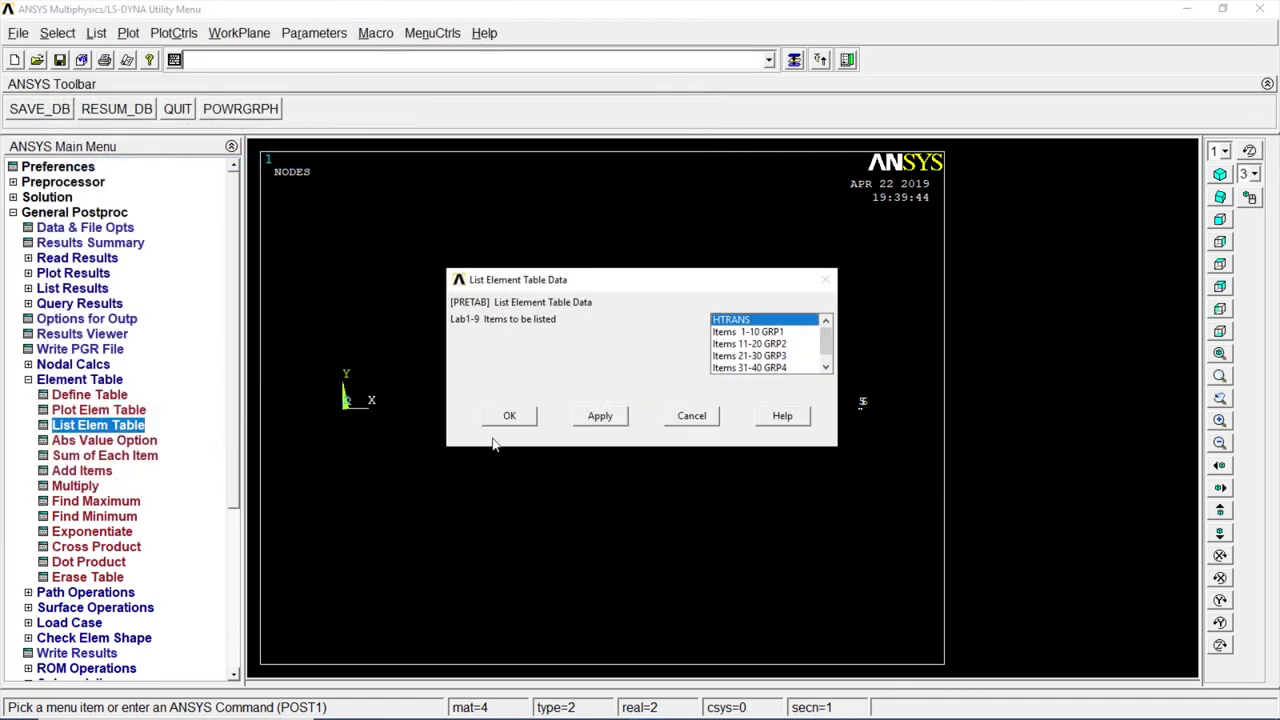
{"action": "left_click", "coordinate": [509, 416]}
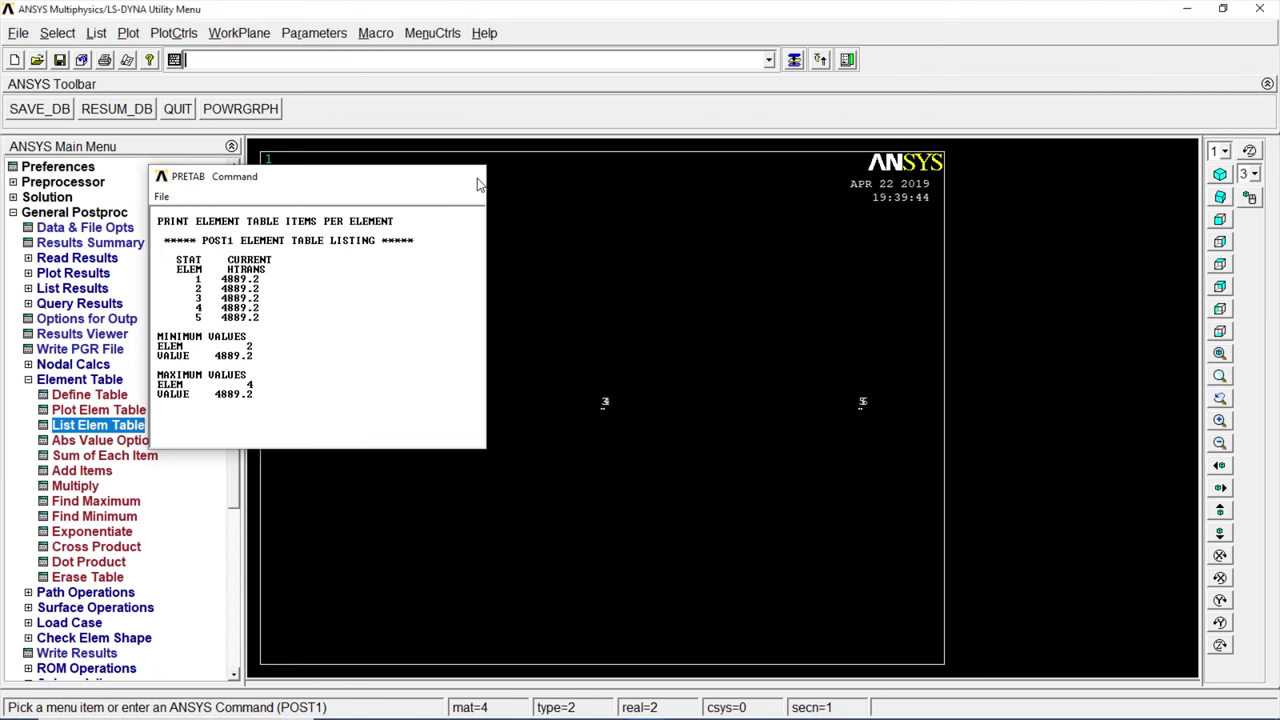
{"action": "left_click", "coordinate": [474, 176]}
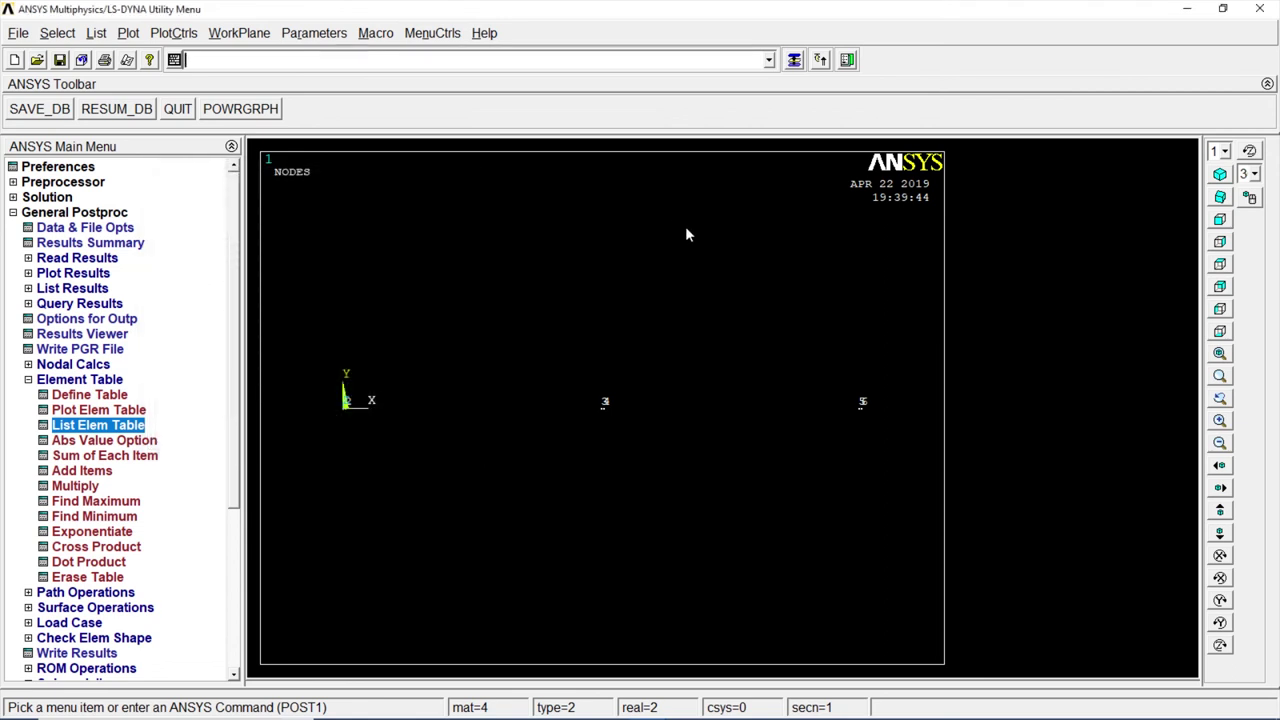